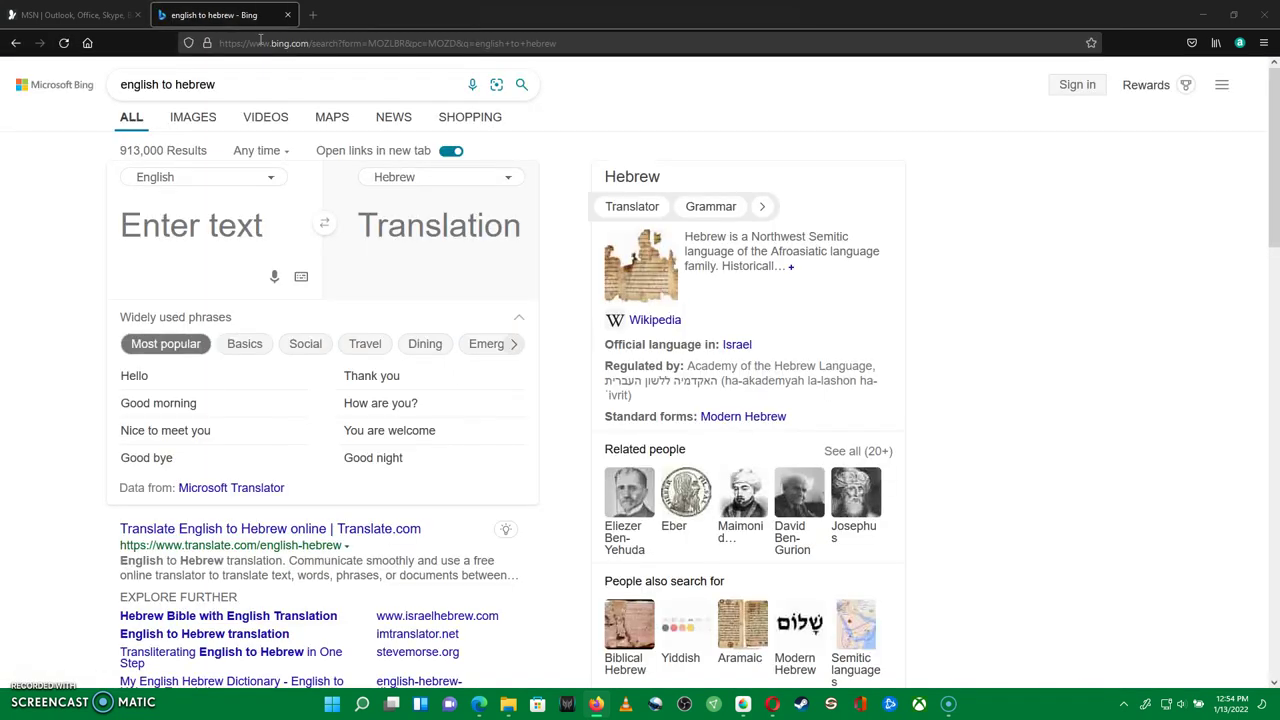
Enter "Jesus" as the English text to translate into Hebrew
{"action": "left_click", "coordinate": [220, 222]}
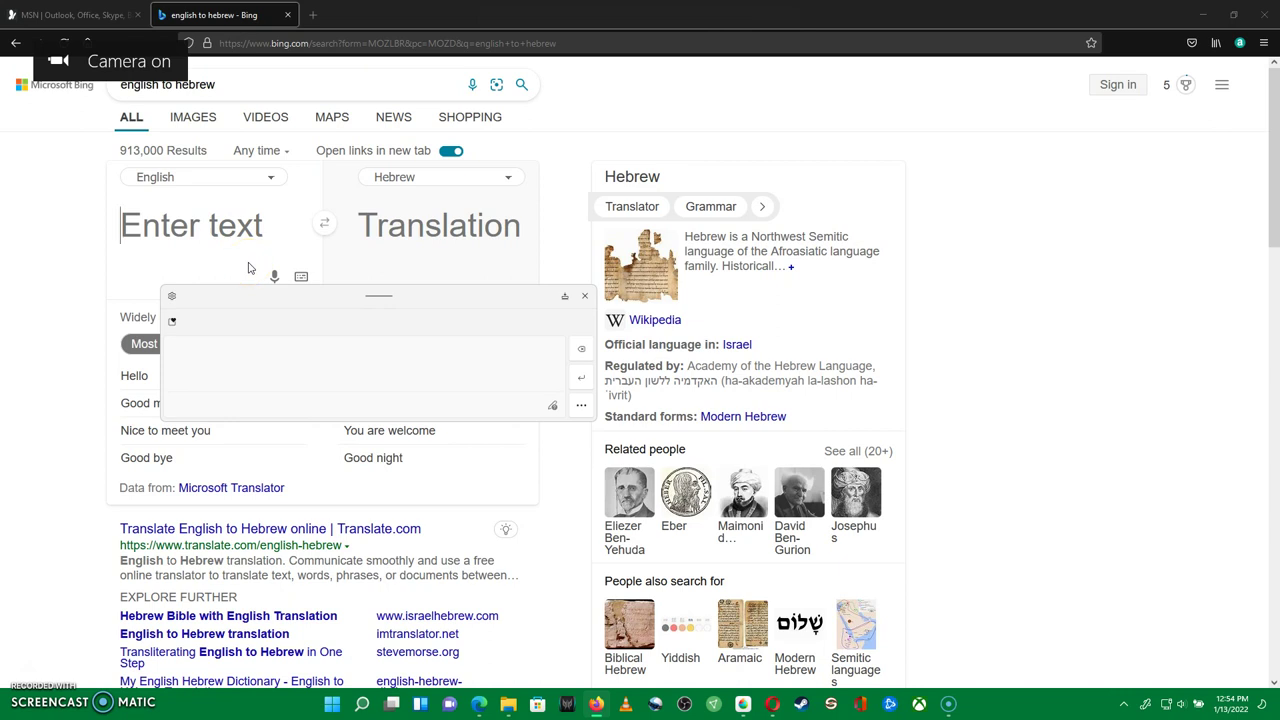
{"action": "type", "text": "Jesus"}
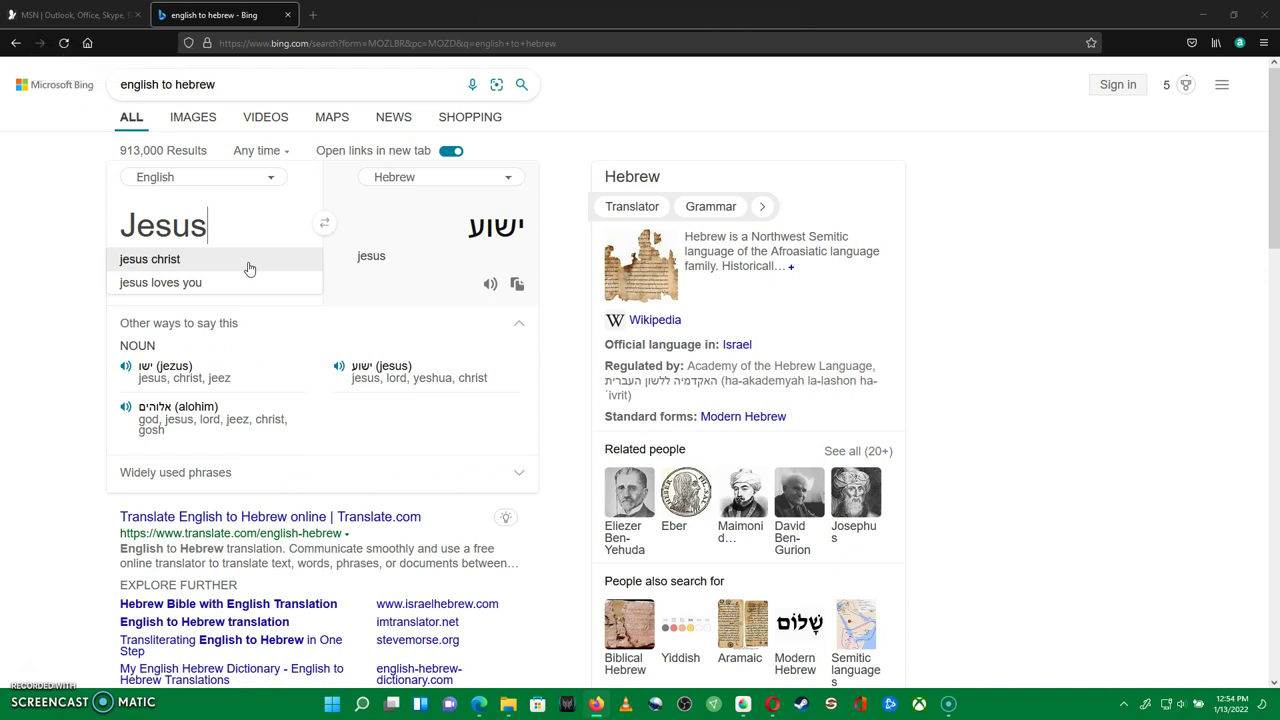
{"action": "key", "text": "Escape"}
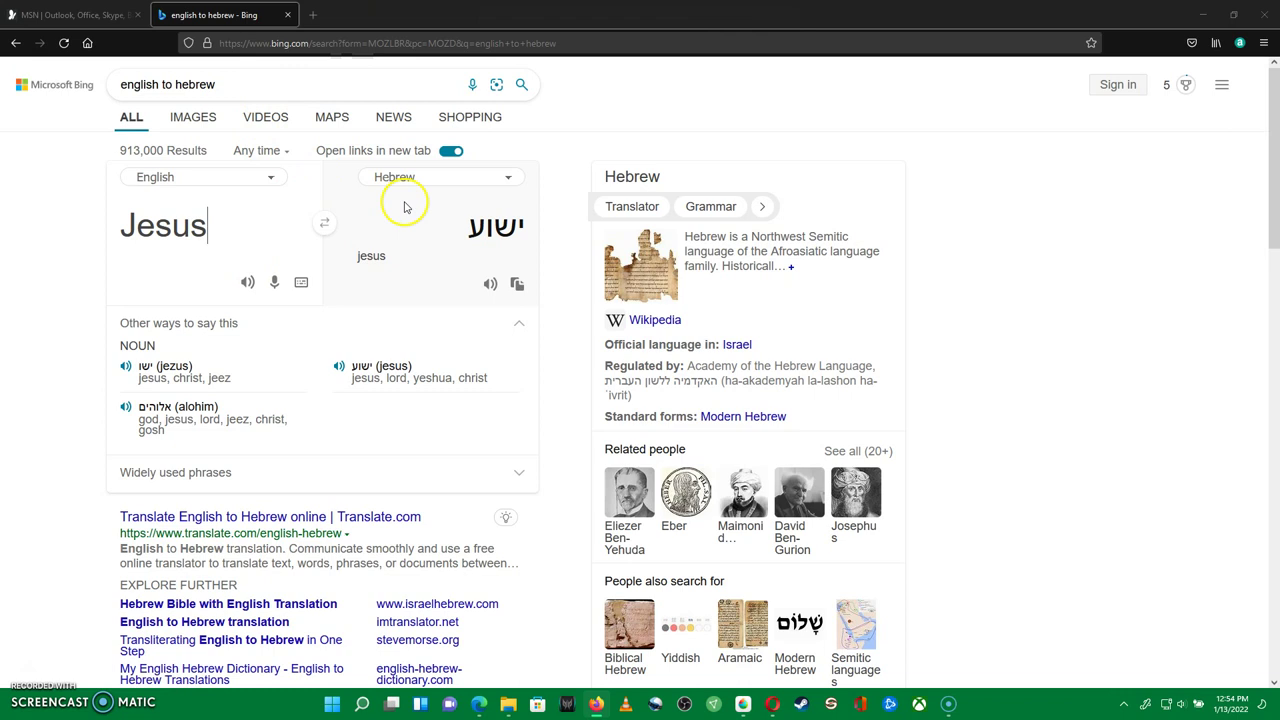
Copy the Hebrew translation ישוע from the translator
{"action": "double_click", "coordinate": [469, 229]}
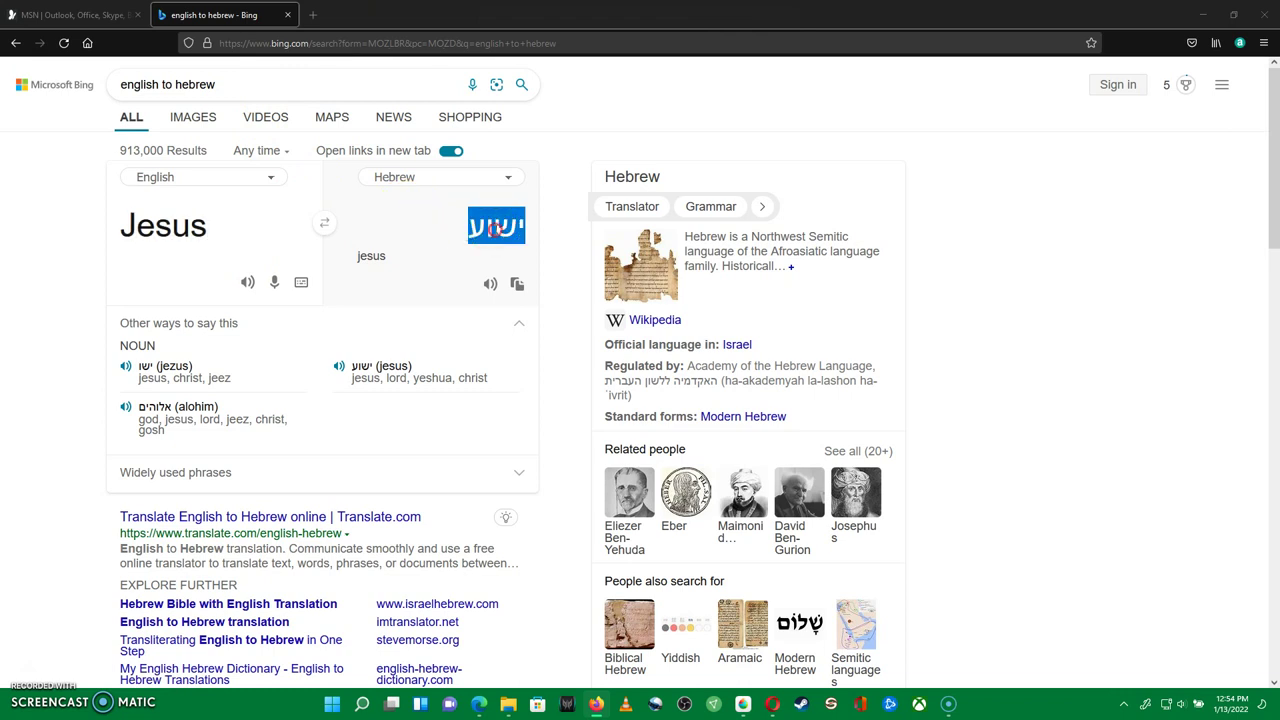
{"action": "right_click", "coordinate": [496, 228]}
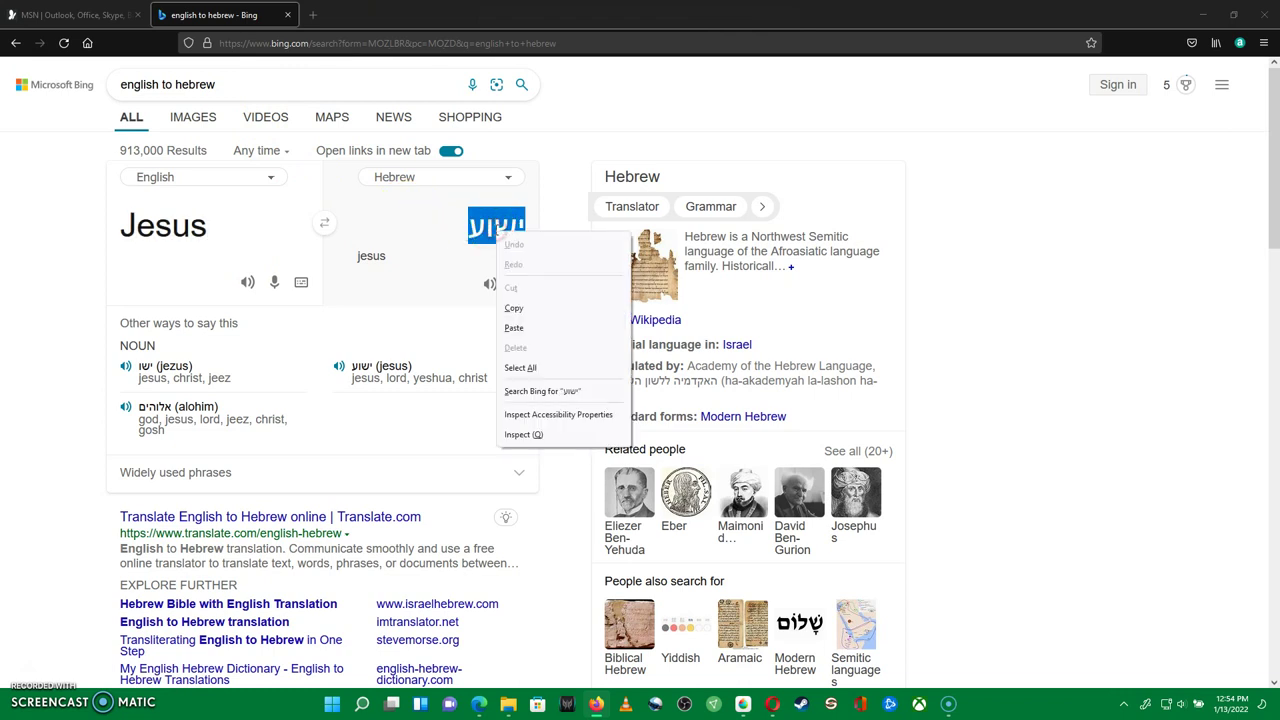
{"action": "left_click", "coordinate": [526, 312]}
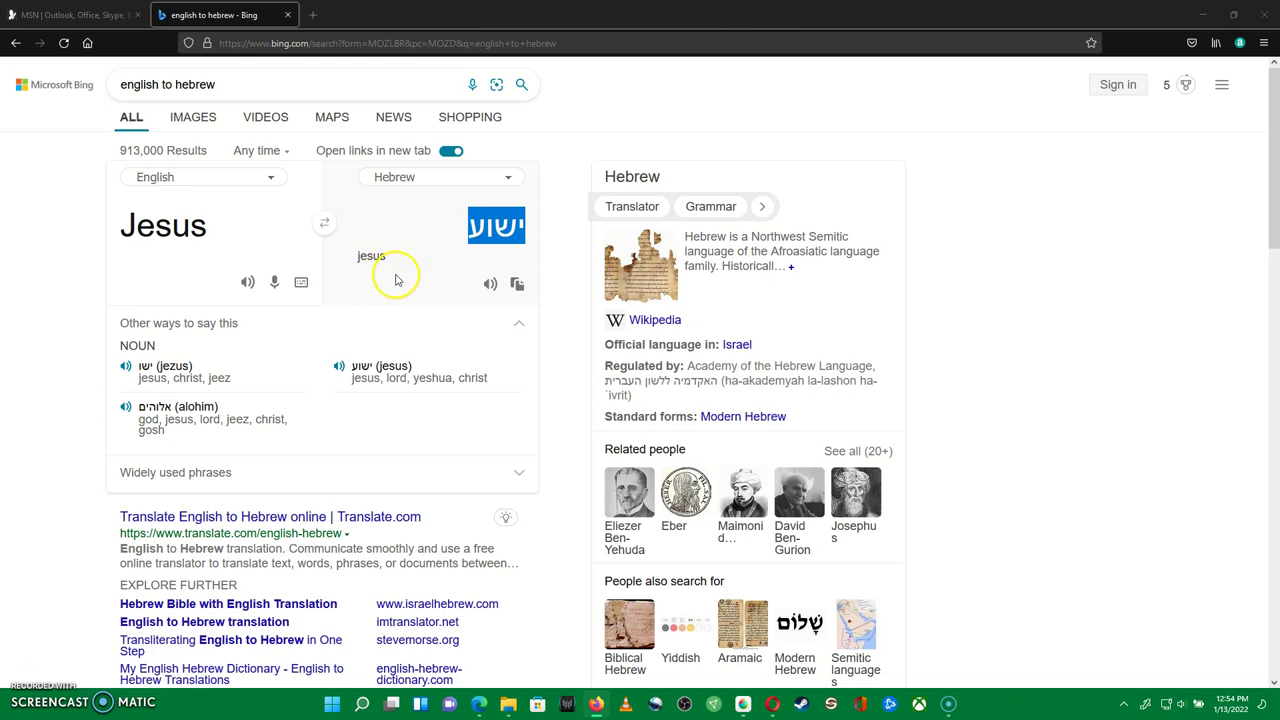
{"action": "right_click", "coordinate": [503, 228]}
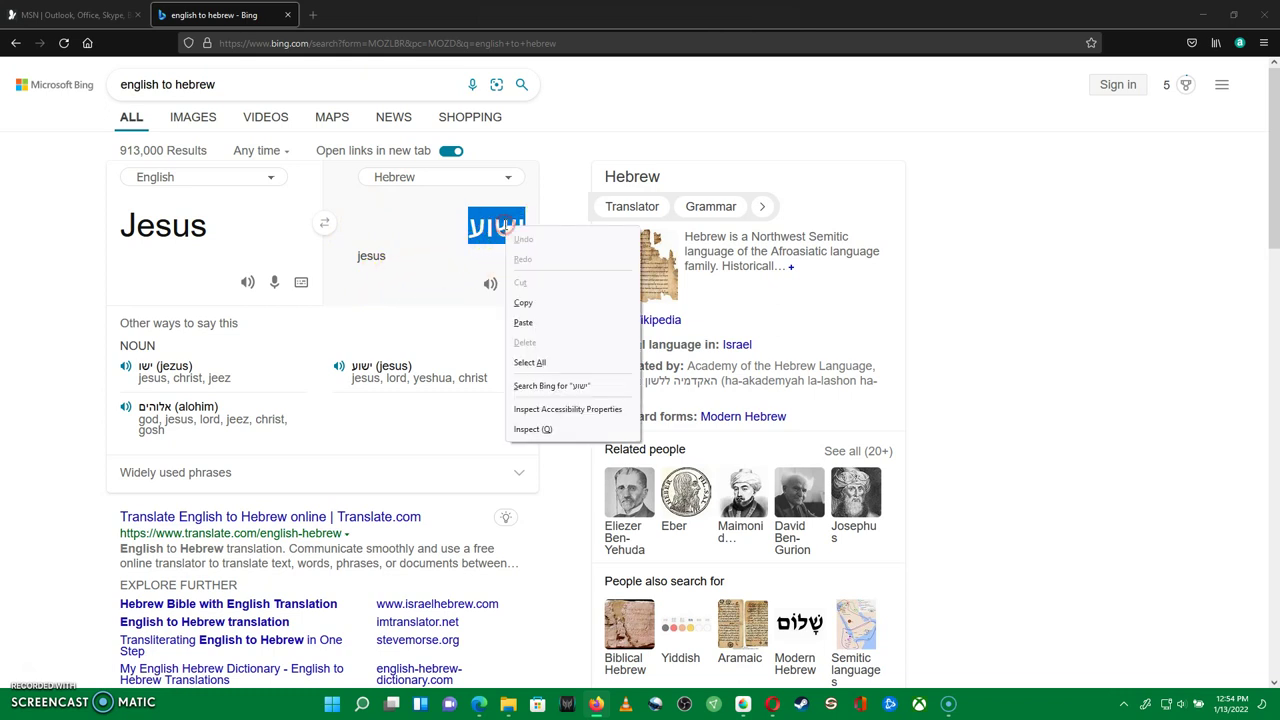
{"action": "left_click", "coordinate": [523, 304]}
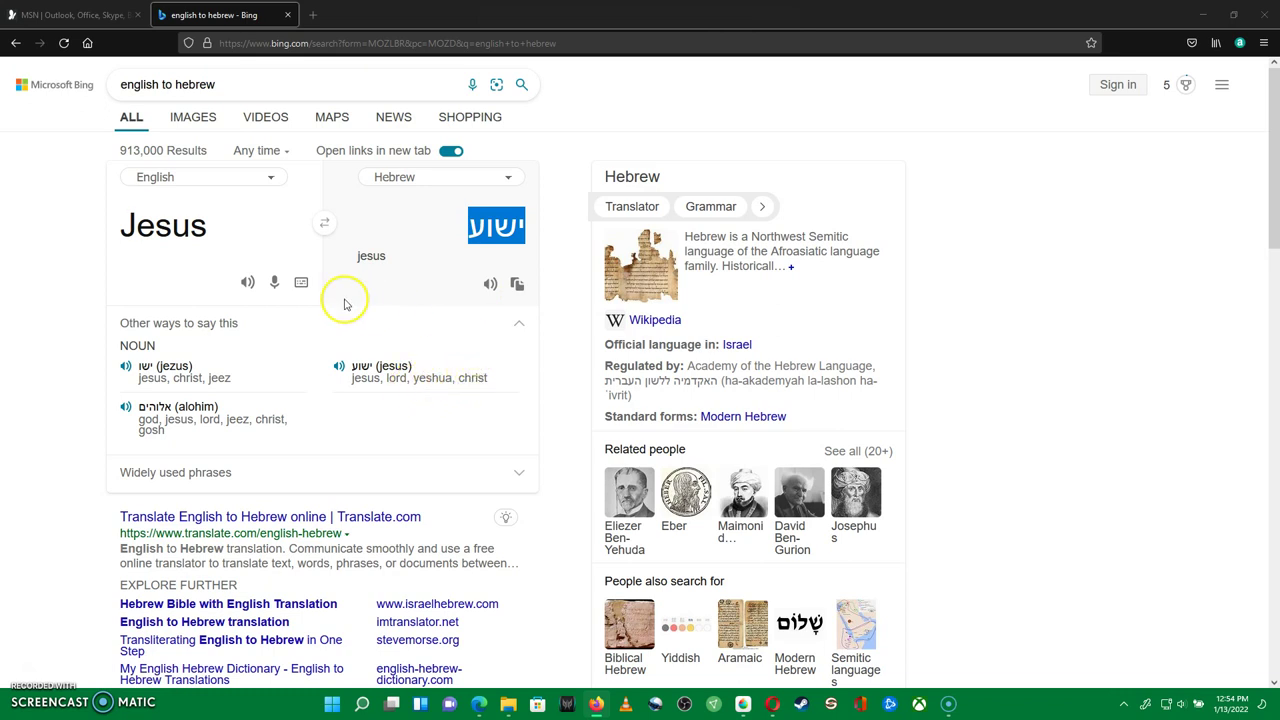
Switch to MediBang Paint Pro and paste the copied word ישוע as new text in the open centre of the cross drawing
{"action": "left_click", "coordinate": [745, 706]}
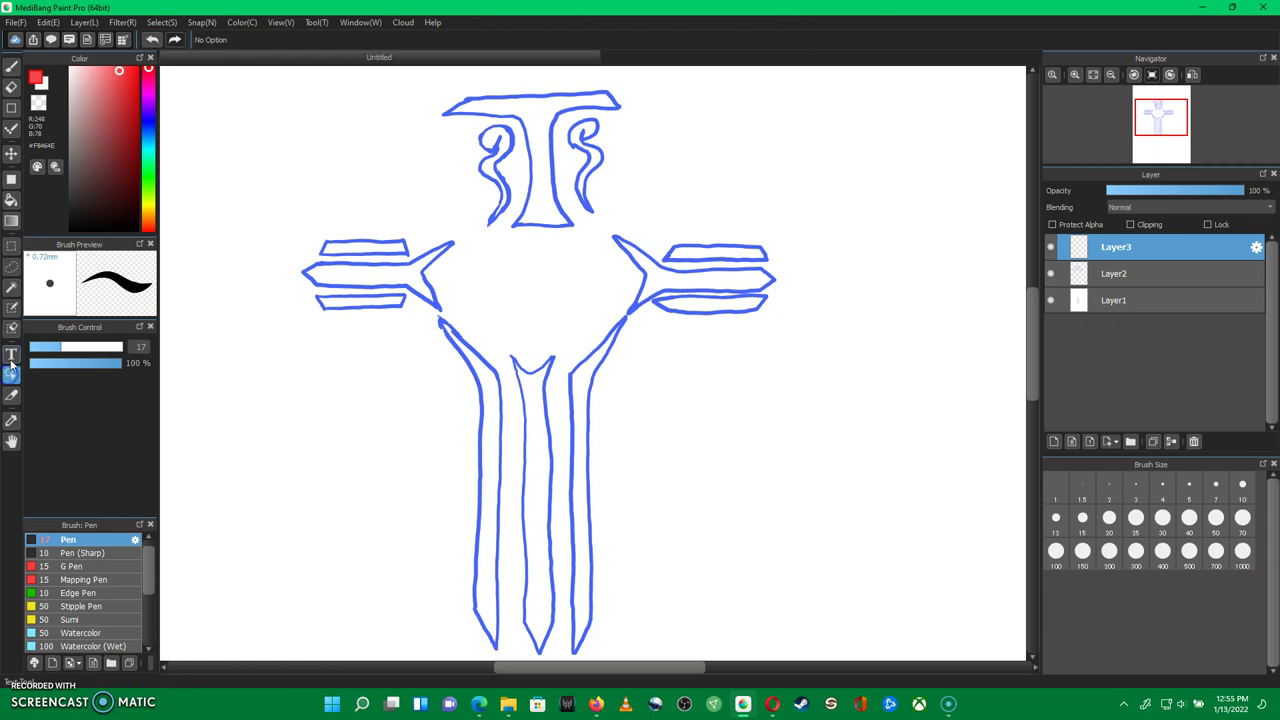
{"action": "left_click", "coordinate": [503, 270]}
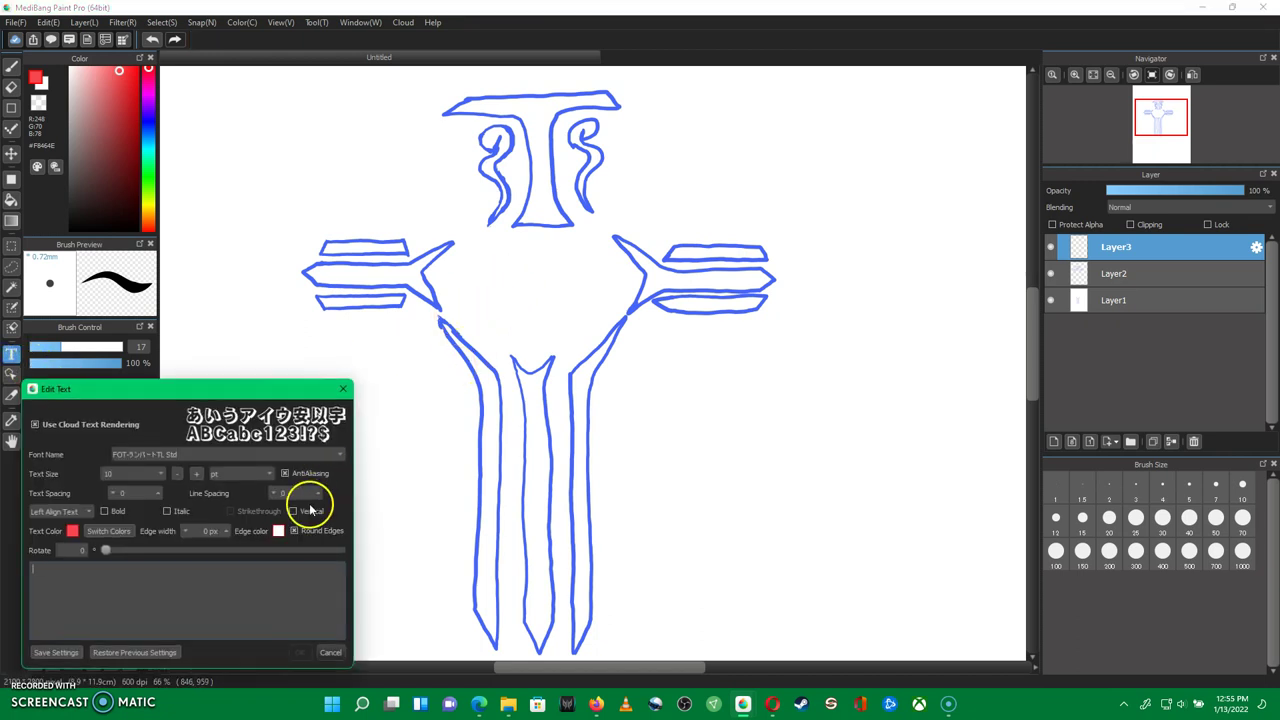
{"action": "left_click", "coordinate": [246, 571]}
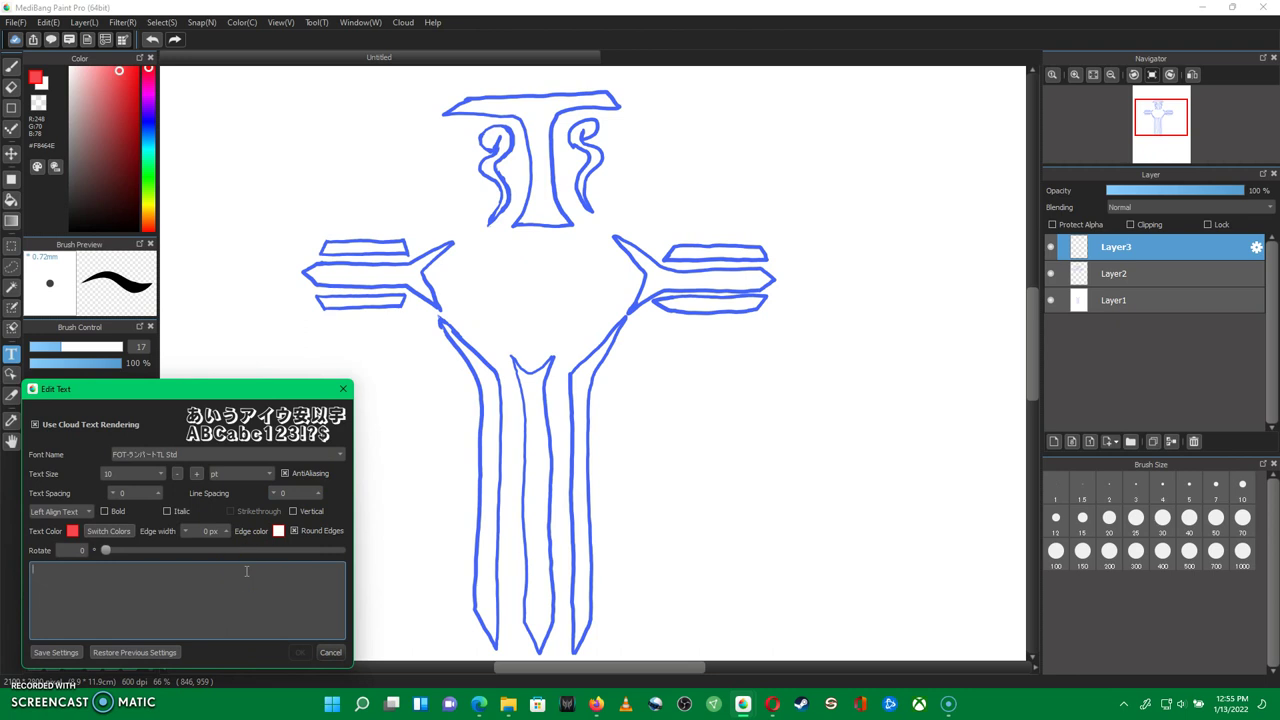
{"action": "type", "text": "INRI"}
{"action": "left_click", "coordinate": [283, 624]}
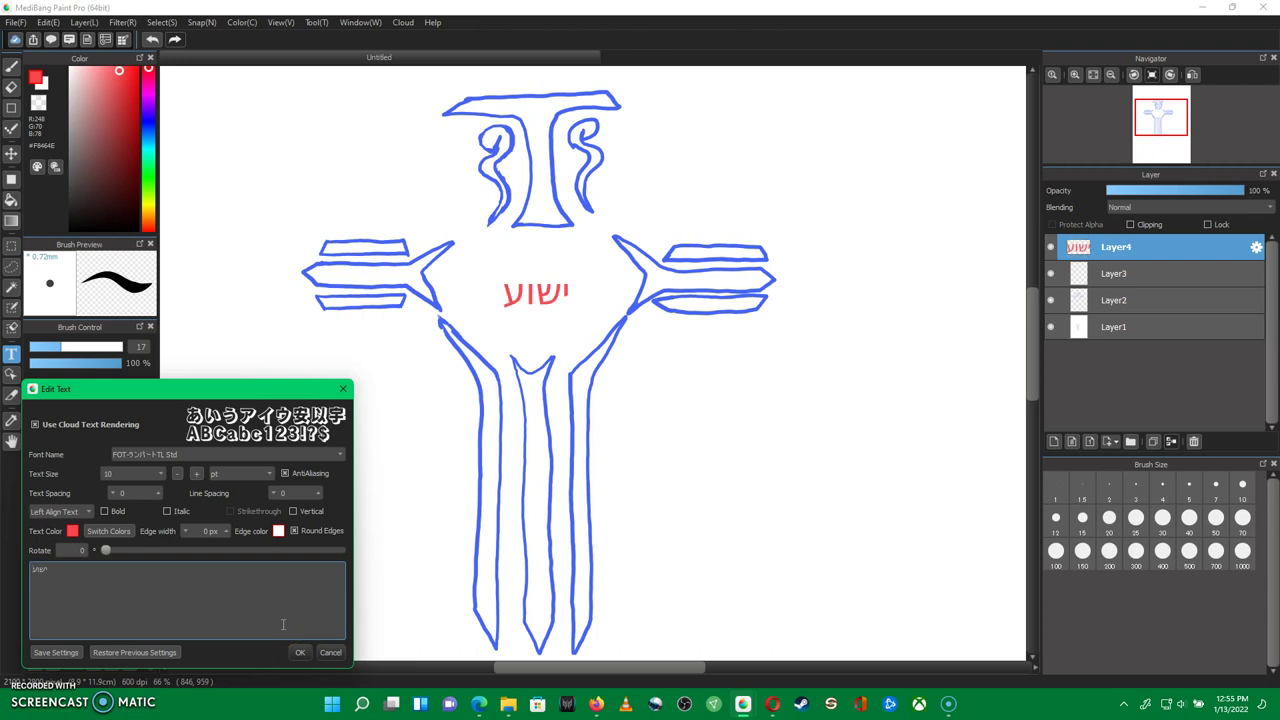
Set the Hebrew text's font to VF-Edo
{"action": "left_click", "coordinate": [318, 462]}
{"action": "scroll", "coordinate": [335, 420], "scroll_direction": "up", "scroll_amount": 3}
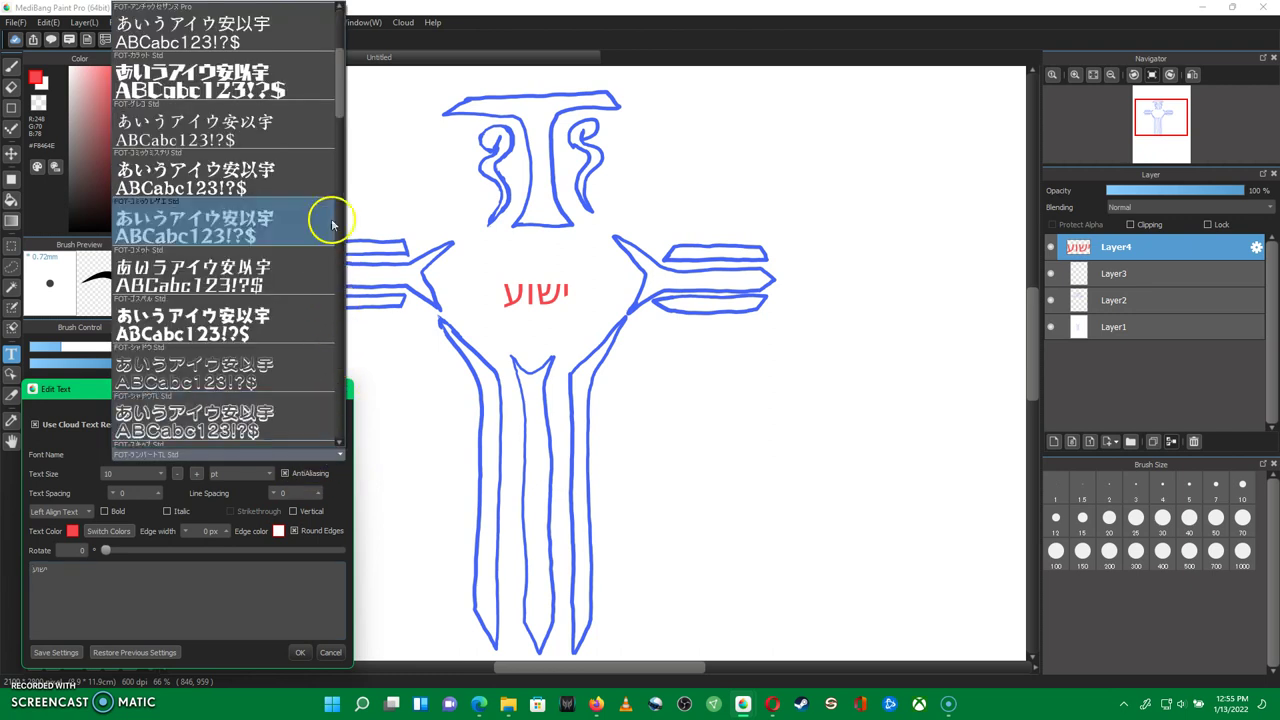
{"action": "scroll", "coordinate": [336, 104], "scroll_direction": "down", "scroll_amount": 2}
{"action": "left_click_drag", "start_coordinate": [335, 136], "coordinate": [336, 446]}
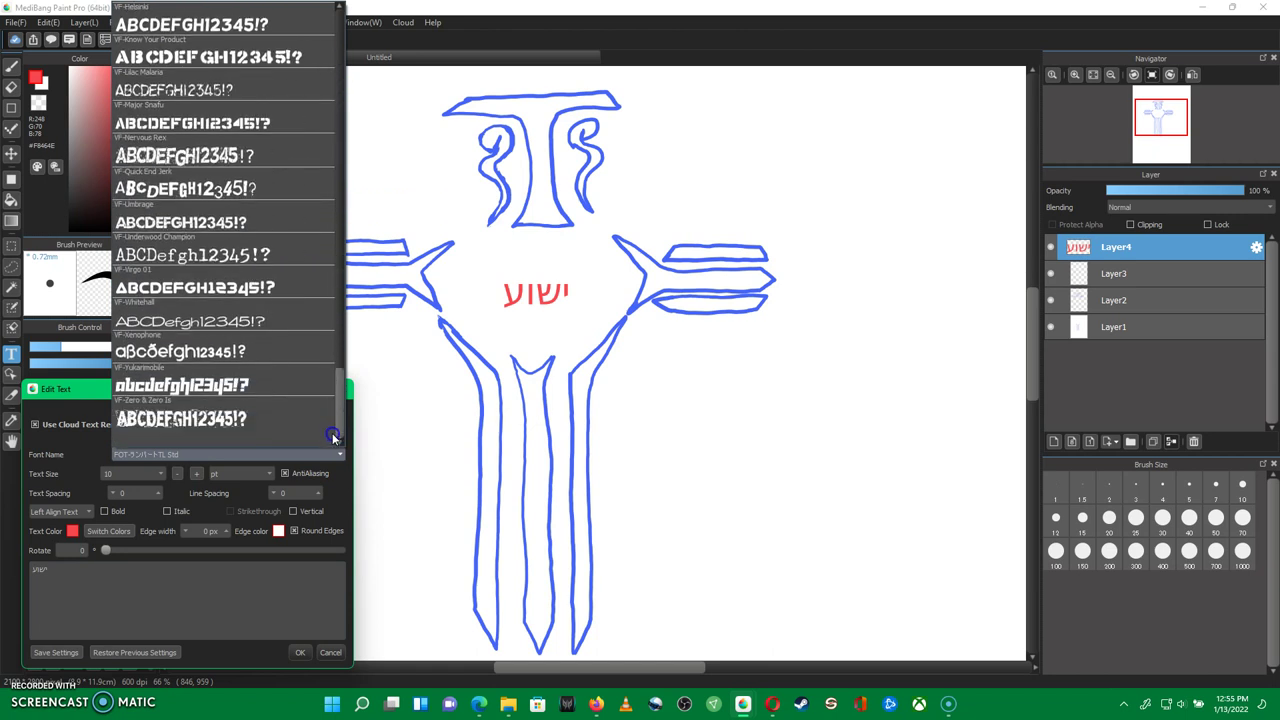
{"action": "scroll", "coordinate": [334, 424], "scroll_direction": "up", "scroll_amount": 2}
{"action": "scroll", "coordinate": [336, 412], "scroll_direction": "up", "scroll_amount": 3}
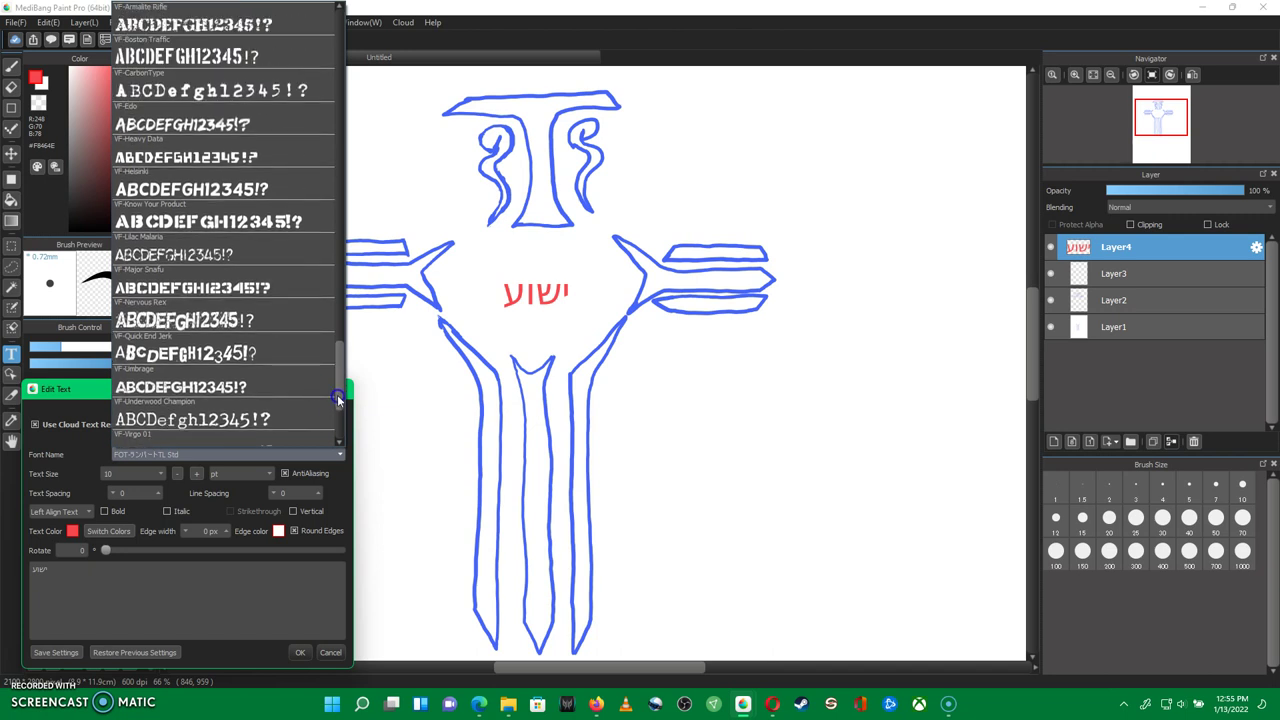
{"action": "scroll", "coordinate": [337, 393], "scroll_direction": "up", "scroll_amount": 1}
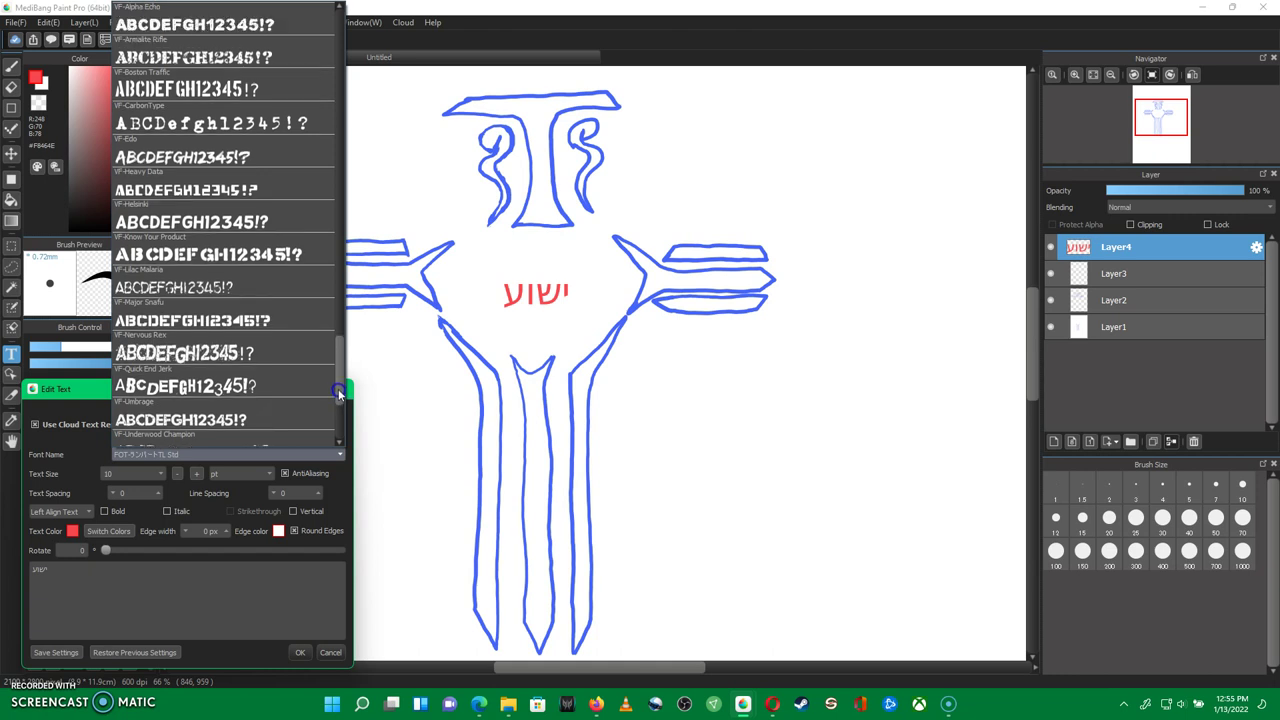
{"action": "scroll", "coordinate": [338, 388], "scroll_direction": "up", "scroll_amount": 1}
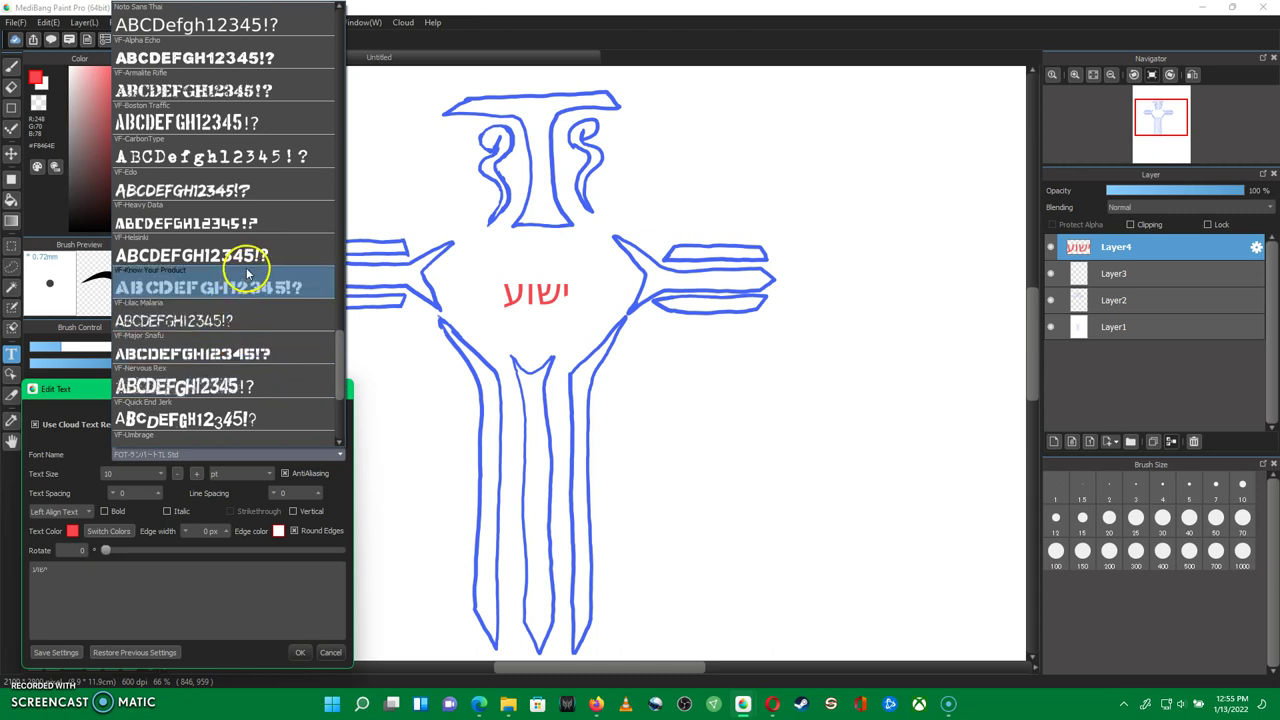
{"action": "left_click", "coordinate": [240, 203]}
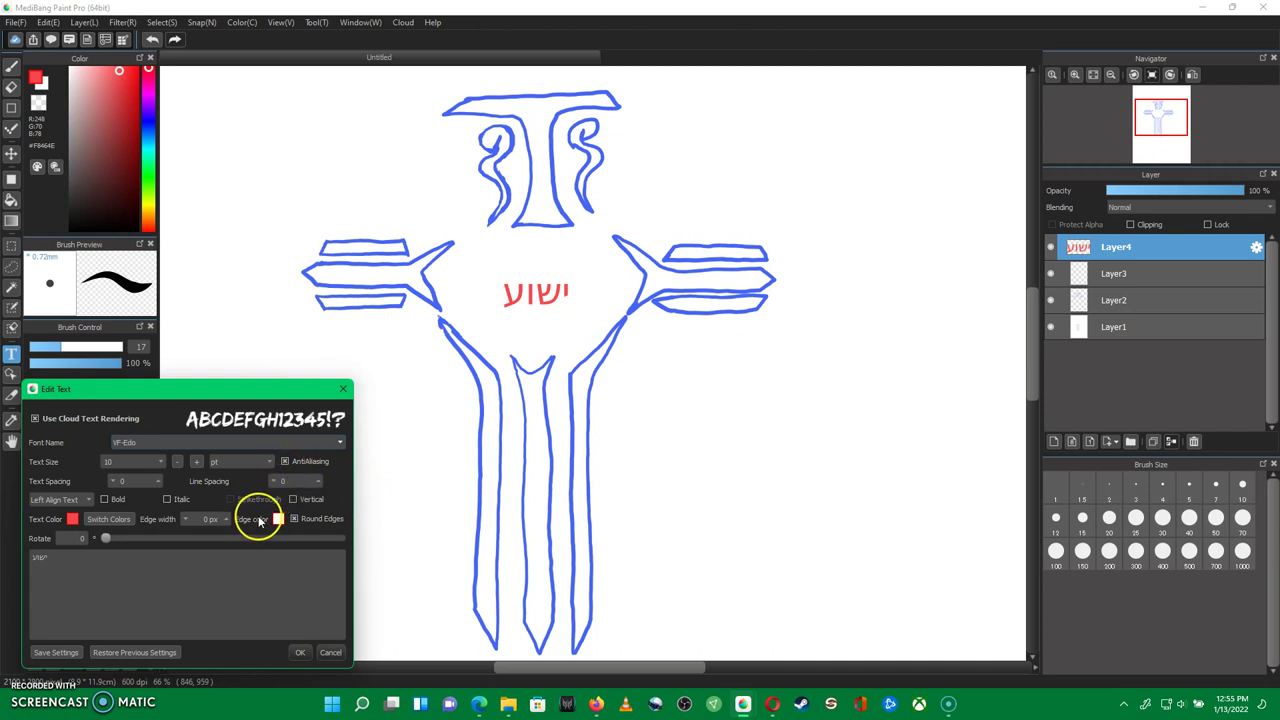
Set the Hebrew text's font to FOT-Popフューリ Std
{"action": "left_click", "coordinate": [324, 442]}
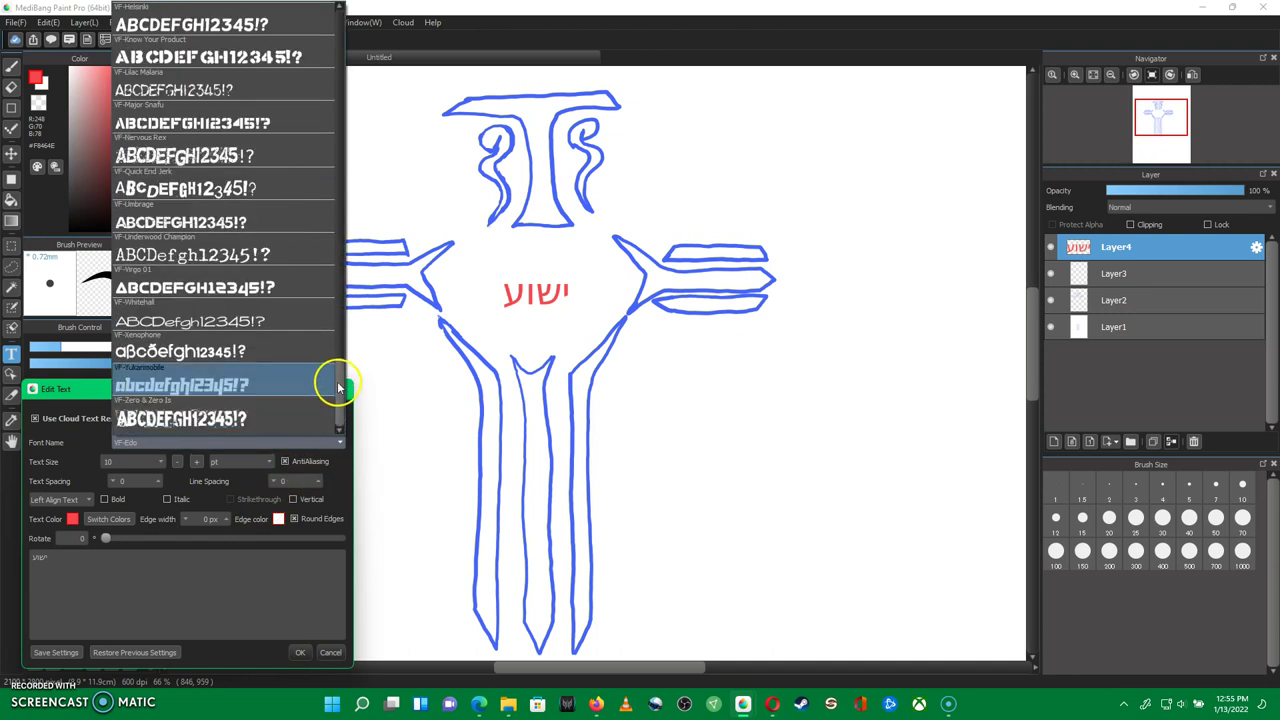
{"action": "left_click", "coordinate": [338, 388]}
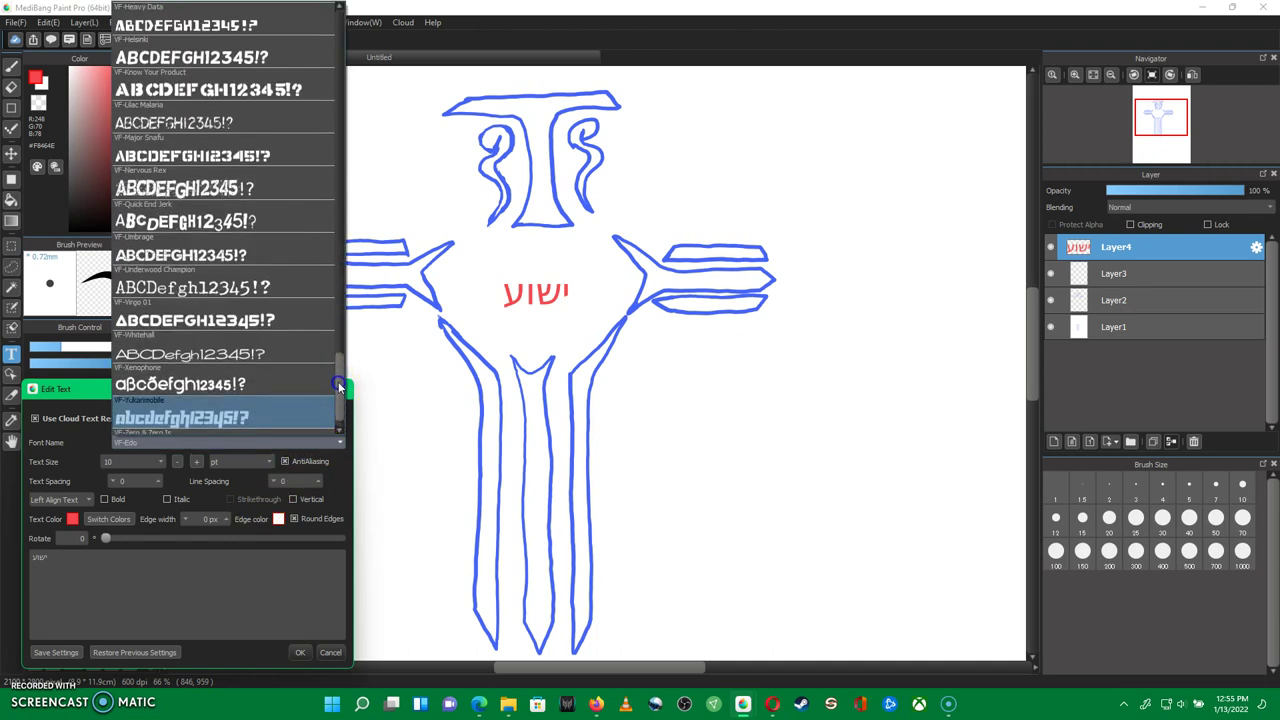
{"action": "scroll", "coordinate": [338, 385], "scroll_direction": "up", "scroll_amount": 1}
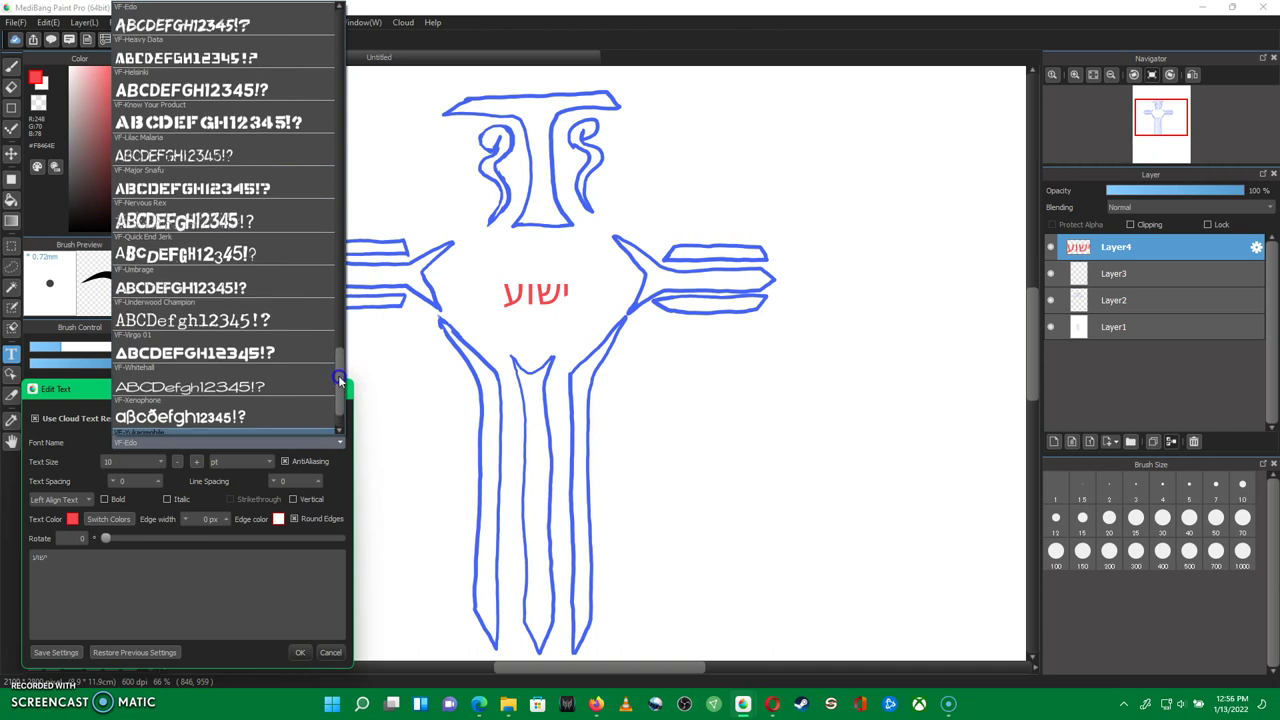
{"action": "scroll", "coordinate": [338, 375], "scroll_direction": "up", "scroll_amount": 1}
{"action": "left_click_drag", "start_coordinate": [338, 373], "coordinate": [331, 97]}
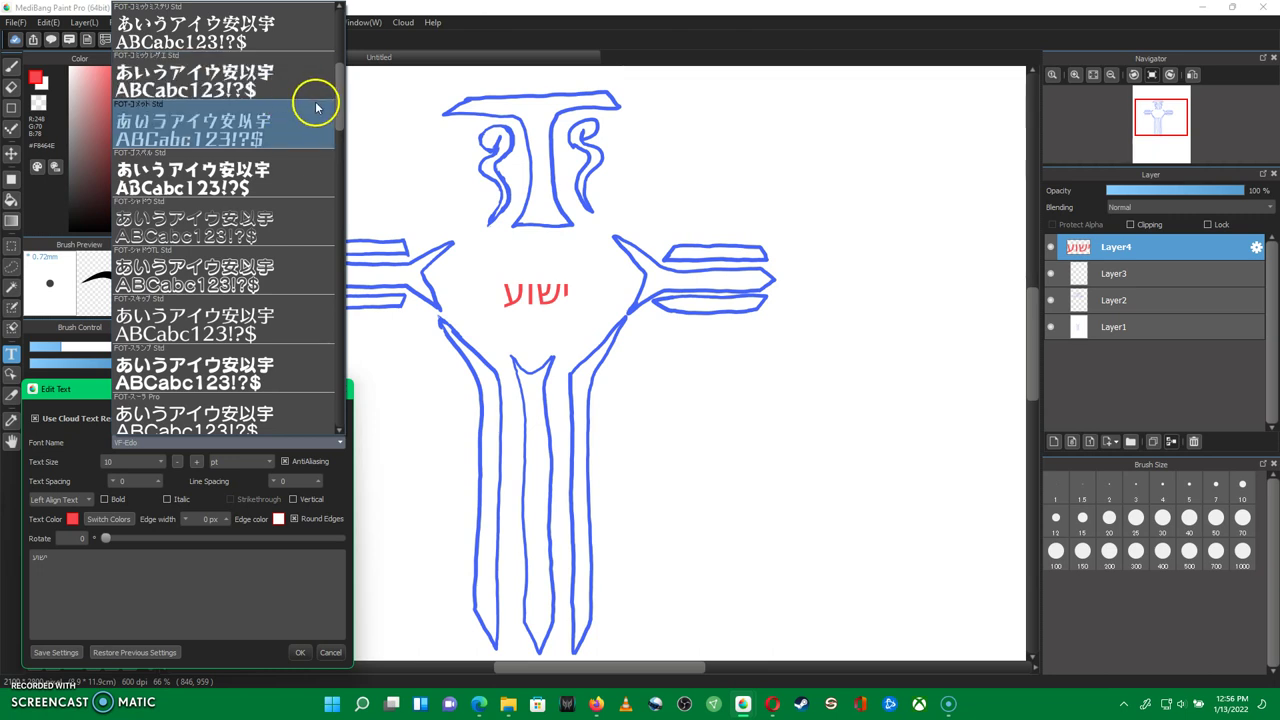
{"action": "scroll", "coordinate": [339, 118], "scroll_direction": "up", "scroll_amount": 1}
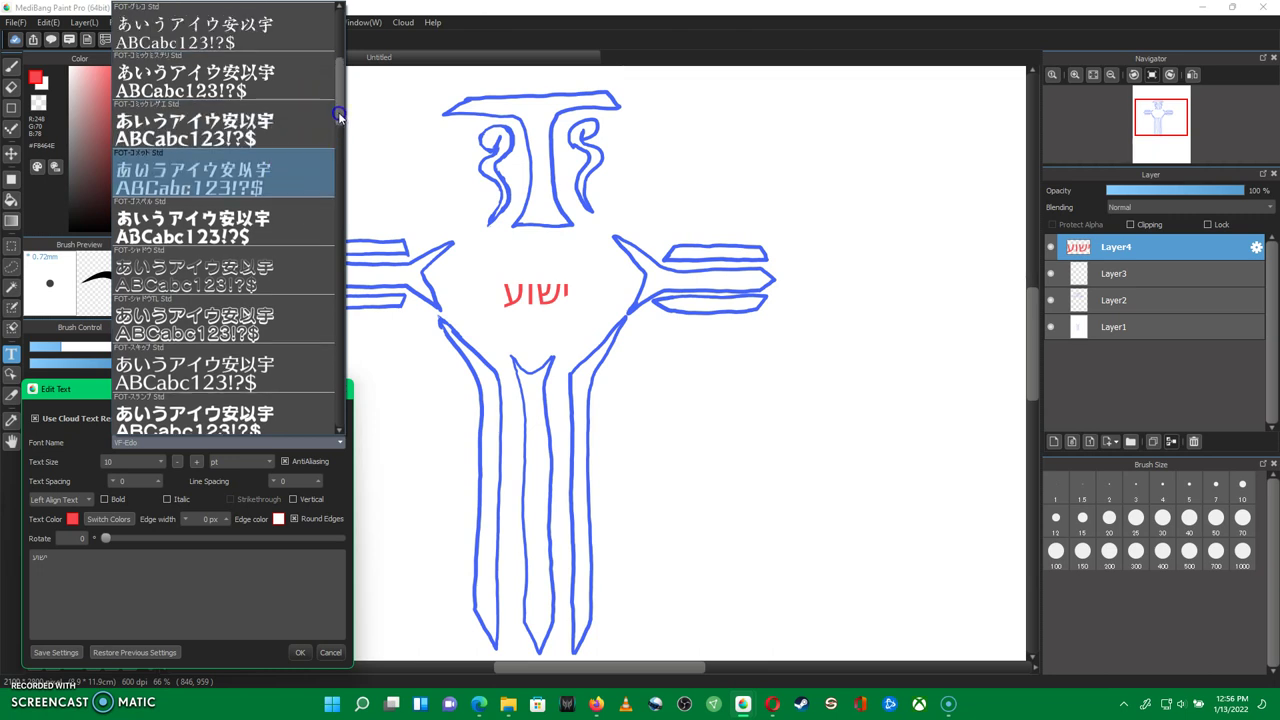
{"action": "left_click_drag", "start_coordinate": [339, 113], "coordinate": [344, 68]}
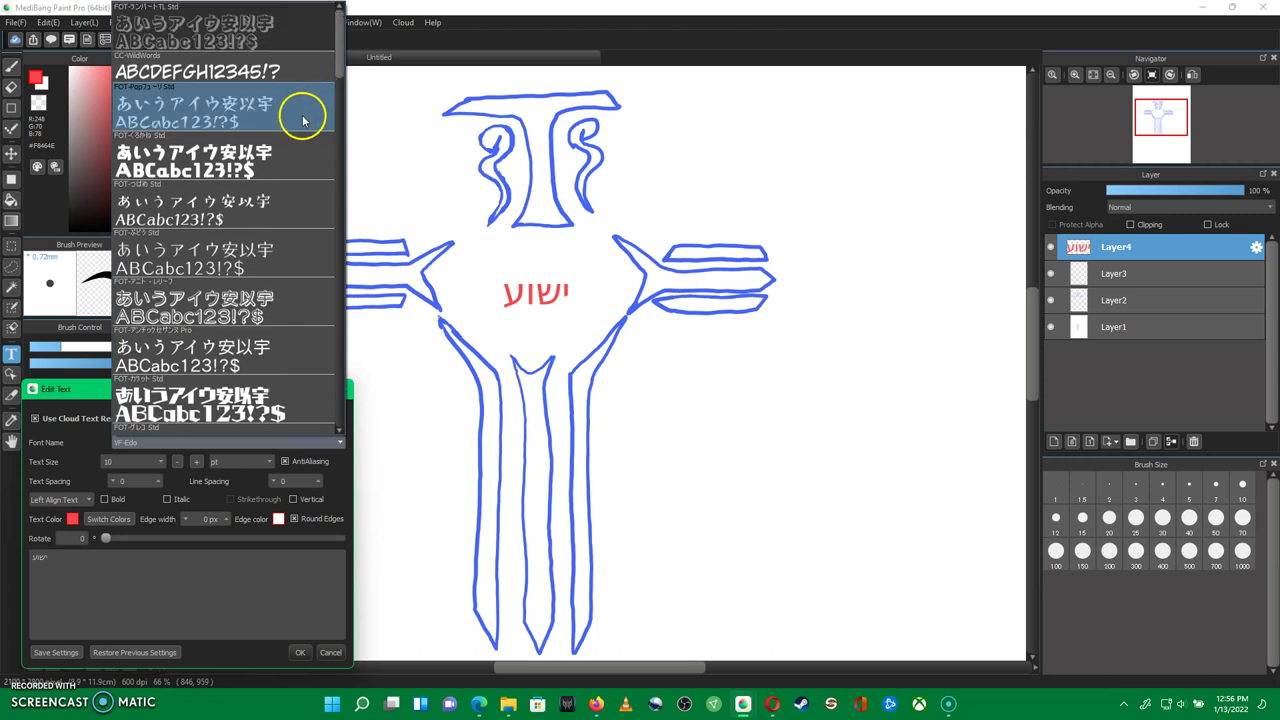
{"action": "left_click", "coordinate": [263, 116]}
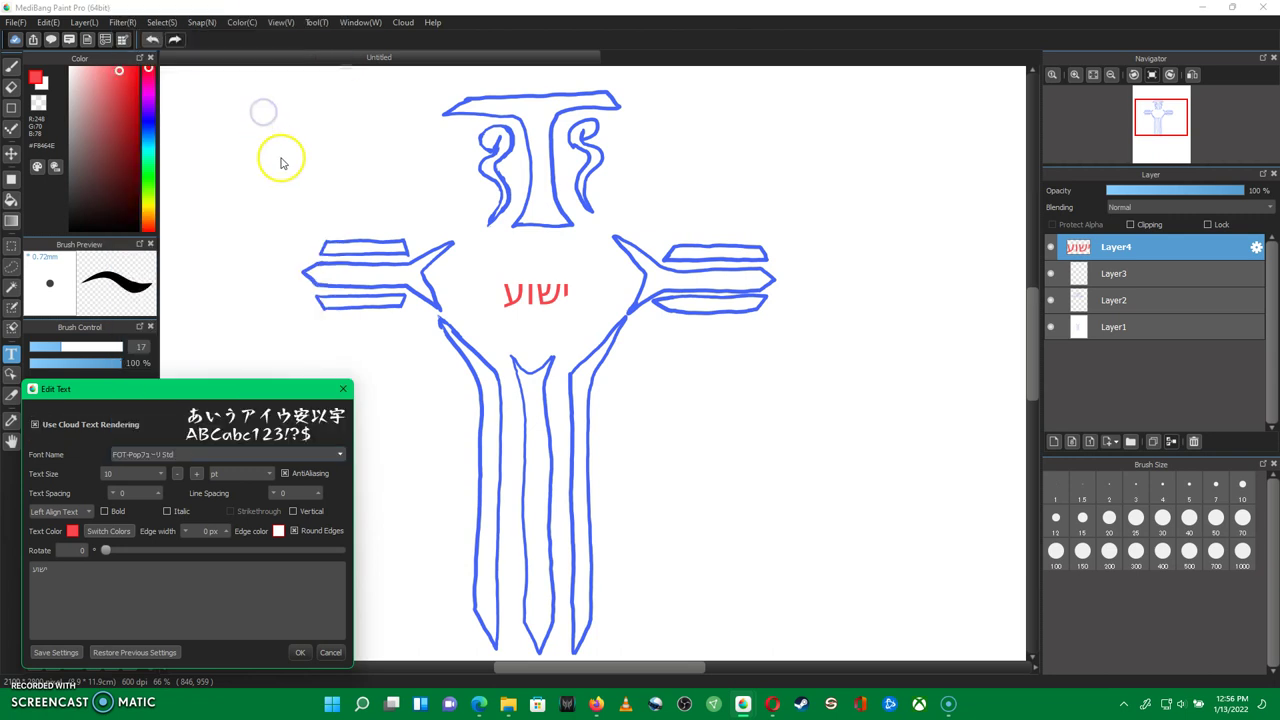
Clear the text content and paste the copied Hebrew word ישוע in again
{"action": "left_click", "coordinate": [176, 573]}
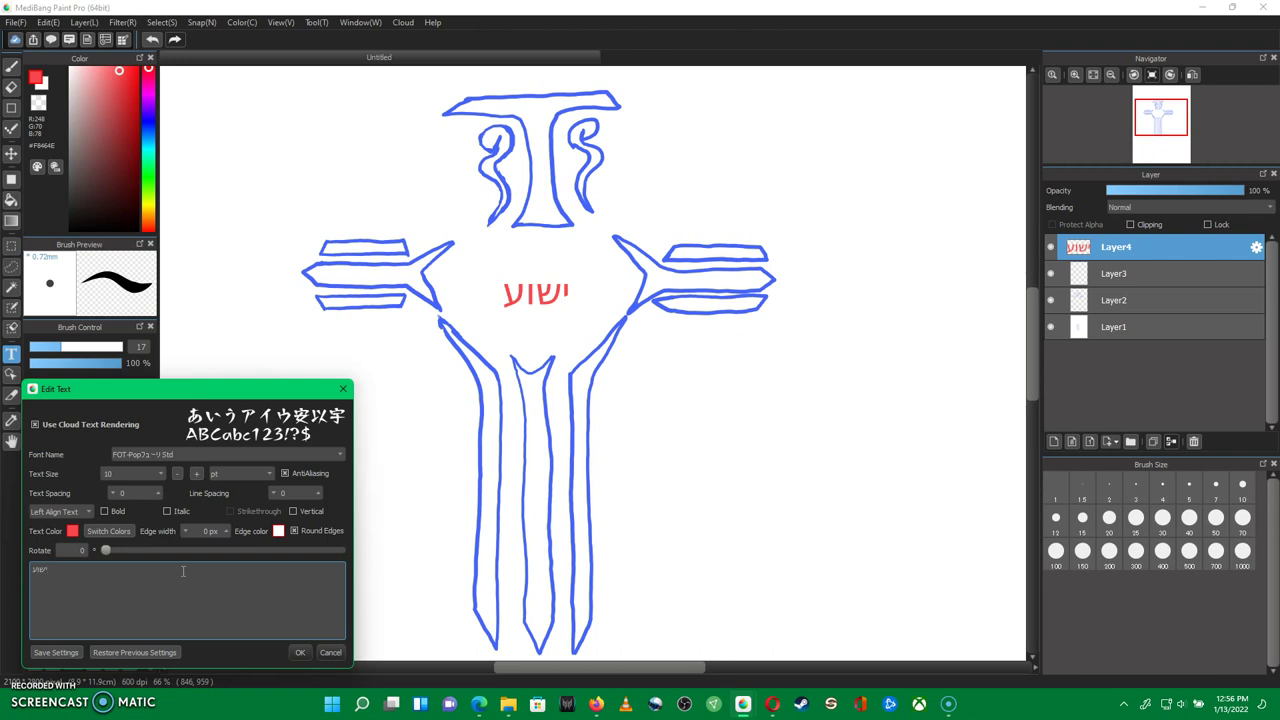
{"action": "left_click", "coordinate": [45, 573]}
{"action": "right_click", "coordinate": [70, 585]}
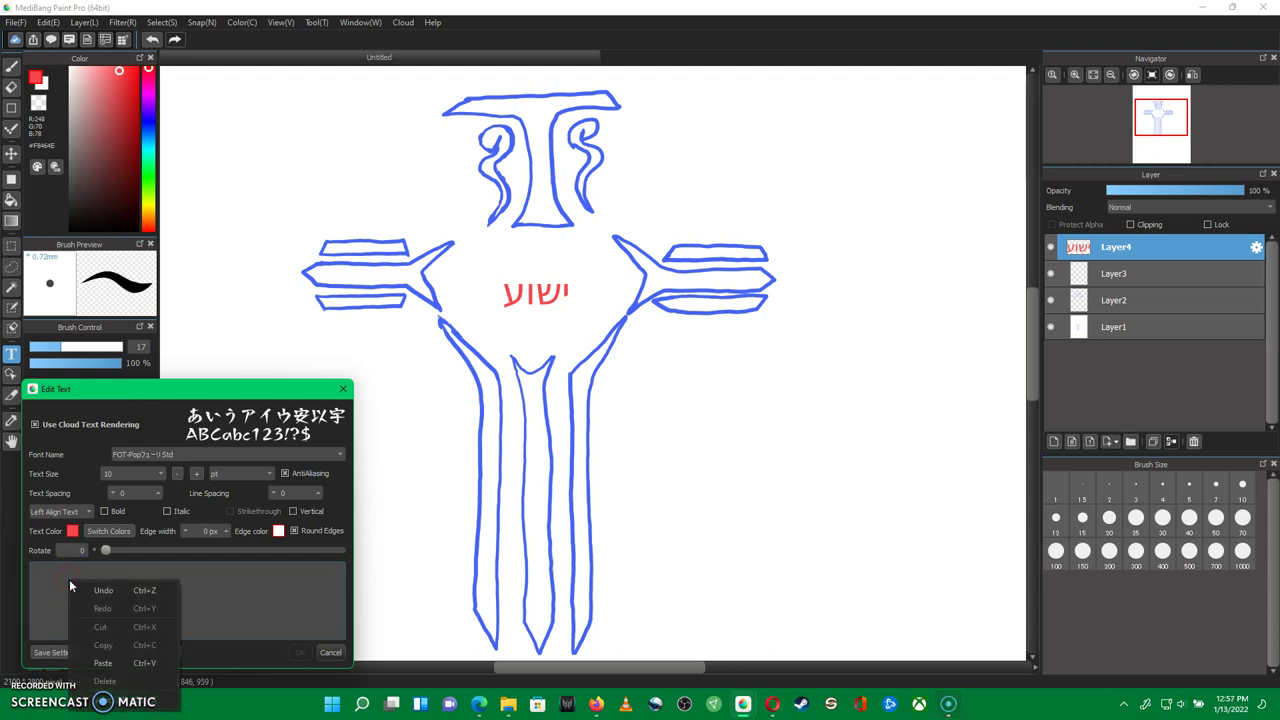
{"action": "left_click", "coordinate": [80, 663]}
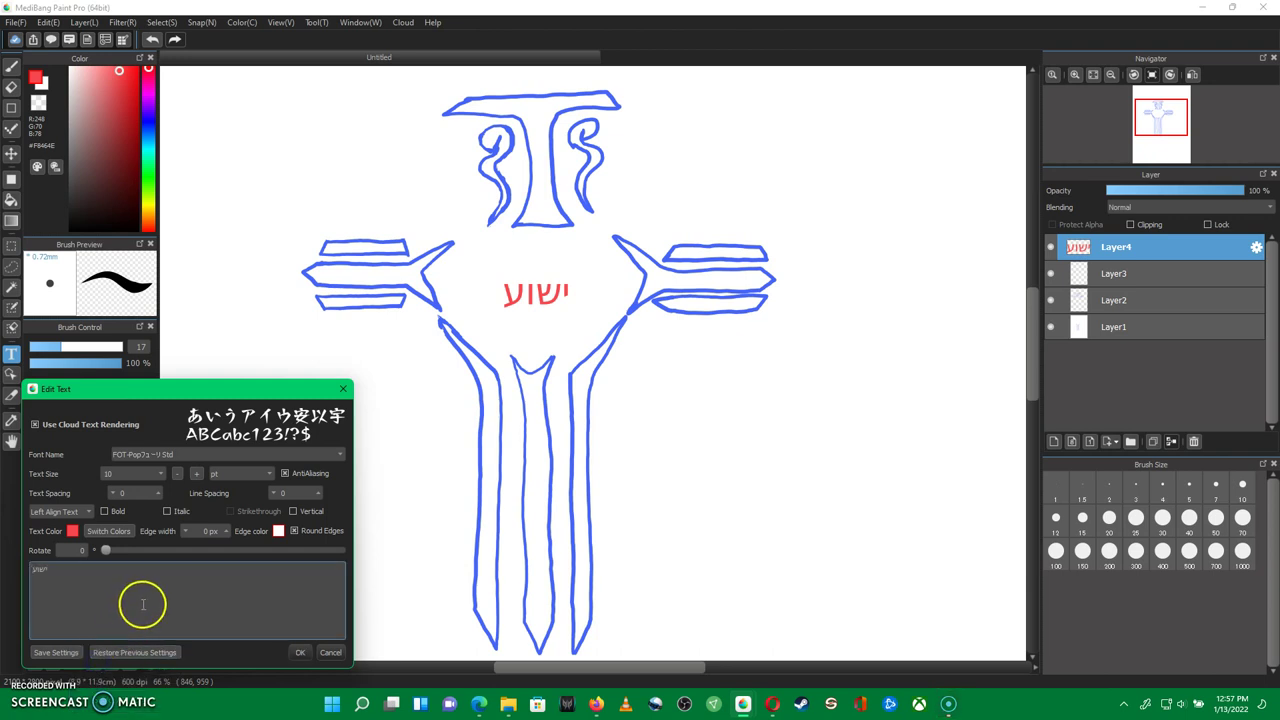
Set the Hebrew text's size to 14 pt and apply the text settings
{"action": "left_click", "coordinate": [160, 474]}
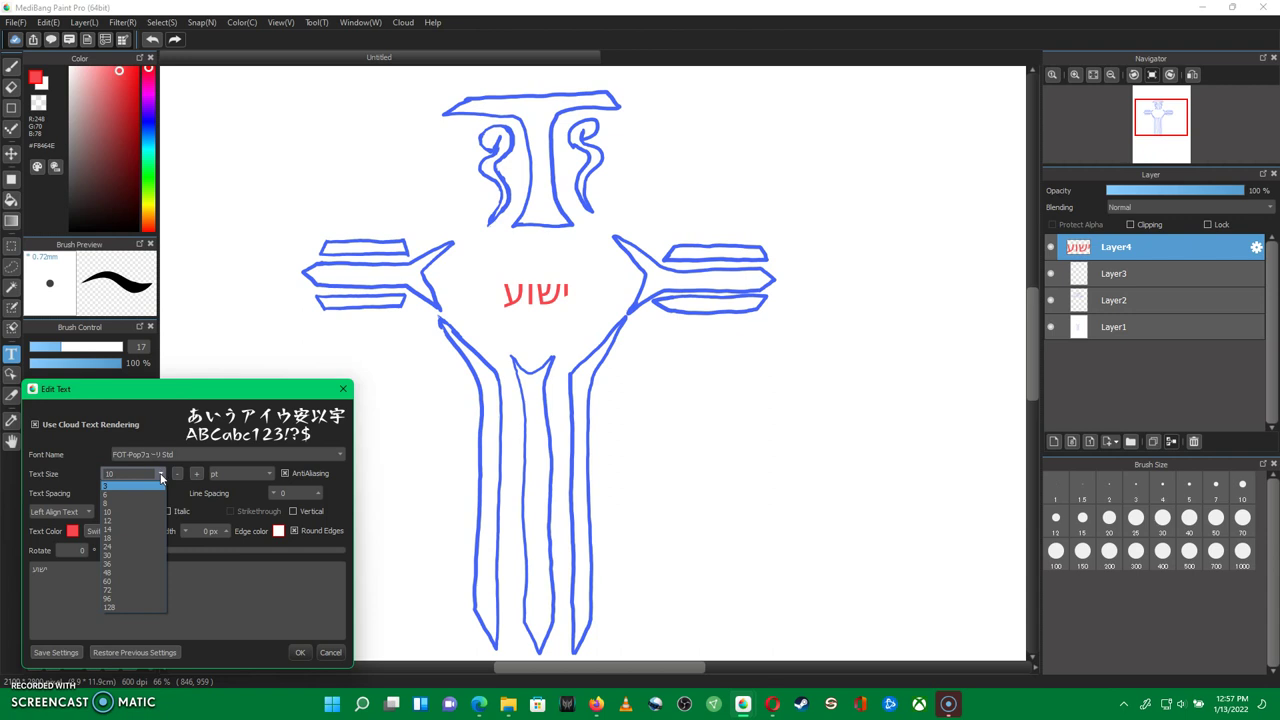
{"action": "left_click", "coordinate": [140, 529]}
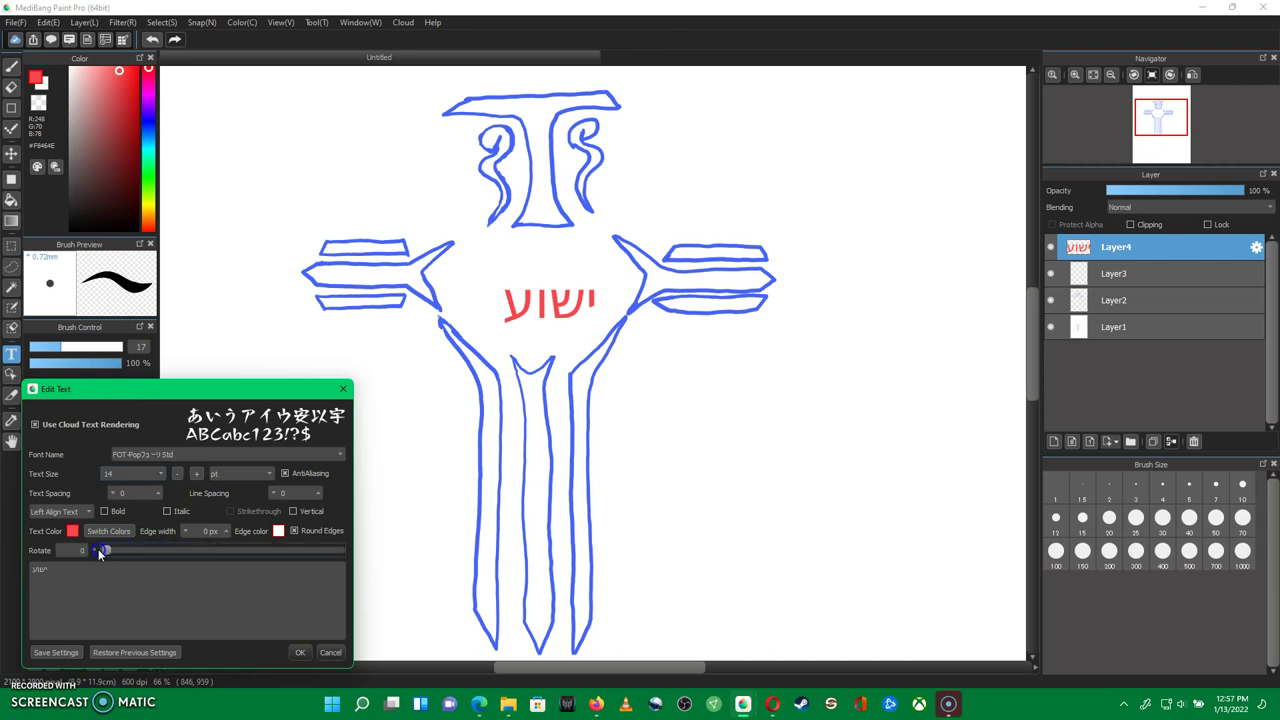
{"action": "left_click_drag", "start_coordinate": [215, 391], "coordinate": [266, 351]}
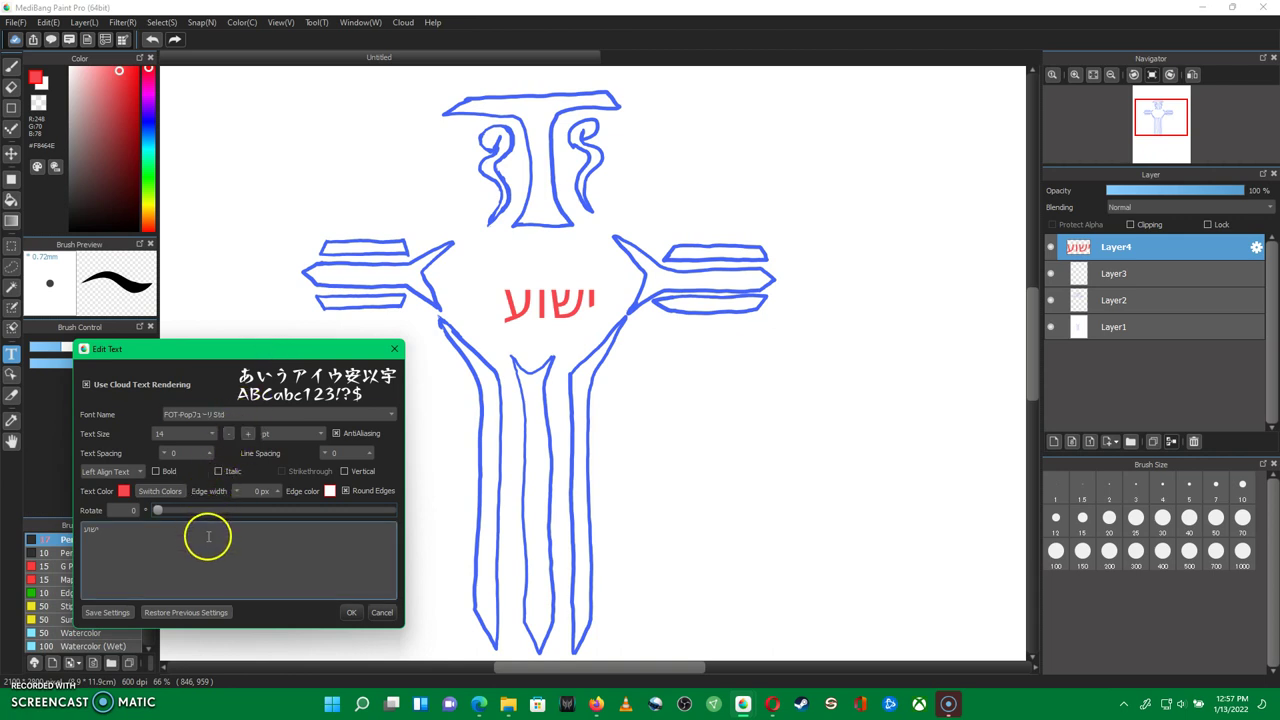
{"action": "left_click", "coordinate": [134, 614]}
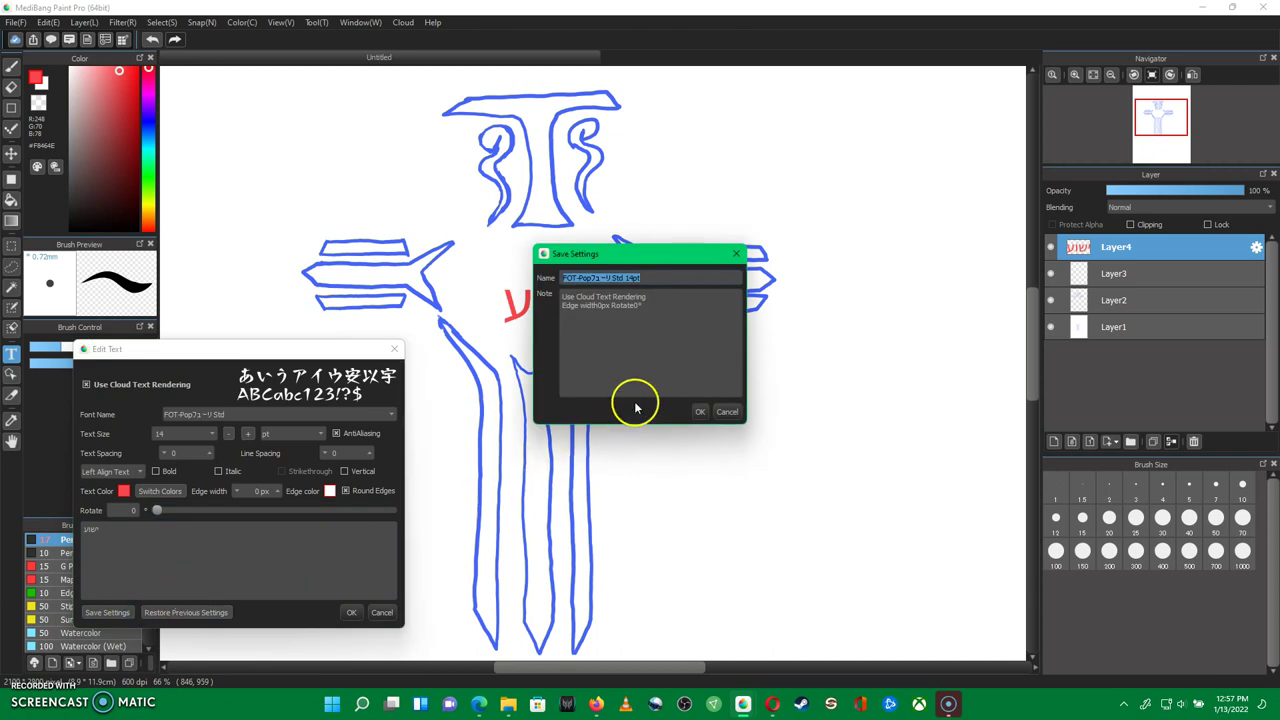
{"action": "left_click", "coordinate": [699, 410]}
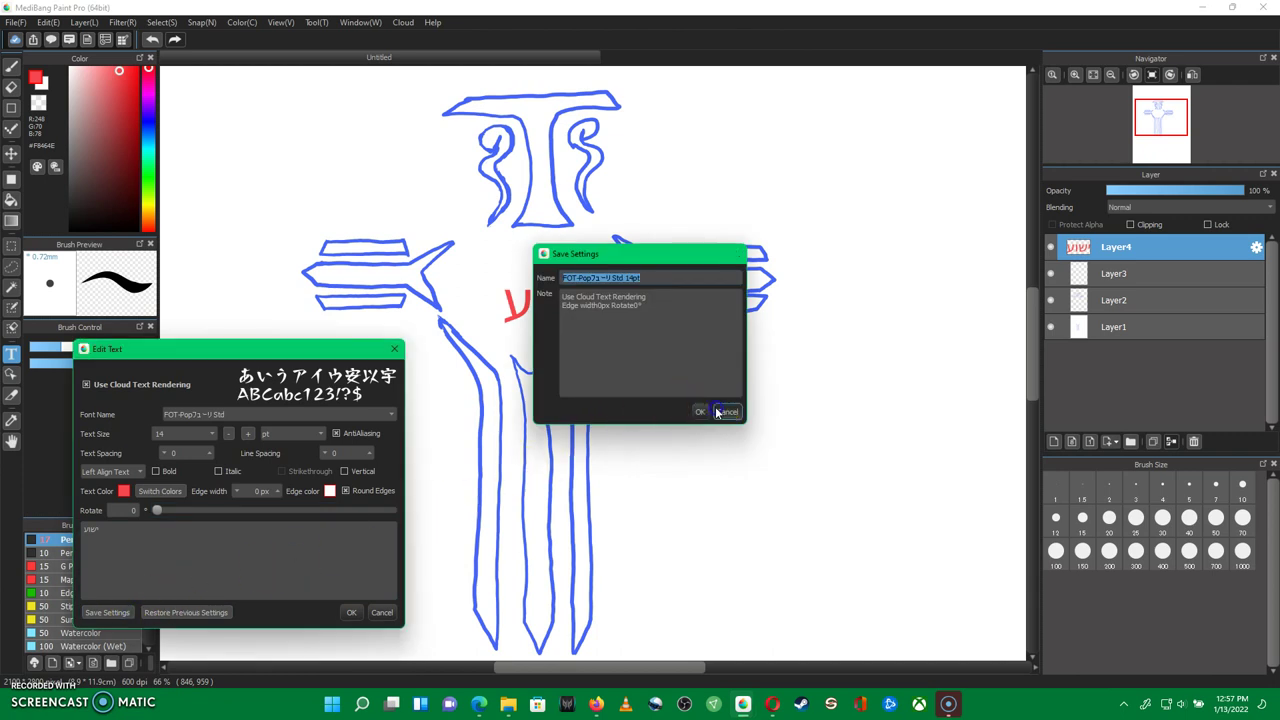
{"action": "left_click", "coordinate": [384, 524]}
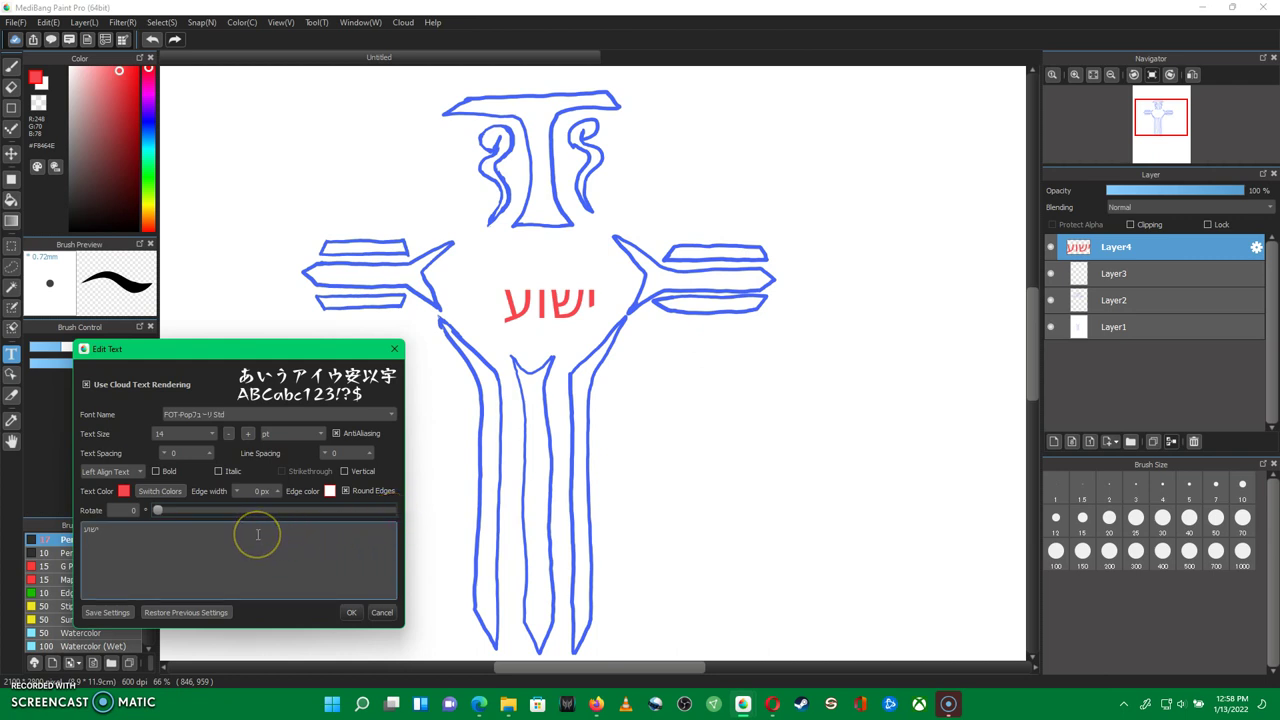
{"action": "left_click", "coordinate": [283, 552]}
{"action": "left_click", "coordinate": [349, 612]}
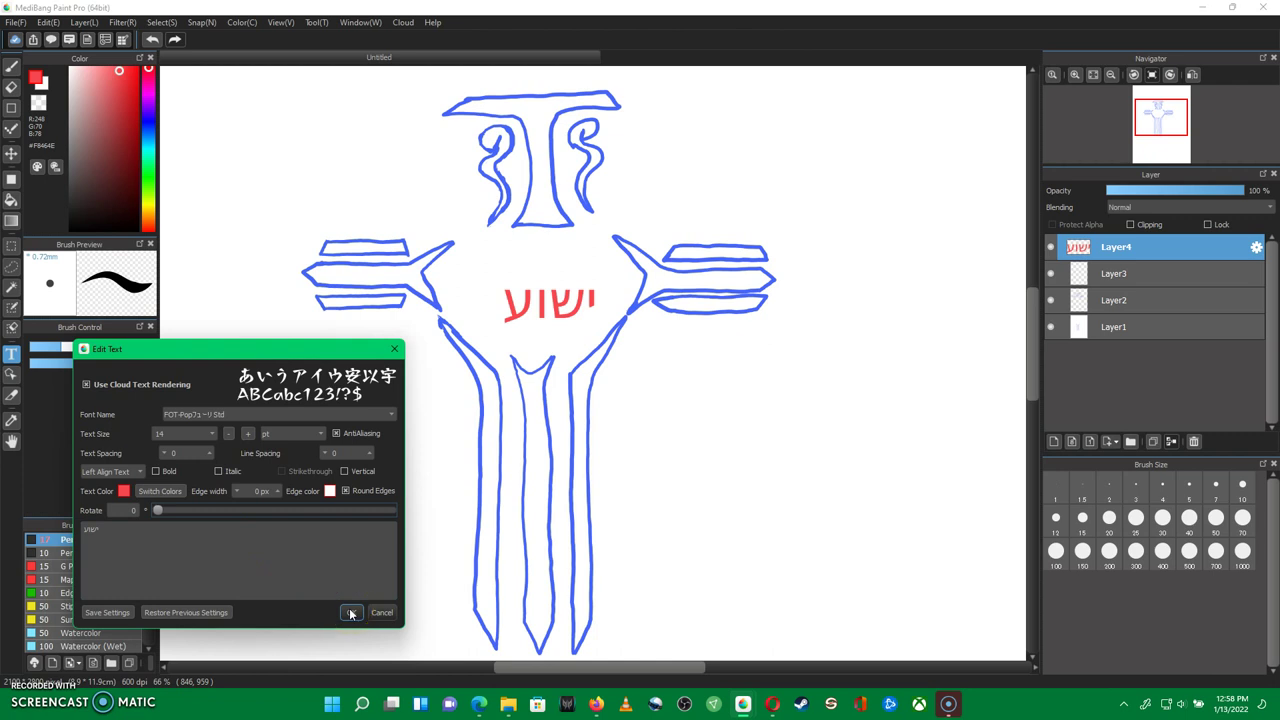
Confirm the text settings and move the Hebrew word to the middle of the gap between the cross's arms
{"action": "left_click_drag", "start_coordinate": [351, 608], "coordinate": [538, 291]}
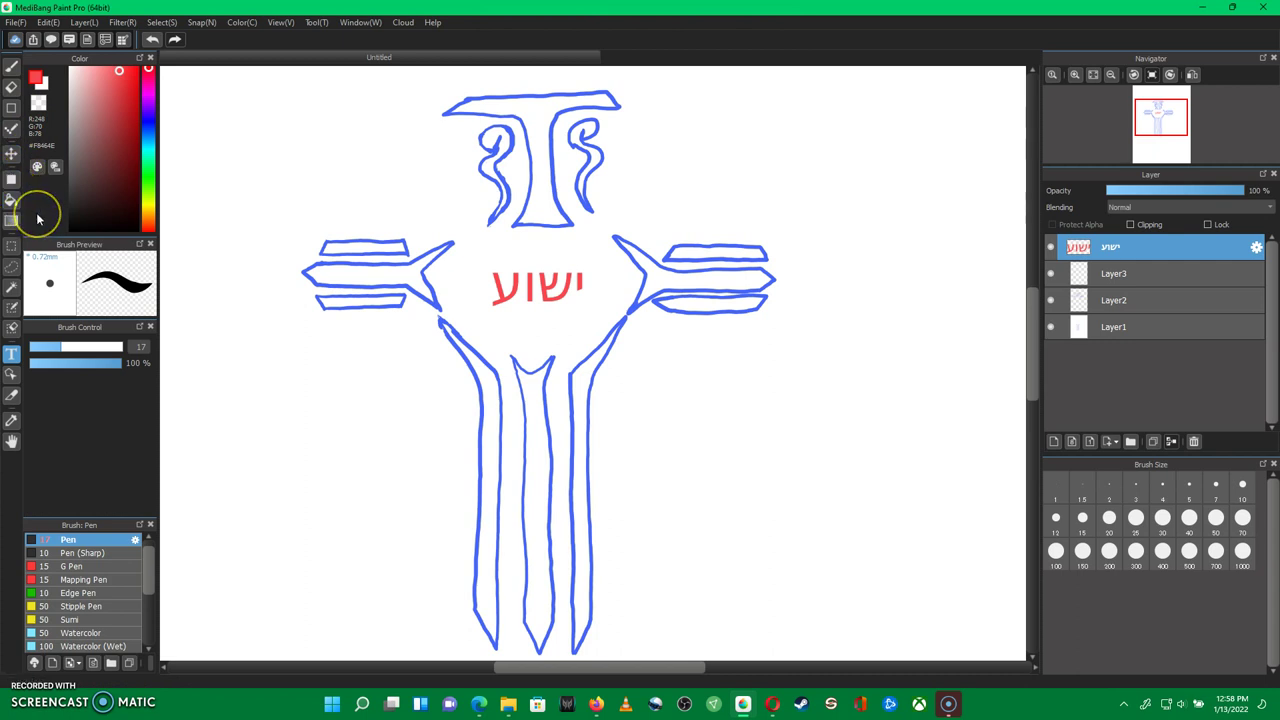
{"action": "left_click", "coordinate": [1107, 276]}
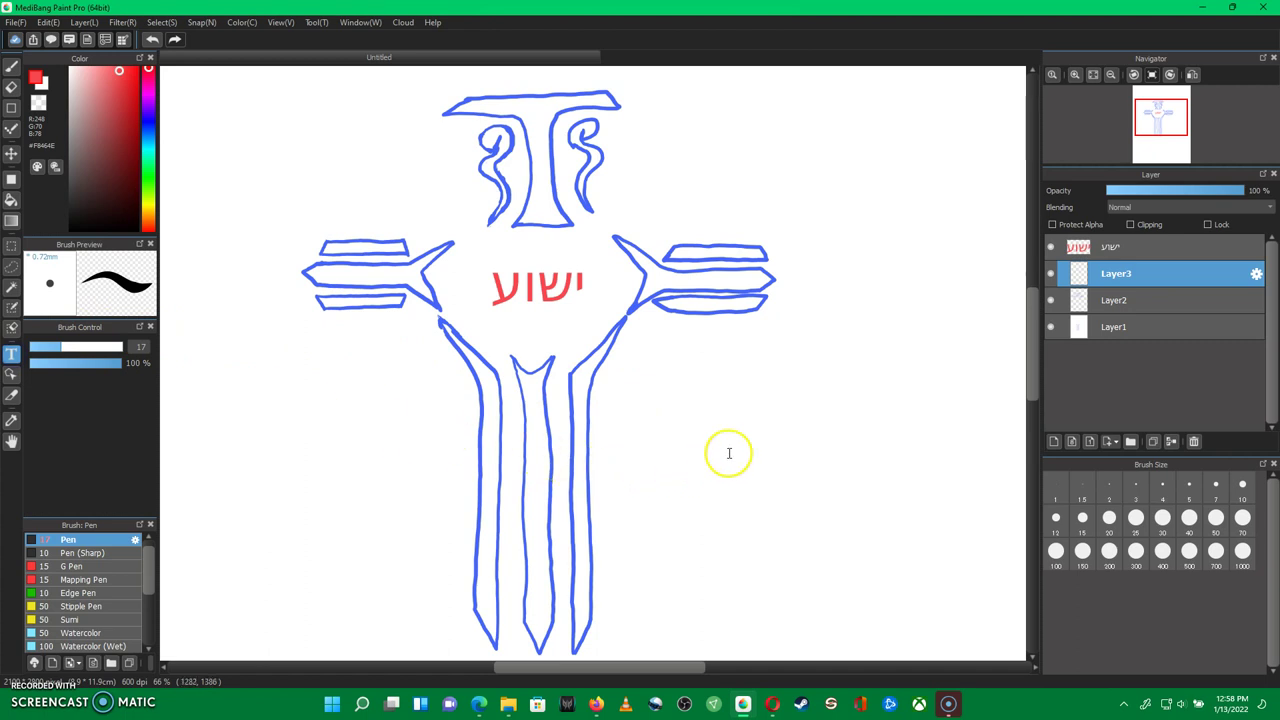
{"action": "left_click", "coordinate": [770, 446]}
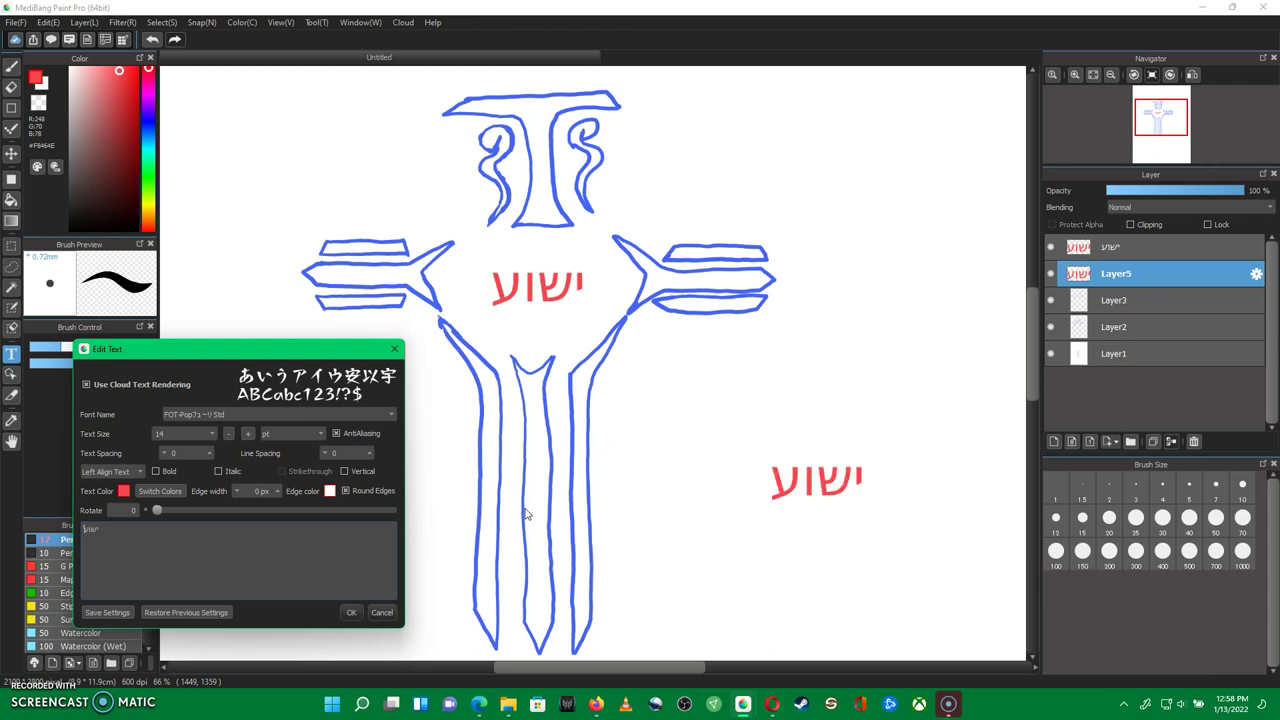
{"action": "left_click", "coordinate": [528, 565]}
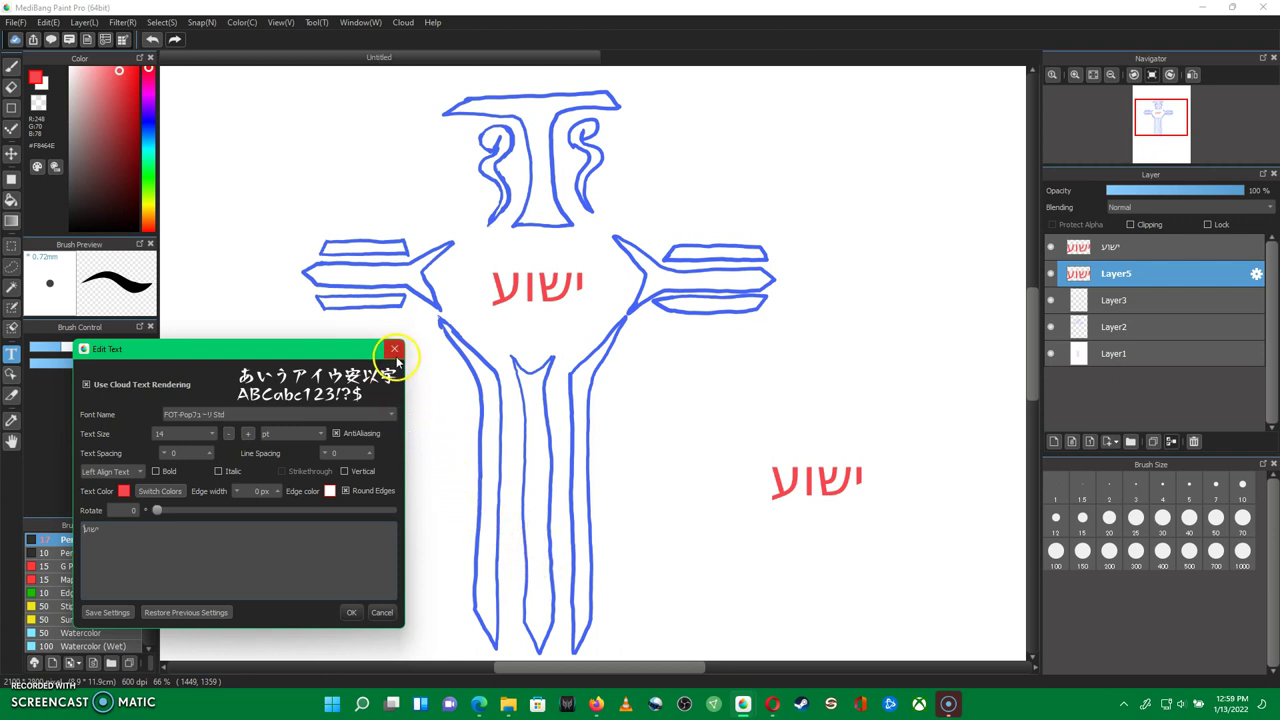
{"action": "left_click", "coordinate": [382, 614]}
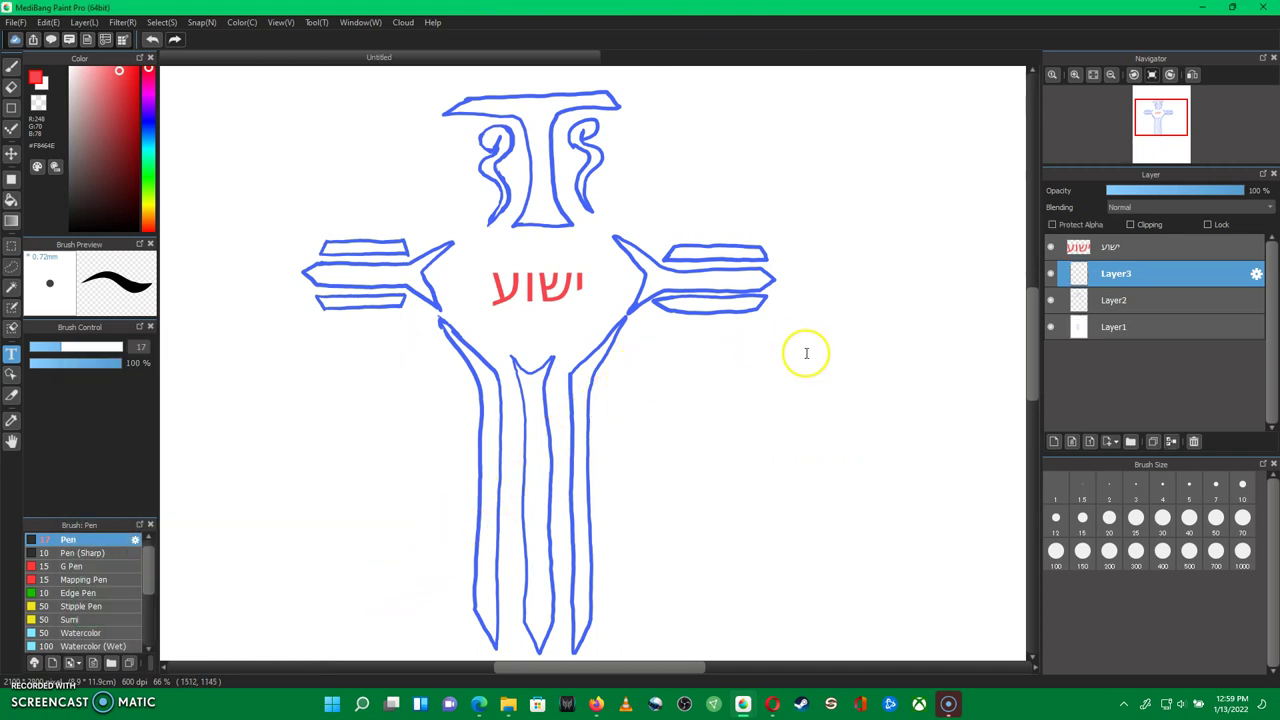
Add a new layer above Layer3 and activate the Bucket tool with the blue sampled from the cross outline
{"action": "left_click", "coordinate": [1054, 441]}
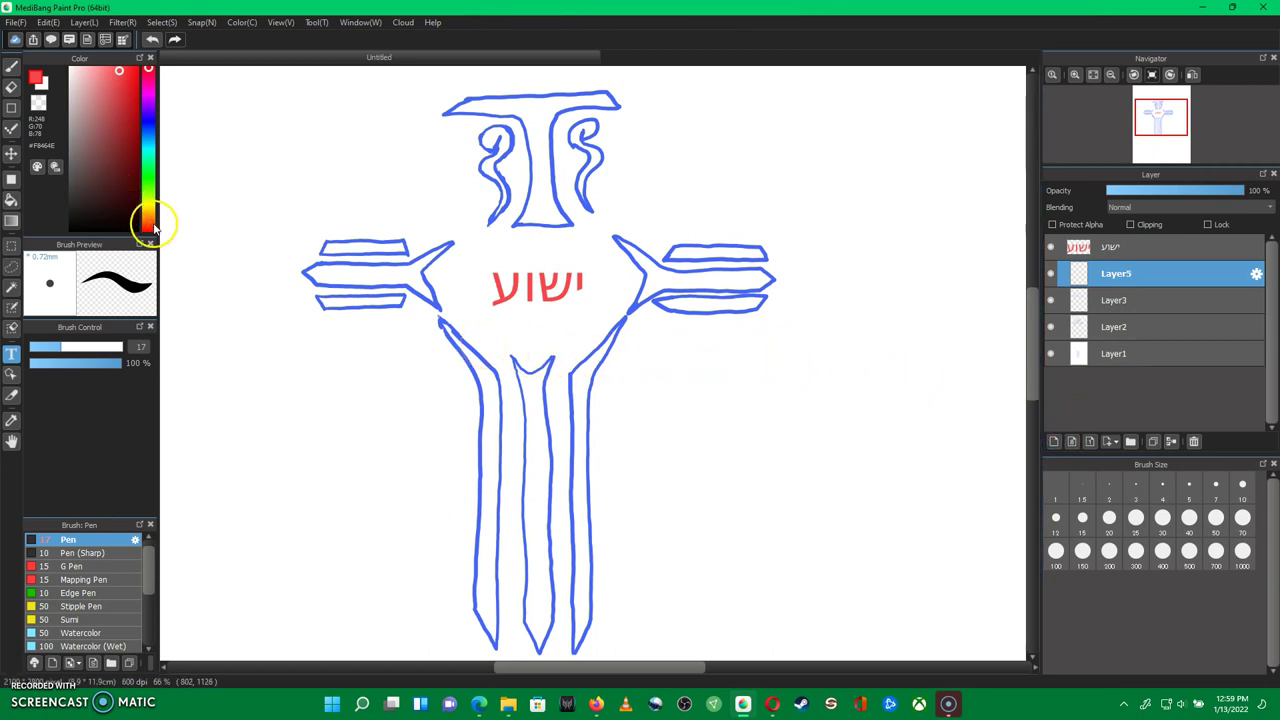
{"action": "left_click", "coordinate": [1100, 302]}
{"action": "left_click", "coordinate": [1103, 326]}
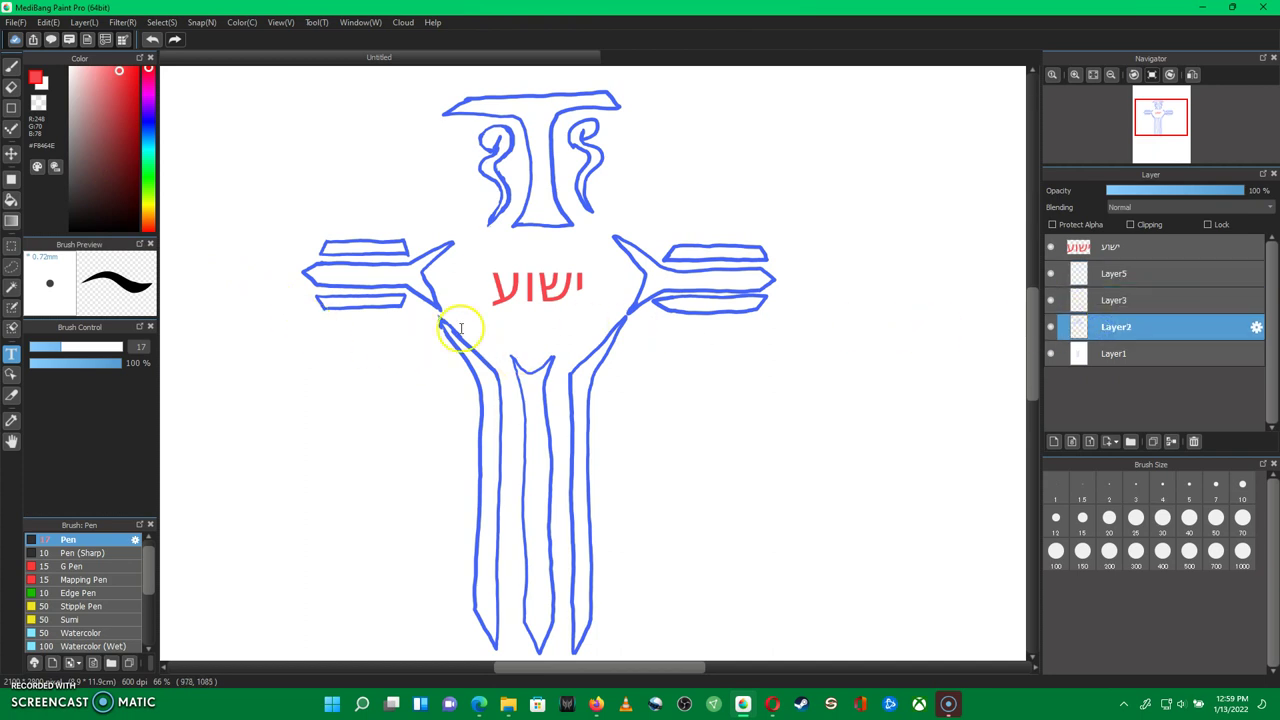
{"action": "left_click_drag", "start_coordinate": [85, 126], "coordinate": [45, 86]}
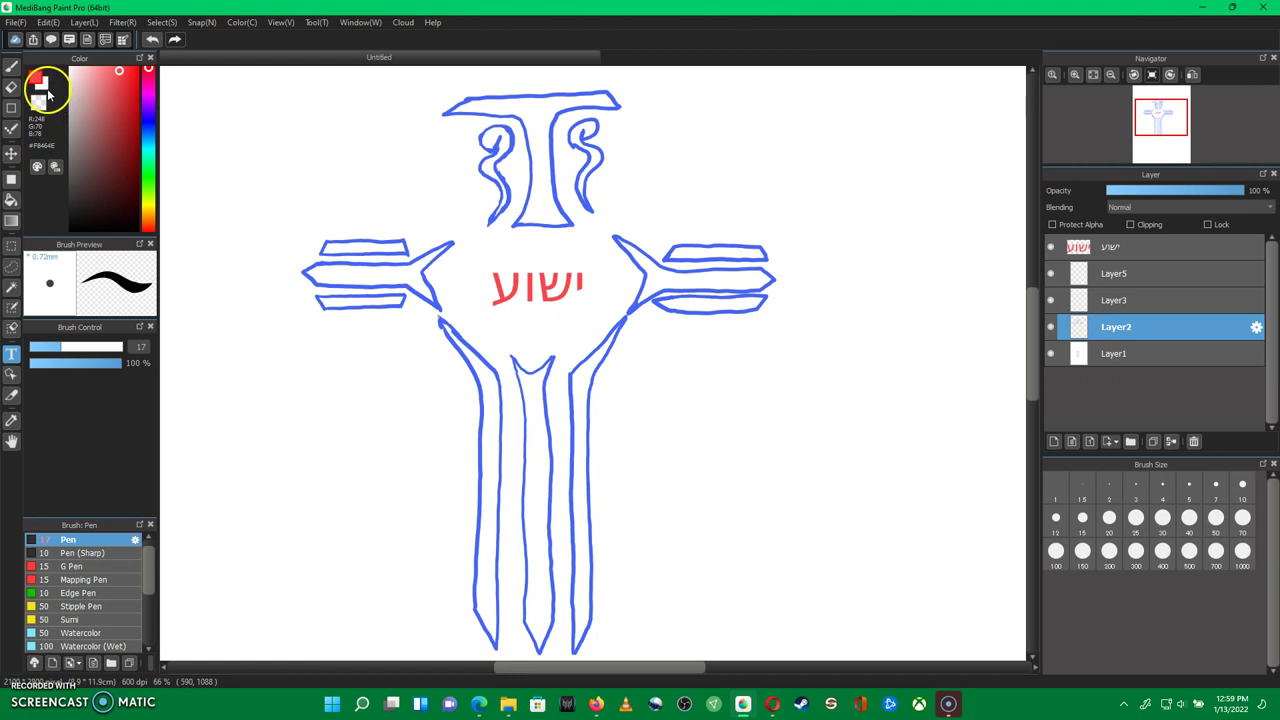
{"action": "left_click_drag", "start_coordinate": [149, 100], "coordinate": [148, 128]}
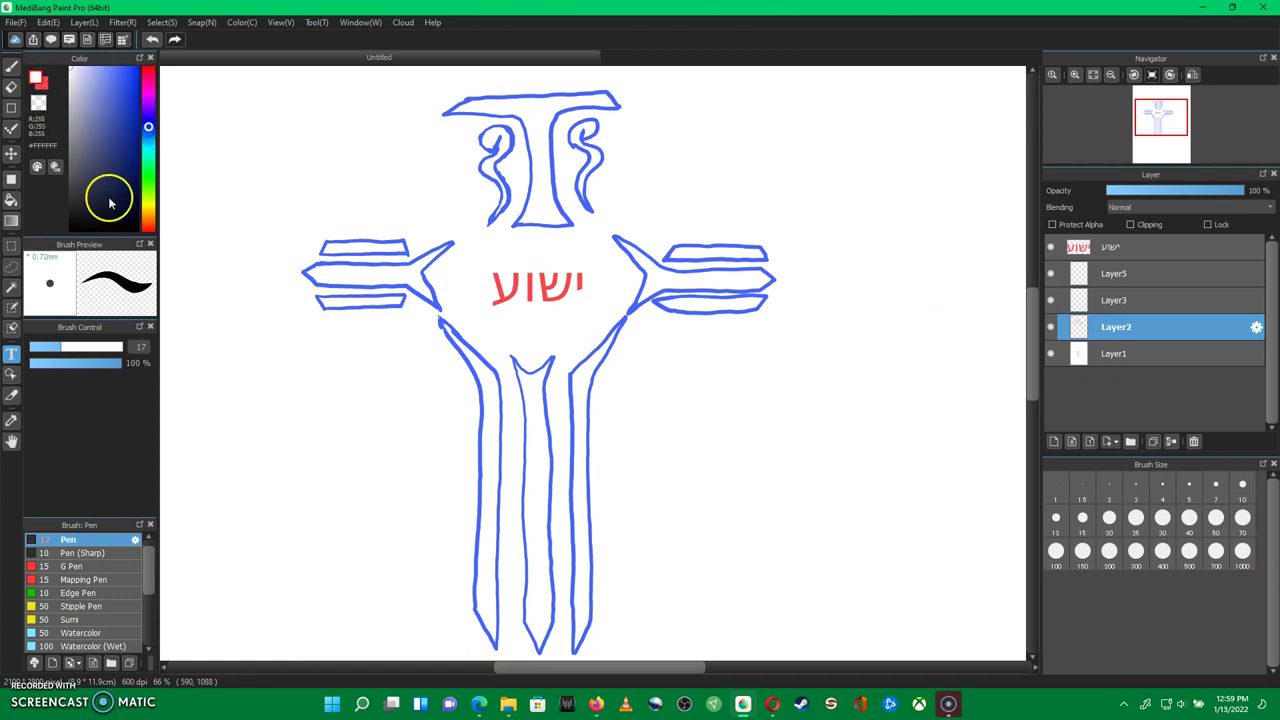
{"action": "left_click", "coordinate": [11, 420]}
{"action": "left_click", "coordinate": [420, 291]}
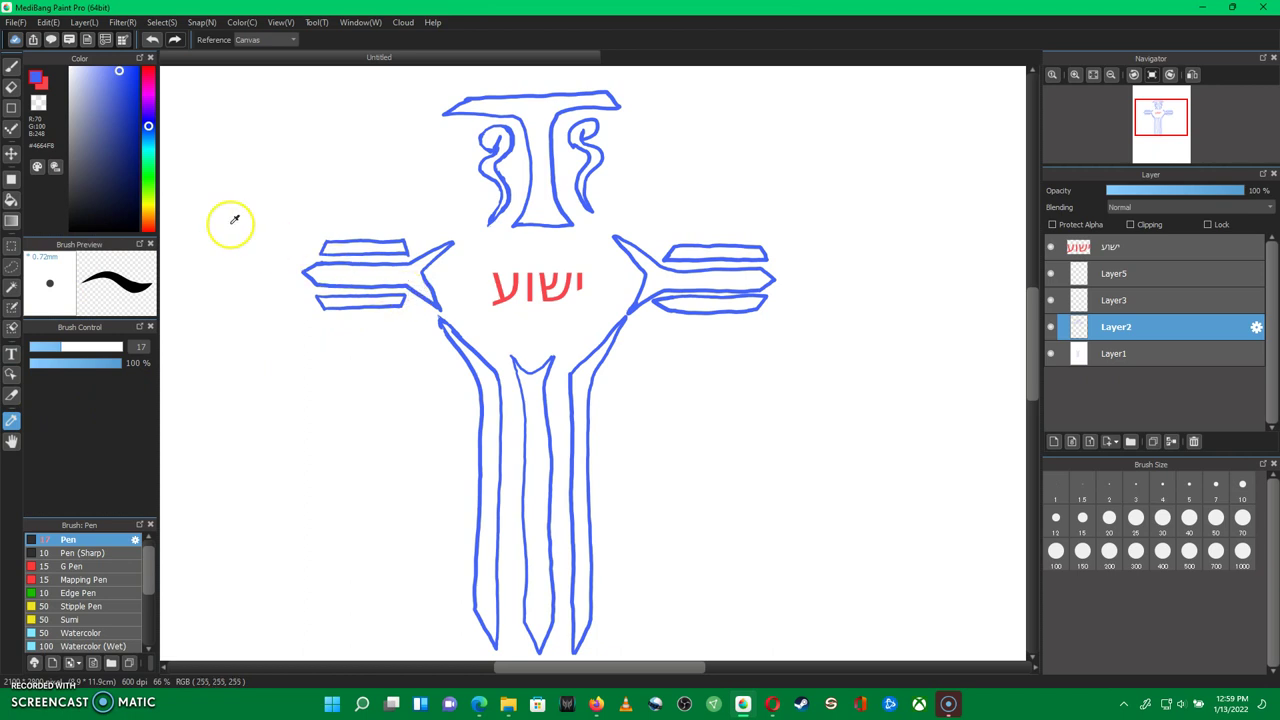
{"action": "left_click", "coordinate": [12, 199]}
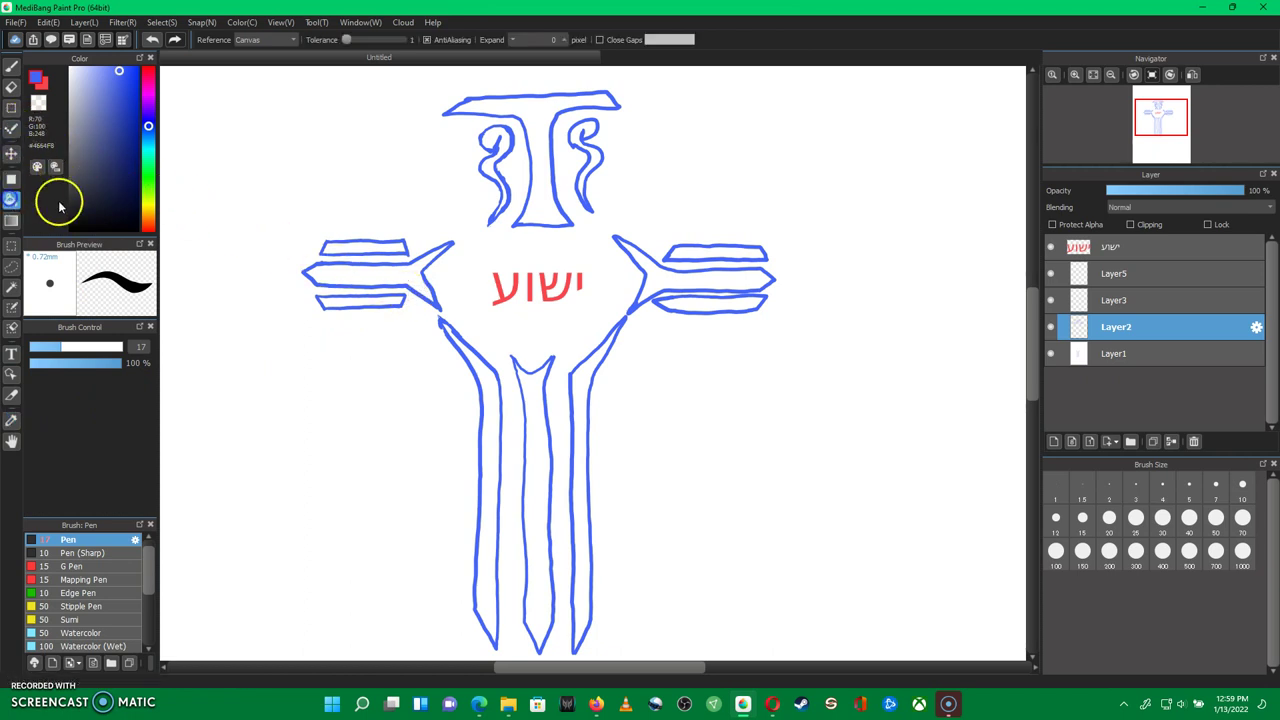
Try filling the T-shaped top of the cross with blue on Layer2, Layer3, Layer5 and Layer1, undoing each fill
{"action": "left_click", "coordinate": [546, 182]}
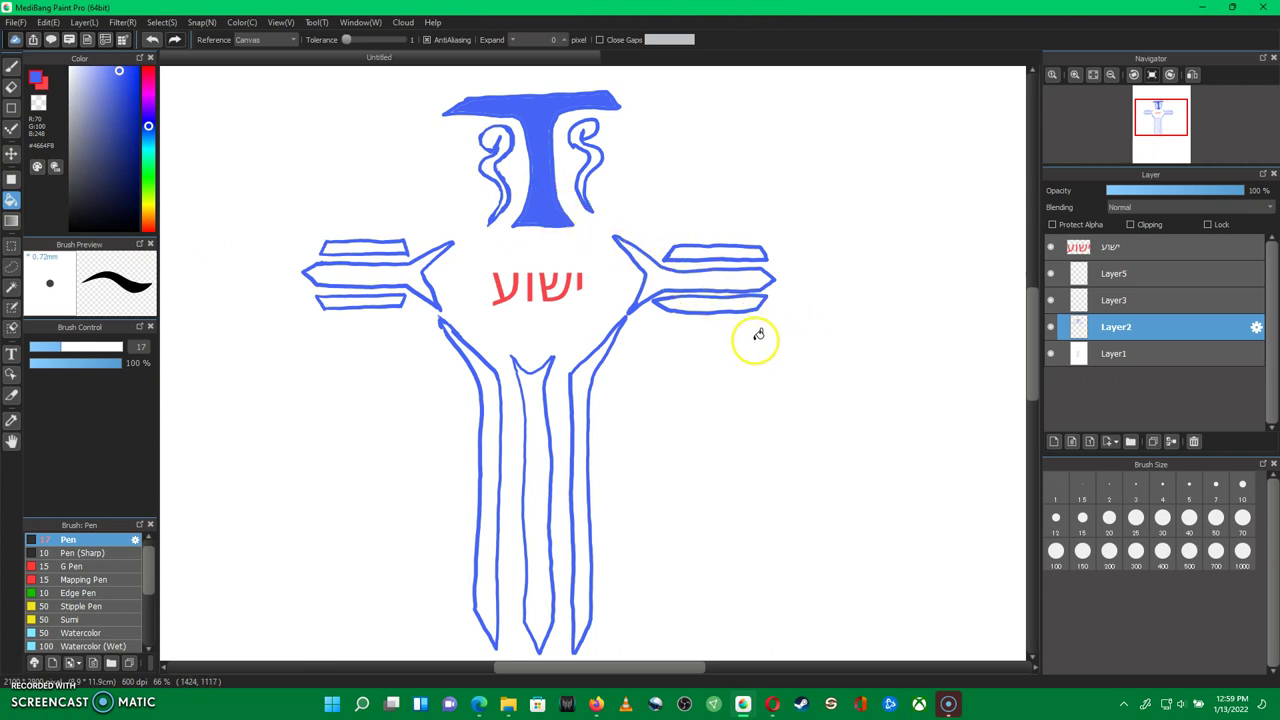
{"action": "key", "text": "ctrl+z"}
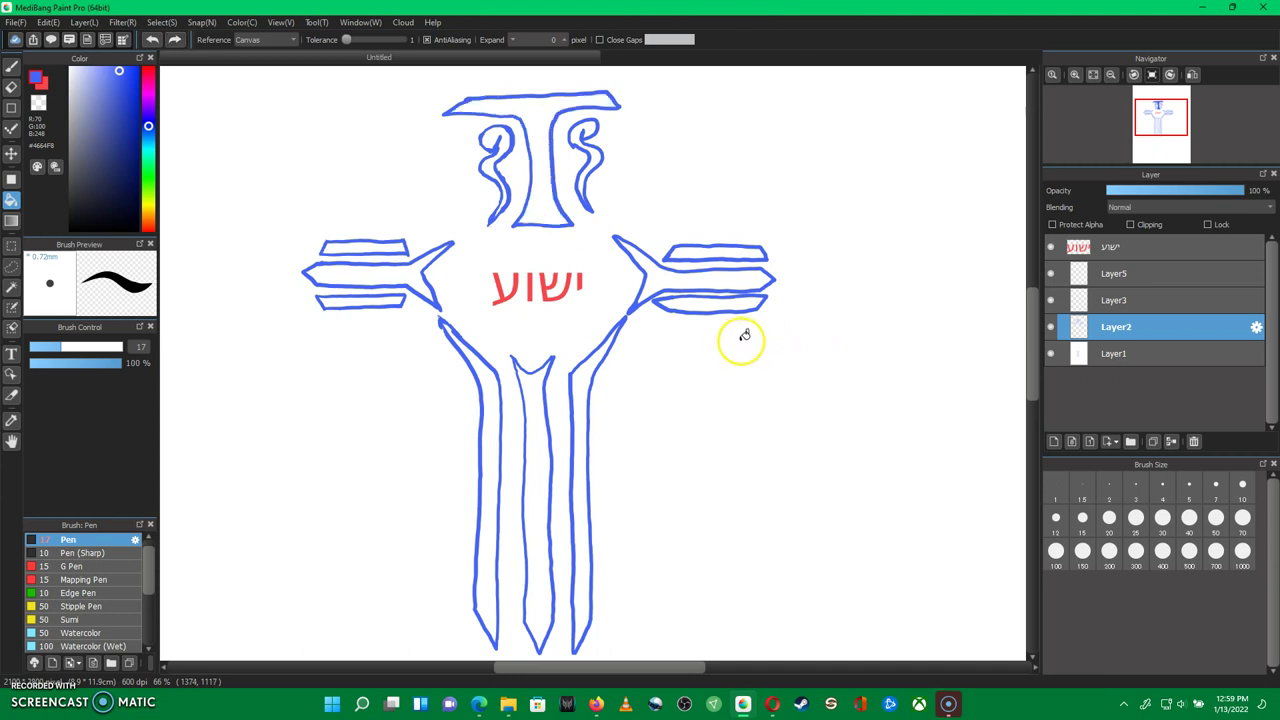
{"action": "left_click", "coordinate": [1116, 300]}
{"action": "left_click", "coordinate": [533, 183]}
{"action": "key", "text": "ctrl+z"}
{"action": "left_click", "coordinate": [1090, 280]}
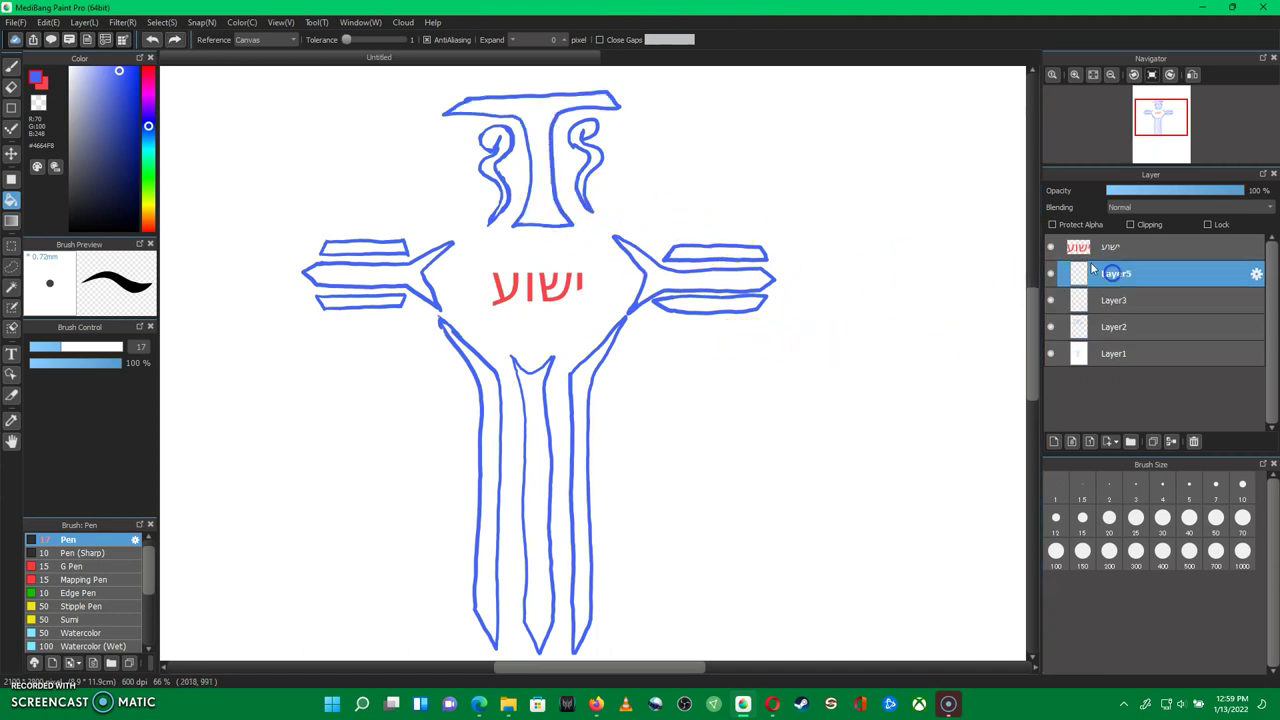
{"action": "left_click", "coordinate": [531, 184]}
{"action": "key", "text": "ctrl+z"}
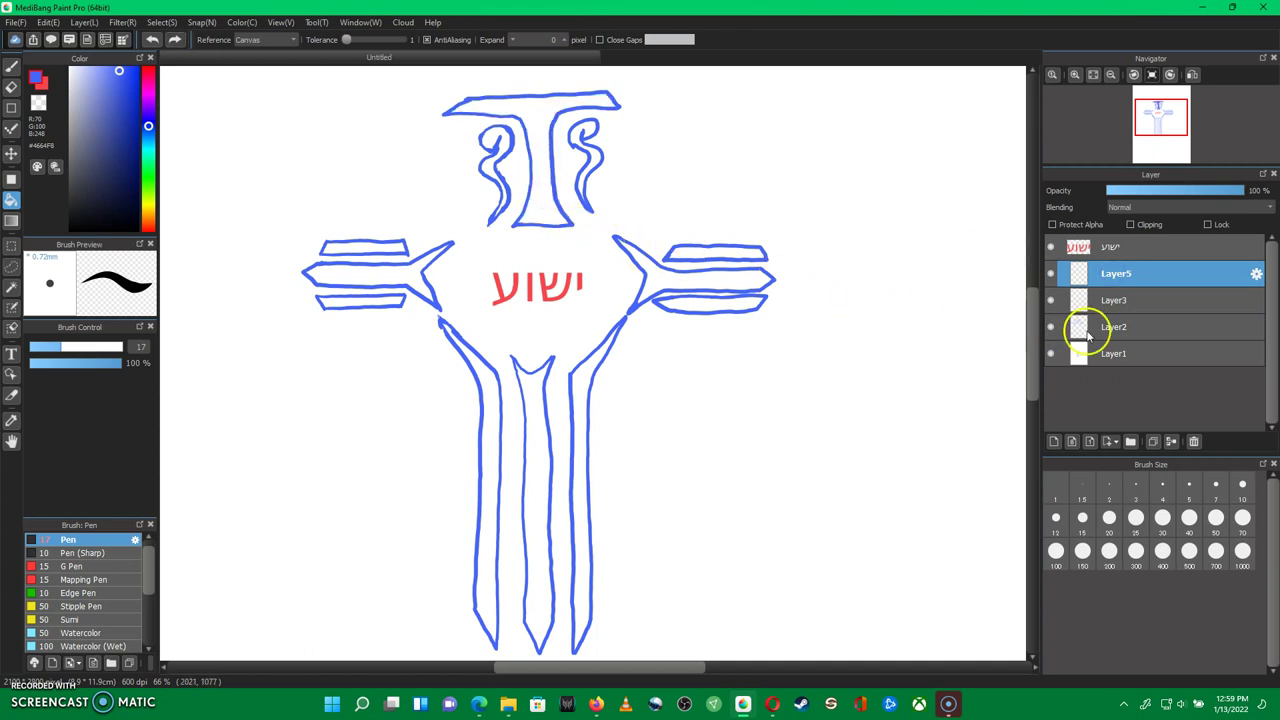
{"action": "left_click", "coordinate": [1100, 352]}
{"action": "left_click", "coordinate": [543, 177]}
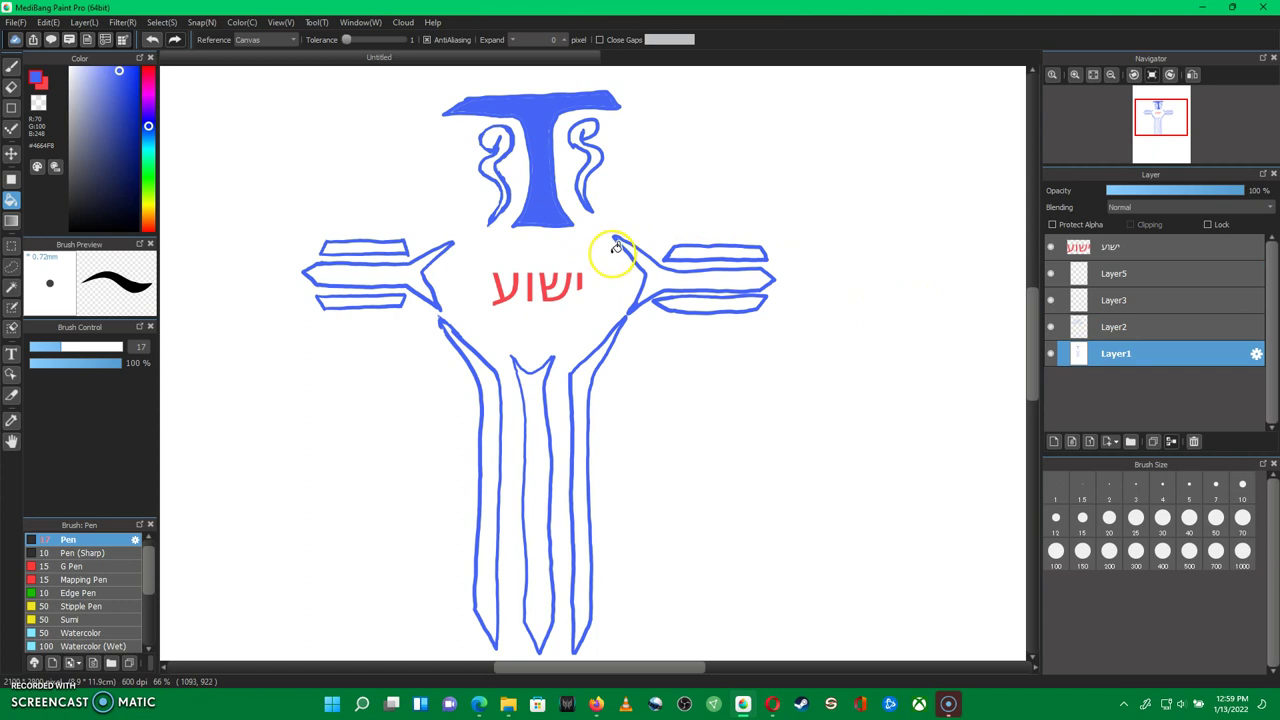
{"action": "key", "text": "ctrl+z"}
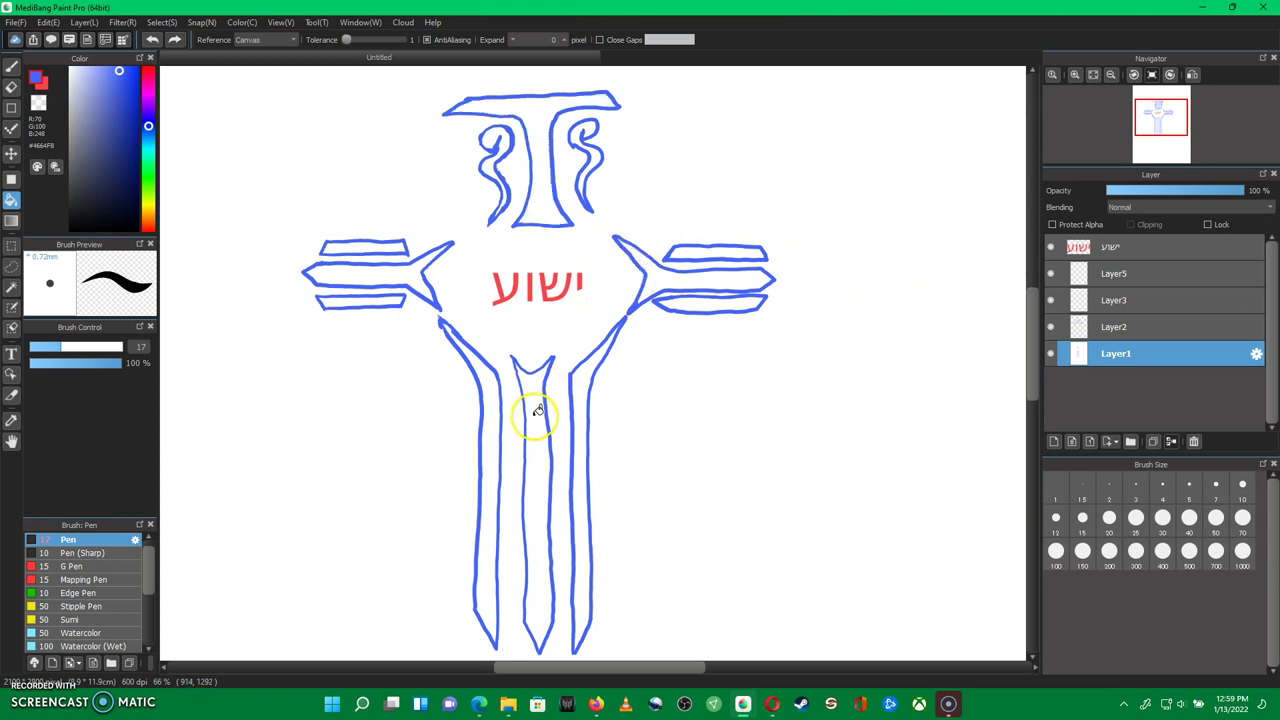
Add a new layer above Layer3 and fill the T-shaped top and the right arm's middle bar with blue on it
{"action": "left_click", "coordinate": [1110, 300]}
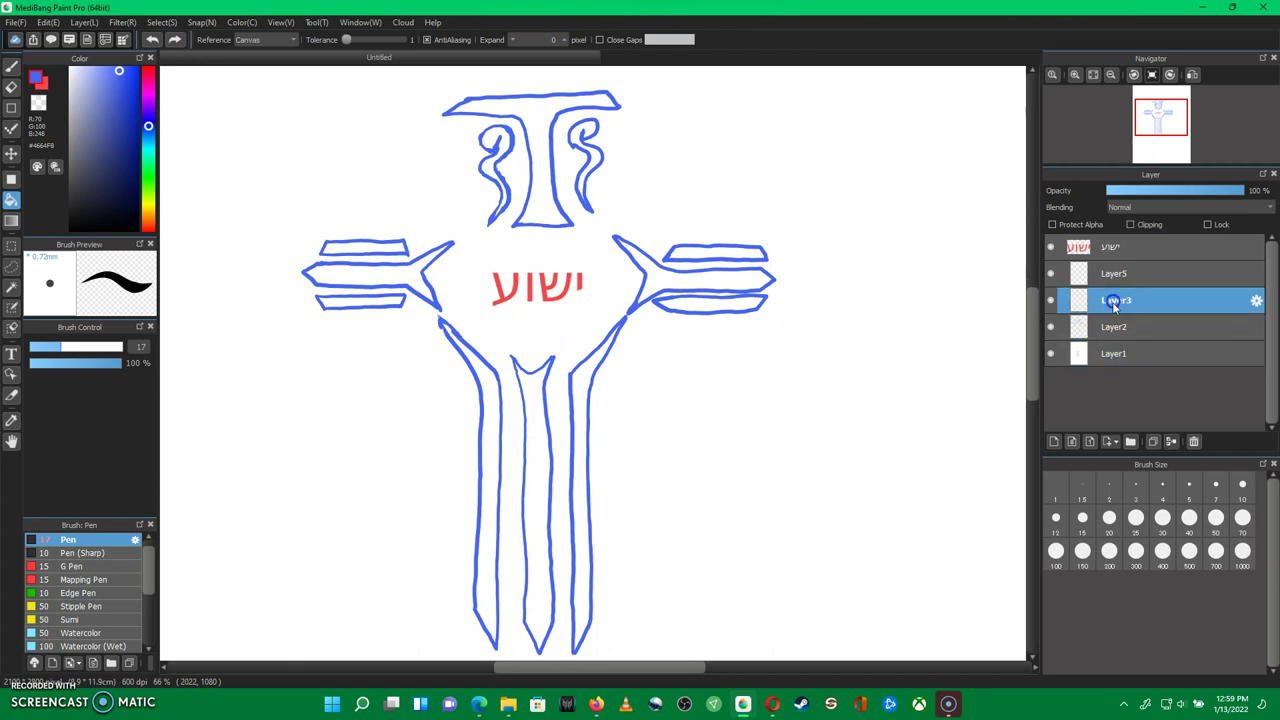
{"action": "left_click", "coordinate": [1055, 441]}
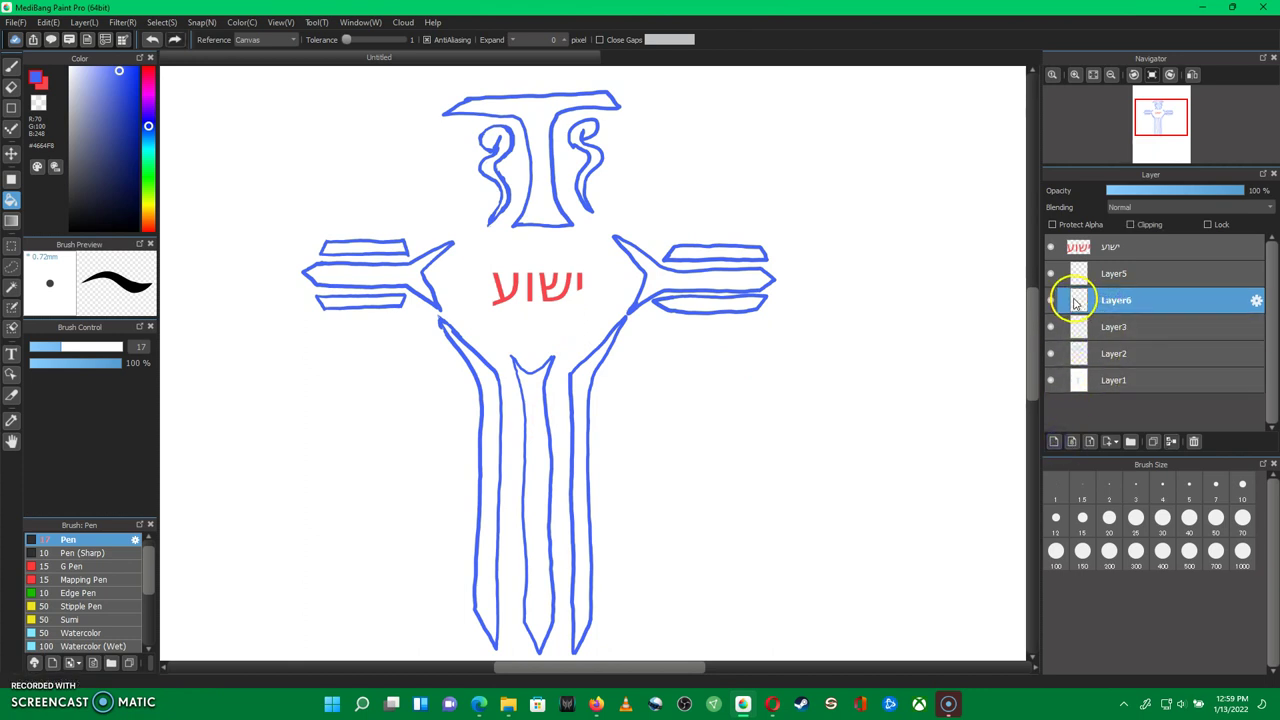
{"action": "left_click", "coordinate": [545, 176]}
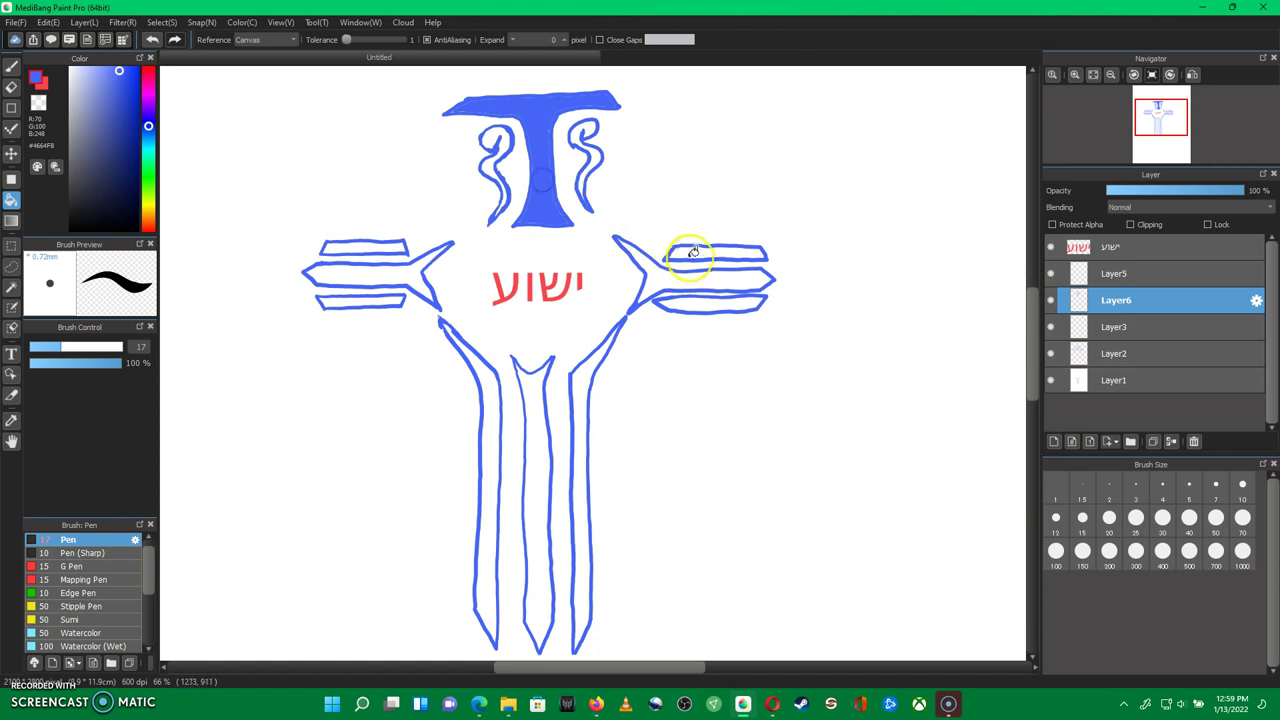
{"action": "left_click", "coordinate": [690, 278]}
Fill the right arm's upper and lower bars and the three vertical posts of the cross with blue
{"action": "left_click", "coordinate": [702, 254]}
{"action": "left_click", "coordinate": [706, 303]}
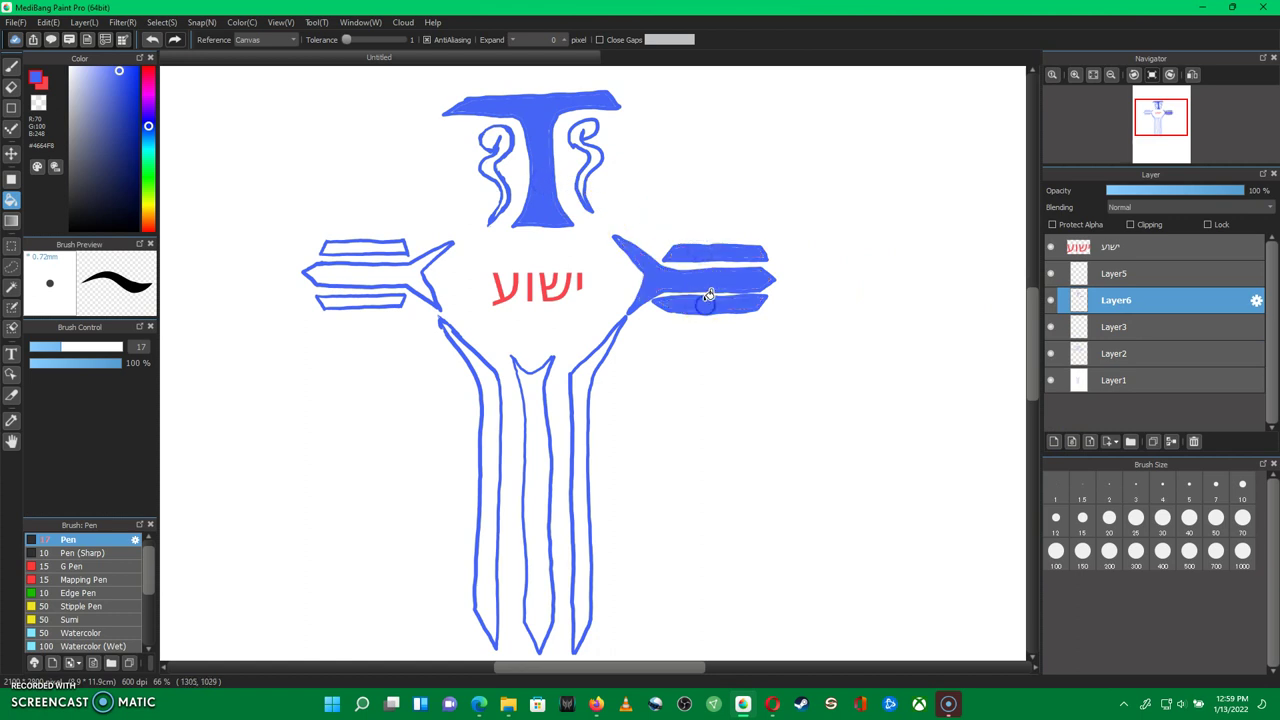
{"action": "left_click", "coordinate": [585, 375]}
{"action": "left_click", "coordinate": [535, 405]}
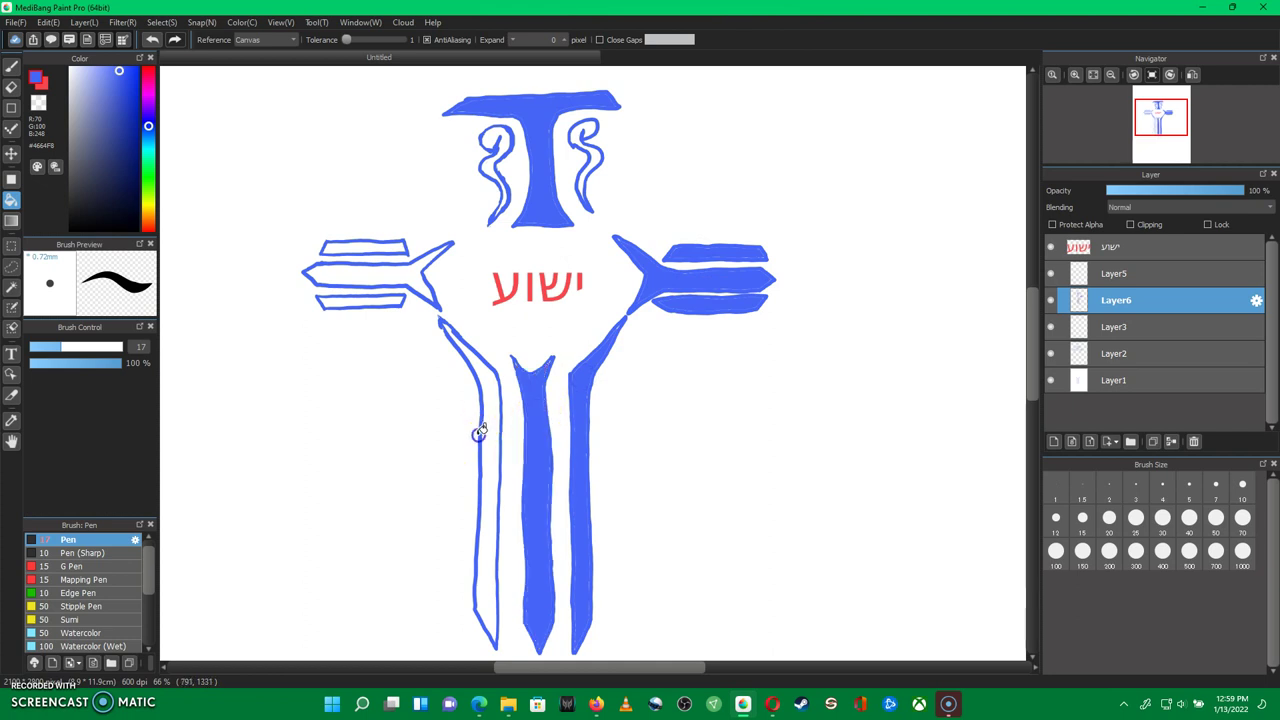
{"action": "left_click", "coordinate": [474, 432]}
{"action": "key", "text": "ctrl+z"}
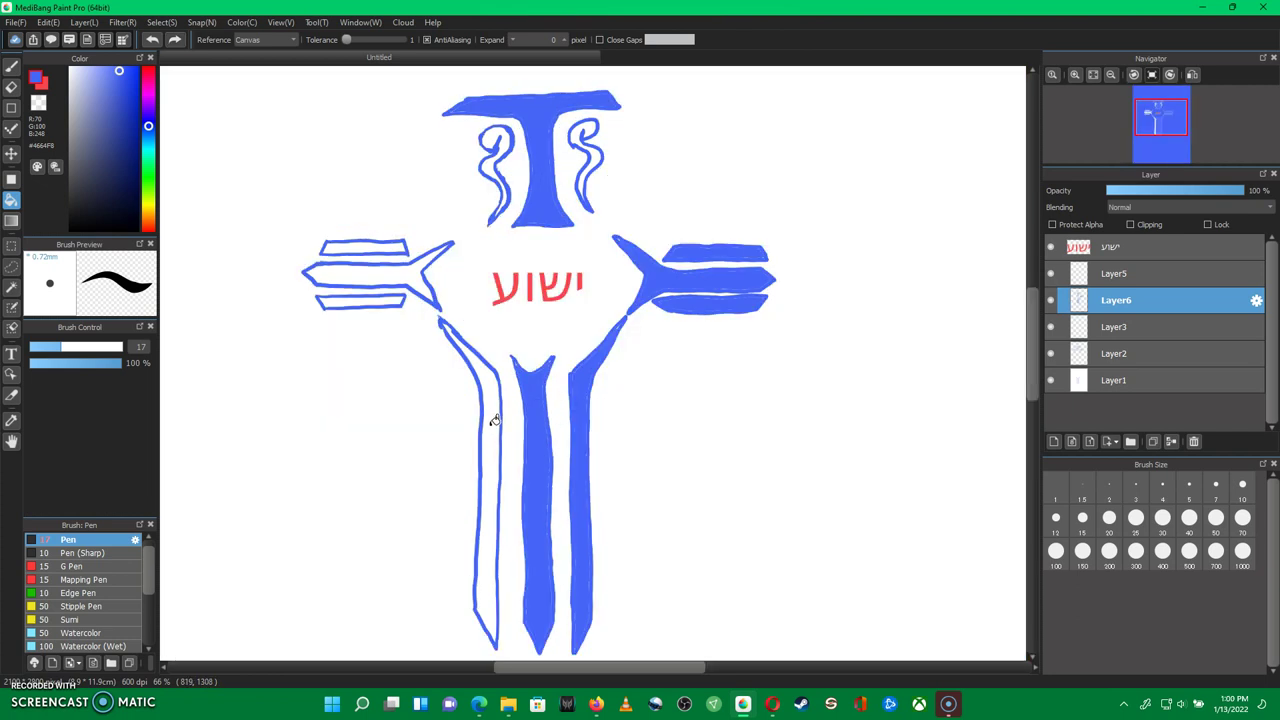
{"action": "left_click", "coordinate": [494, 420]}
Fill the left arm's three bars and the two swirls beside the T-shaped top with blue
{"action": "left_click", "coordinate": [392, 281]}
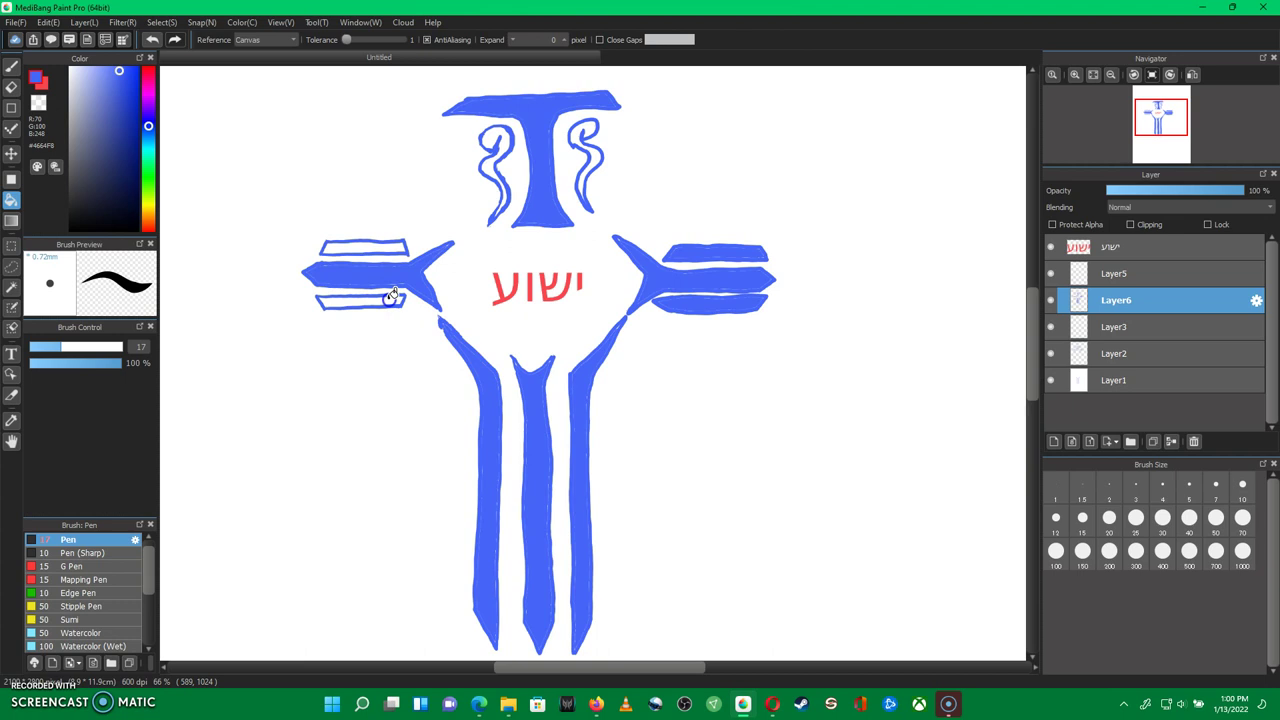
{"action": "left_click", "coordinate": [392, 296]}
{"action": "left_click", "coordinate": [395, 247]}
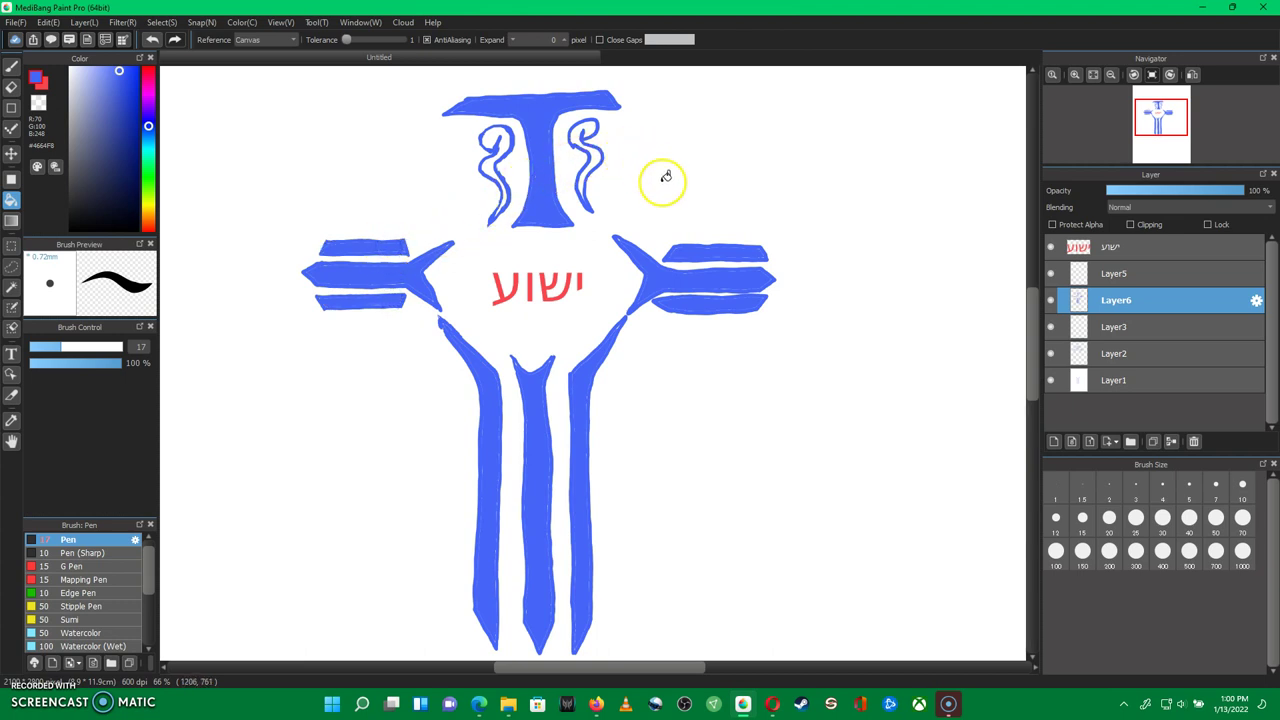
{"action": "left_click", "coordinate": [581, 129]}
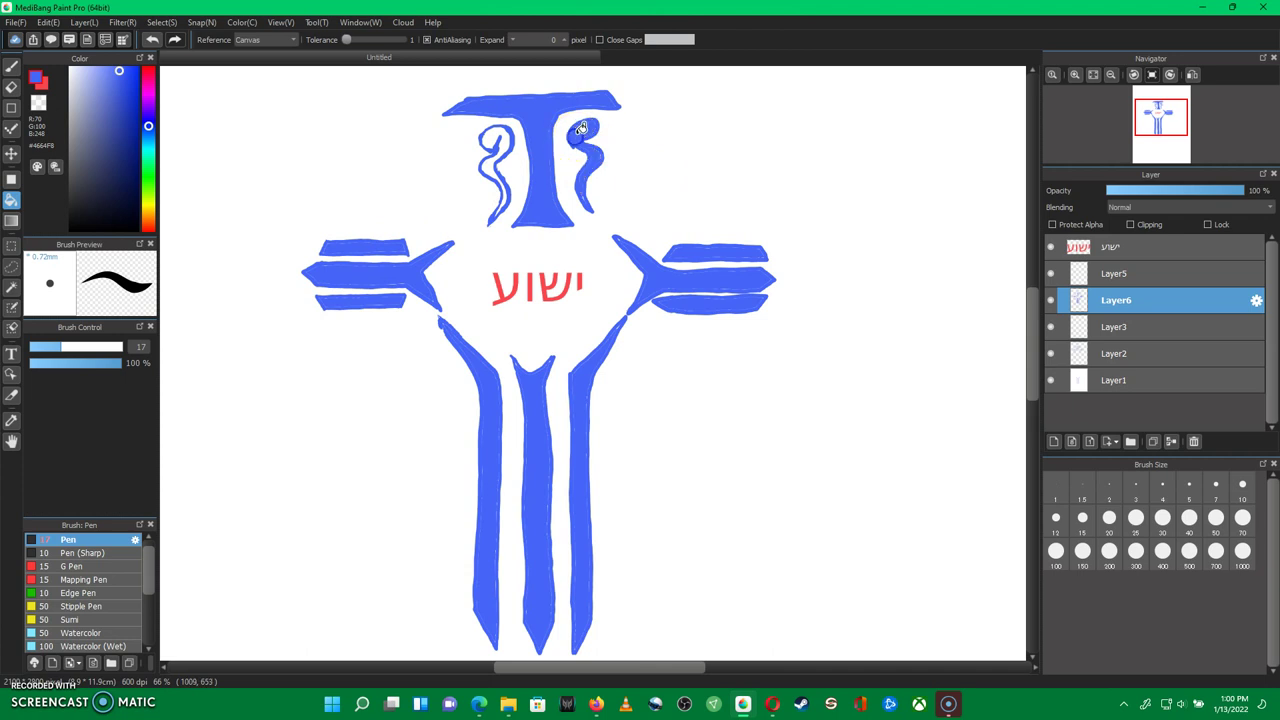
{"action": "left_click", "coordinate": [500, 141]}
{"action": "left_click", "coordinate": [505, 140]}
{"action": "left_click_drag", "start_coordinate": [597, 265], "coordinate": [607, 280]}
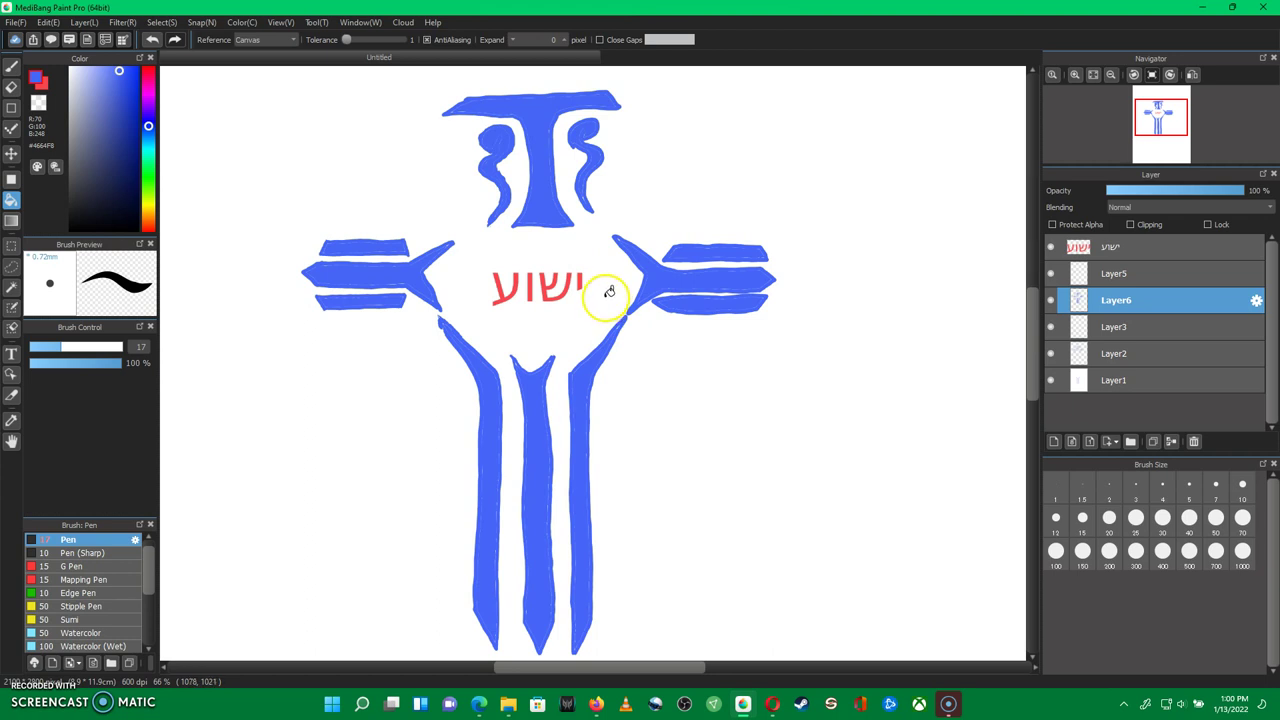
Undo the fills of the swirls, left arm, vertical posts and right arm's outer bars
{"action": "key", "text": "ctrl+z"}
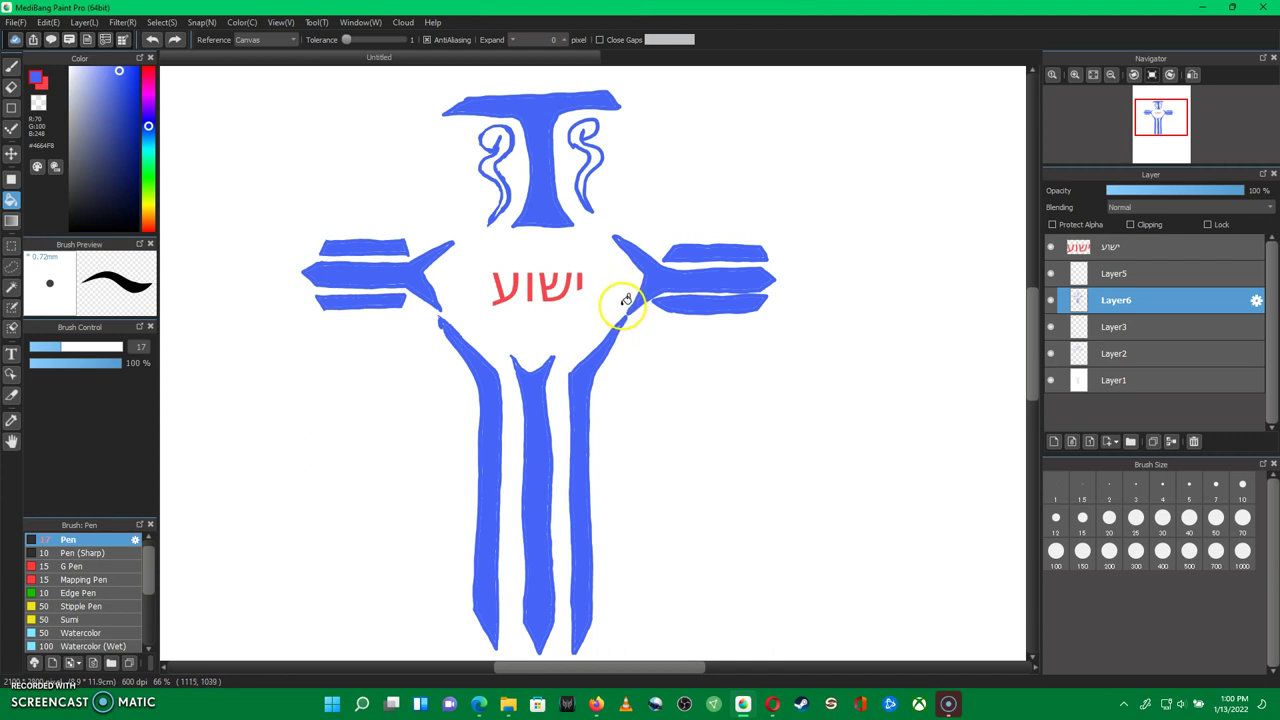
{"action": "key", "text": "ctrl+z"}
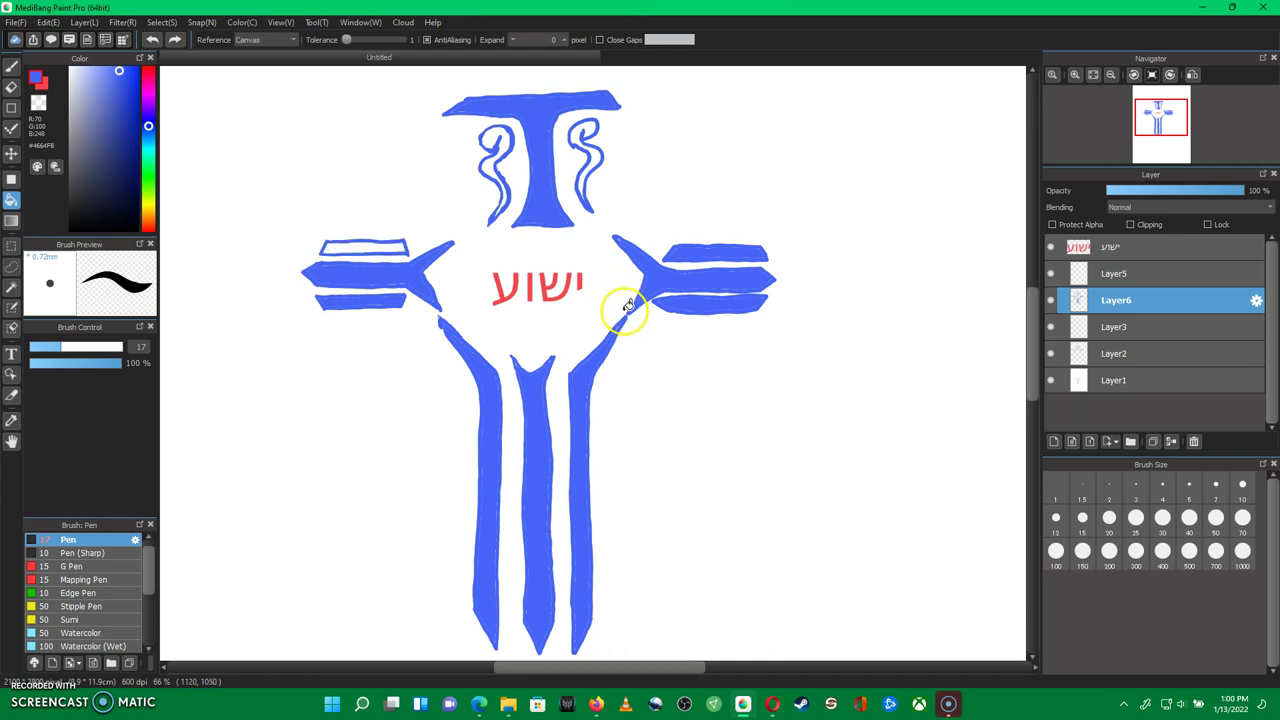
{"action": "key", "text": "ctrl+z"}
{"action": "key", "text": "ctrl+z"}
{"action": "key", "text": "ctrl+z"}
{"action": "key", "text": "ctrl+z"}
{"action": "key", "text": "ctrl+z"}
{"action": "key", "text": "ctrl+z"}
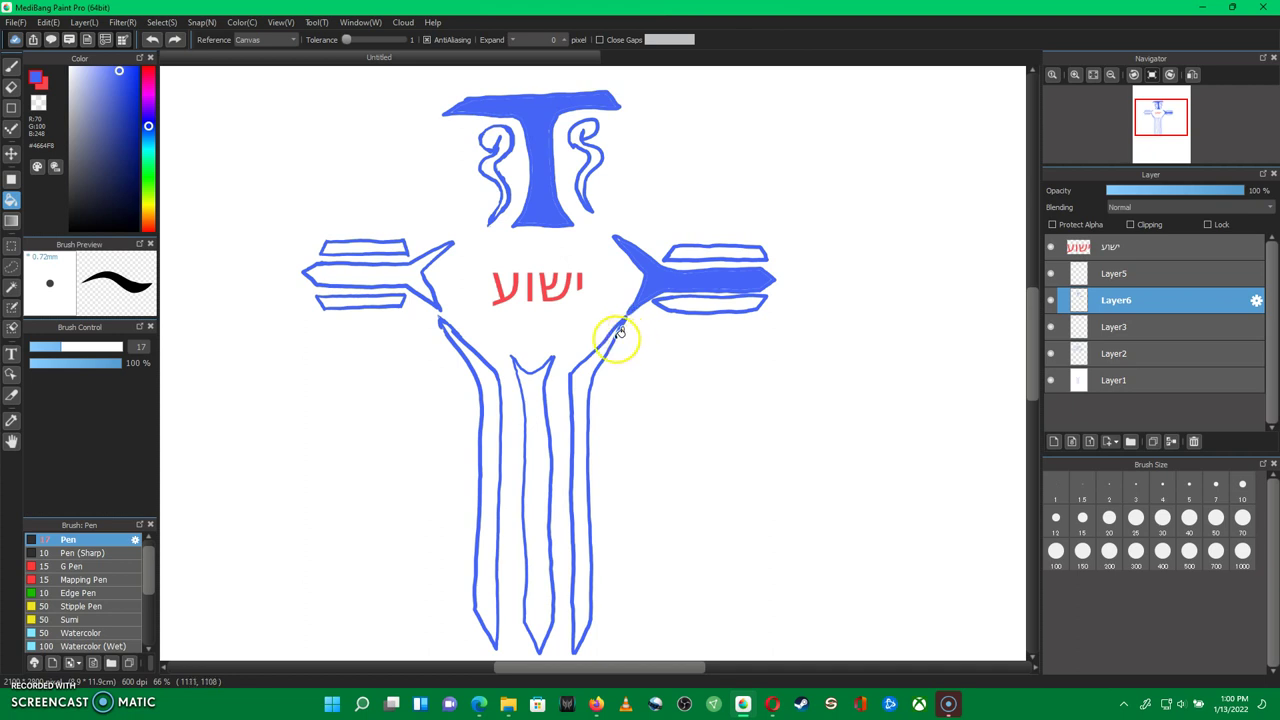
Fill the cross's three vertical posts and the left arm's middle bar with blue
{"action": "left_click", "coordinate": [541, 408]}
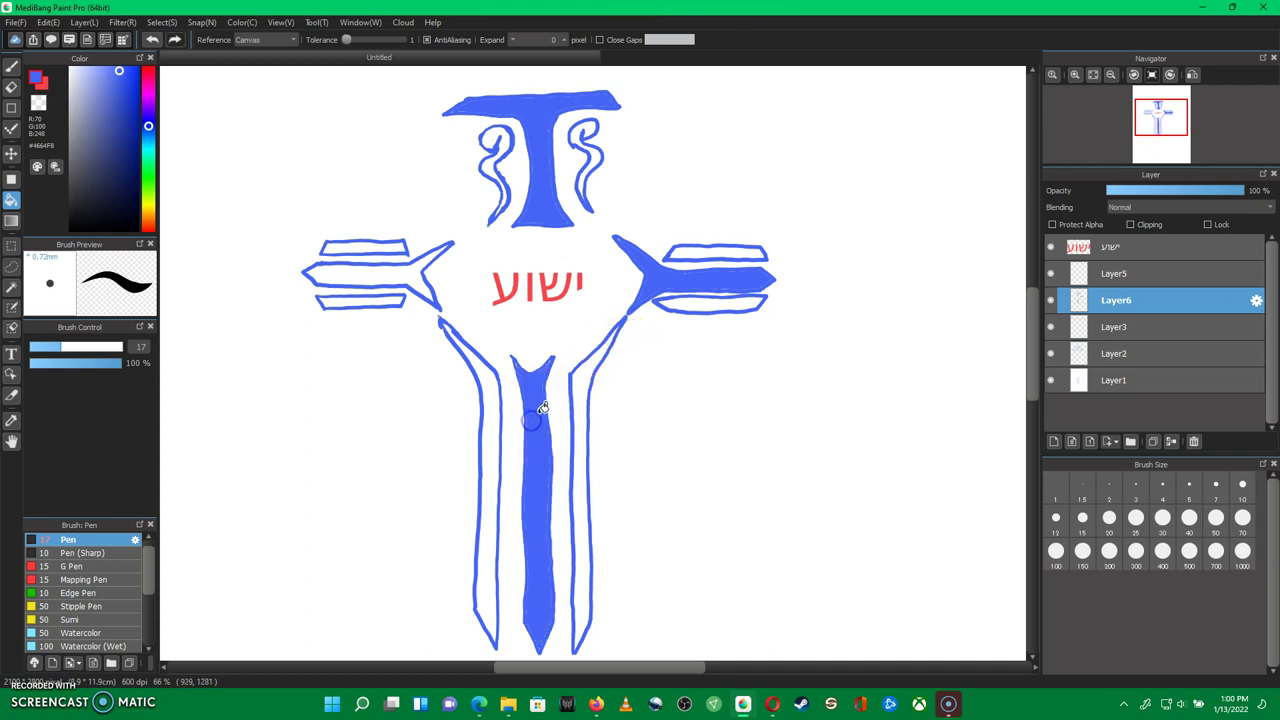
{"action": "left_click", "coordinate": [496, 433]}
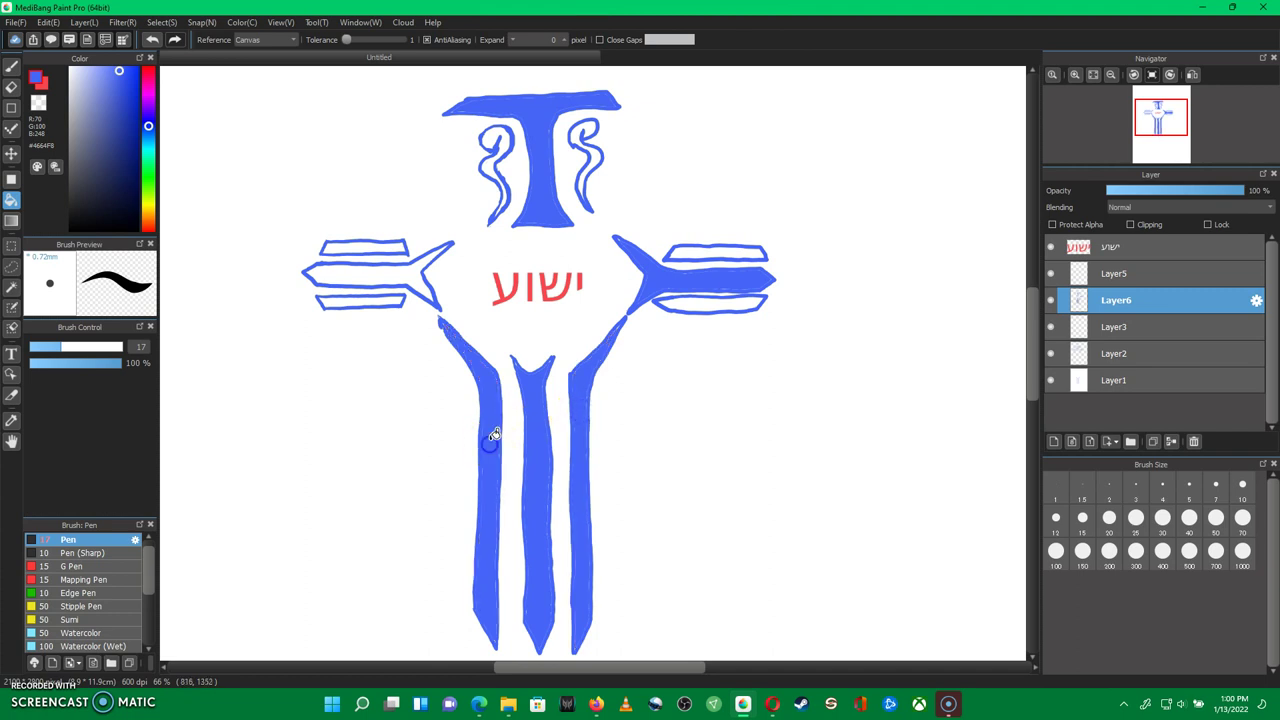
{"action": "left_click", "coordinate": [422, 272]}
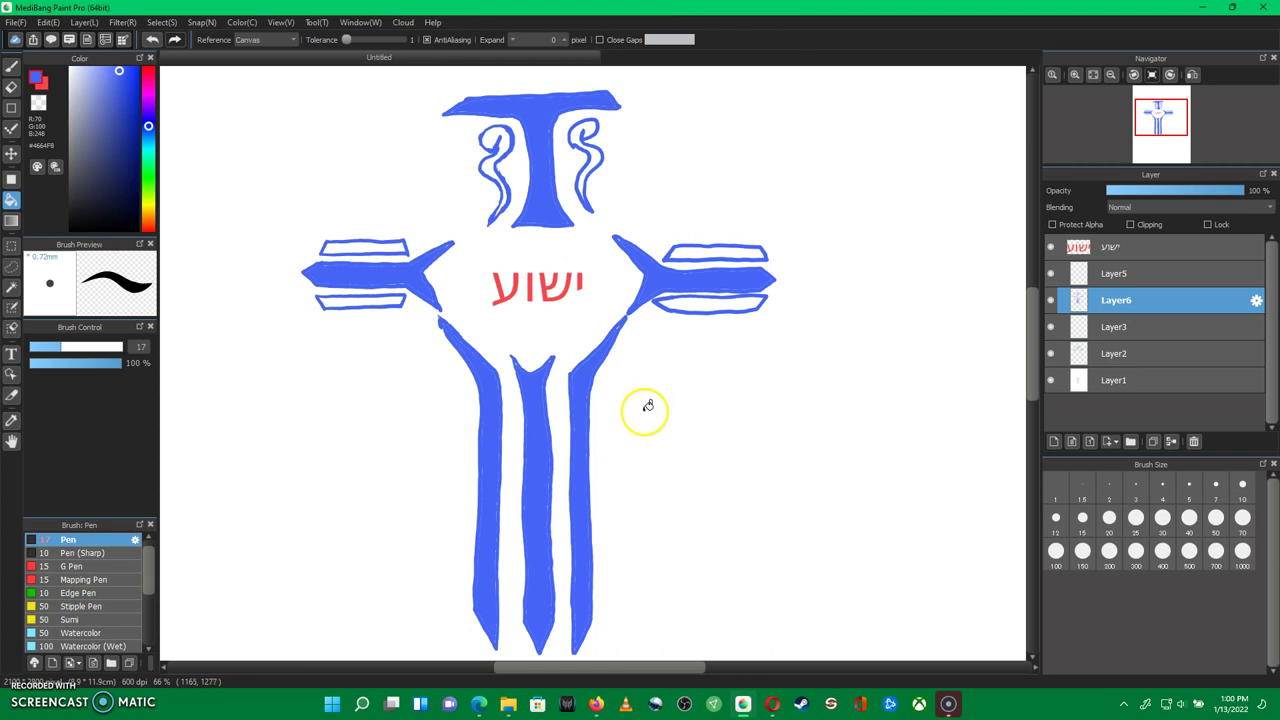
Fill the upper and lower bars of the right and left arms with blue
{"action": "left_click", "coordinate": [705, 303]}
{"action": "left_click", "coordinate": [713, 253]}
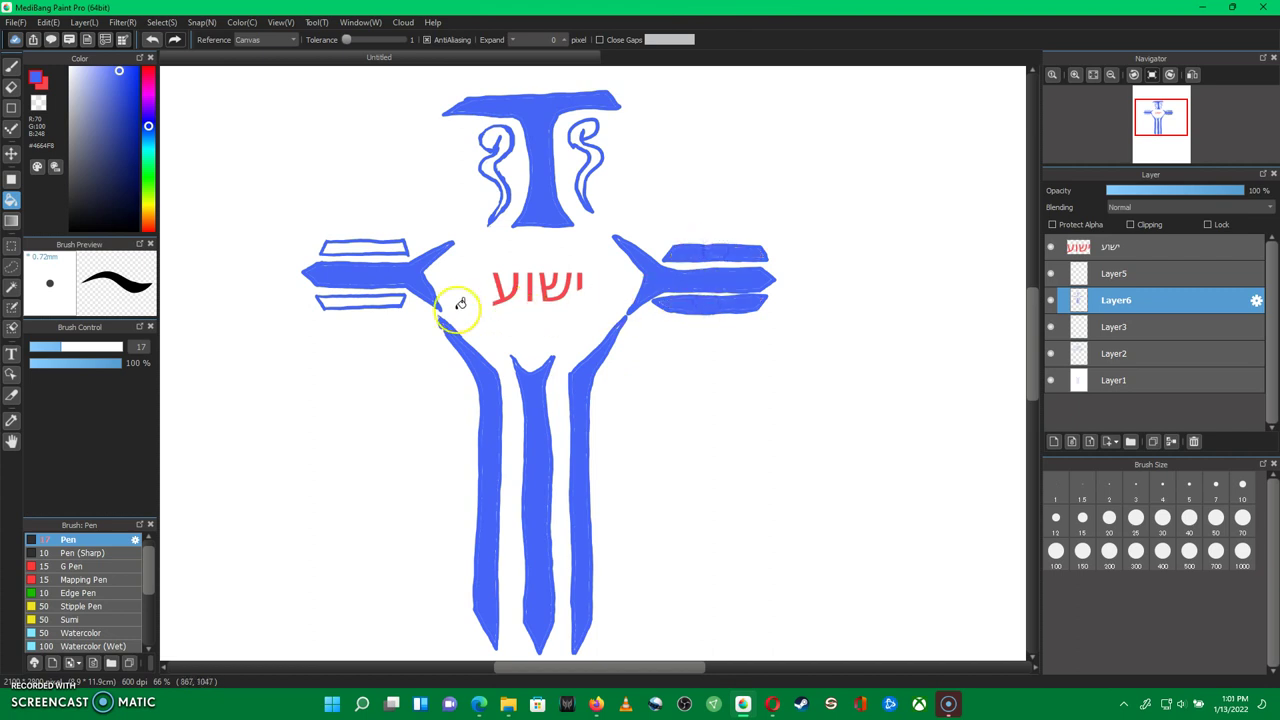
{"action": "left_click", "coordinate": [370, 300]}
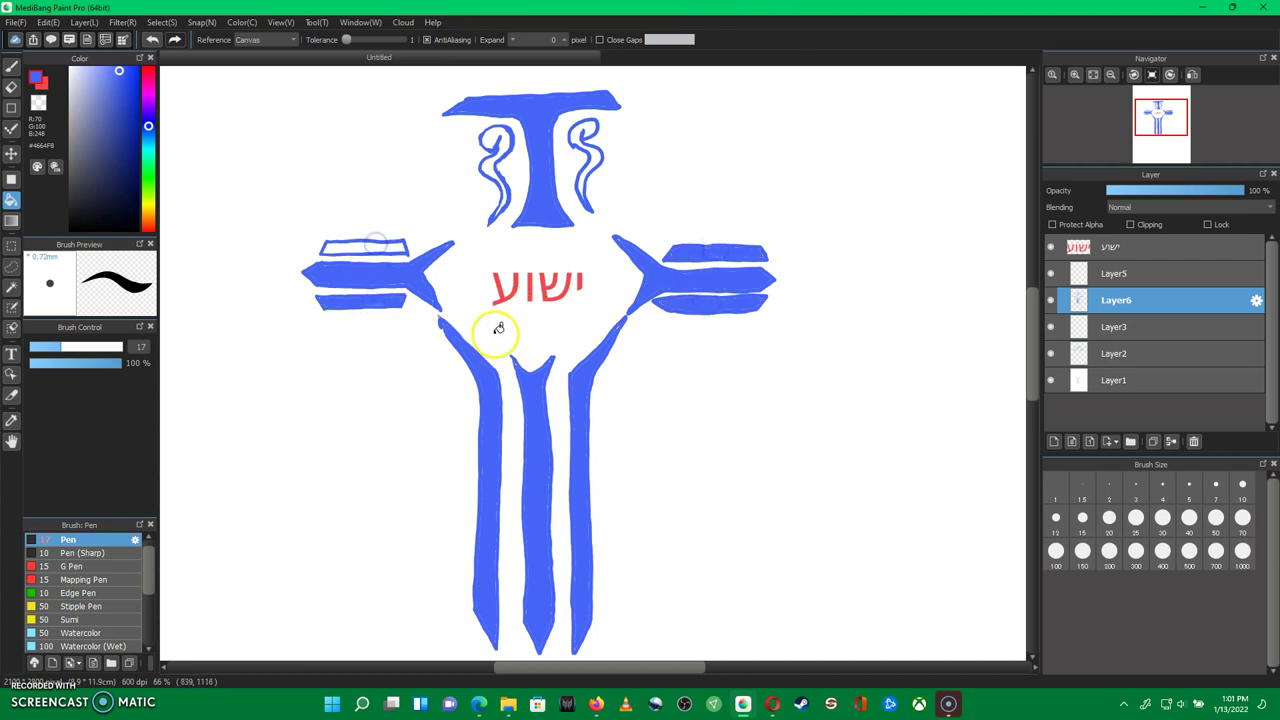
{"action": "left_click", "coordinate": [372, 245]}
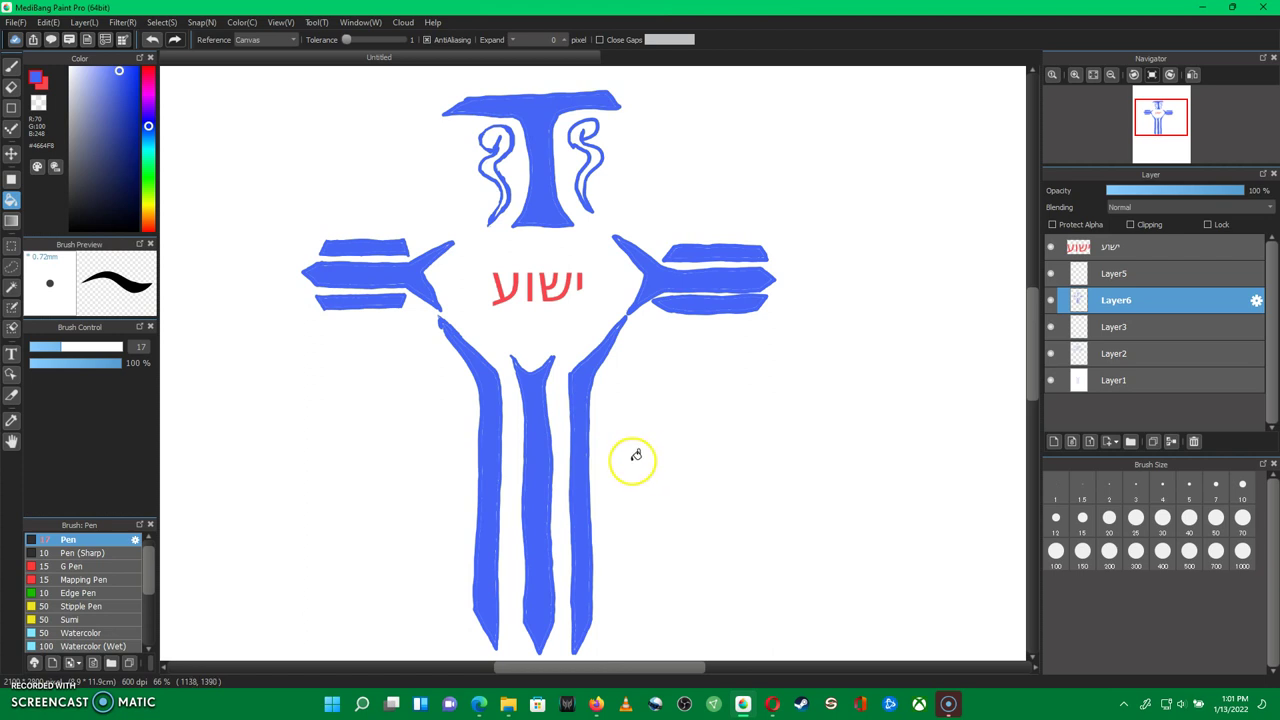
Try filling the two swirls beside the T-shaped top with blue twice, undoing the fills each time
{"action": "left_click_drag", "start_coordinate": [600, 134], "coordinate": [586, 160]}
{"action": "mouse_move", "coordinate": [498, 138]}
{"action": "left_mouse_down"}
{"action": "mouse_move", "coordinate": [510, 130]}
{"action": "mouse_move", "coordinate": [500, 190]}
{"action": "left_mouse_up"}
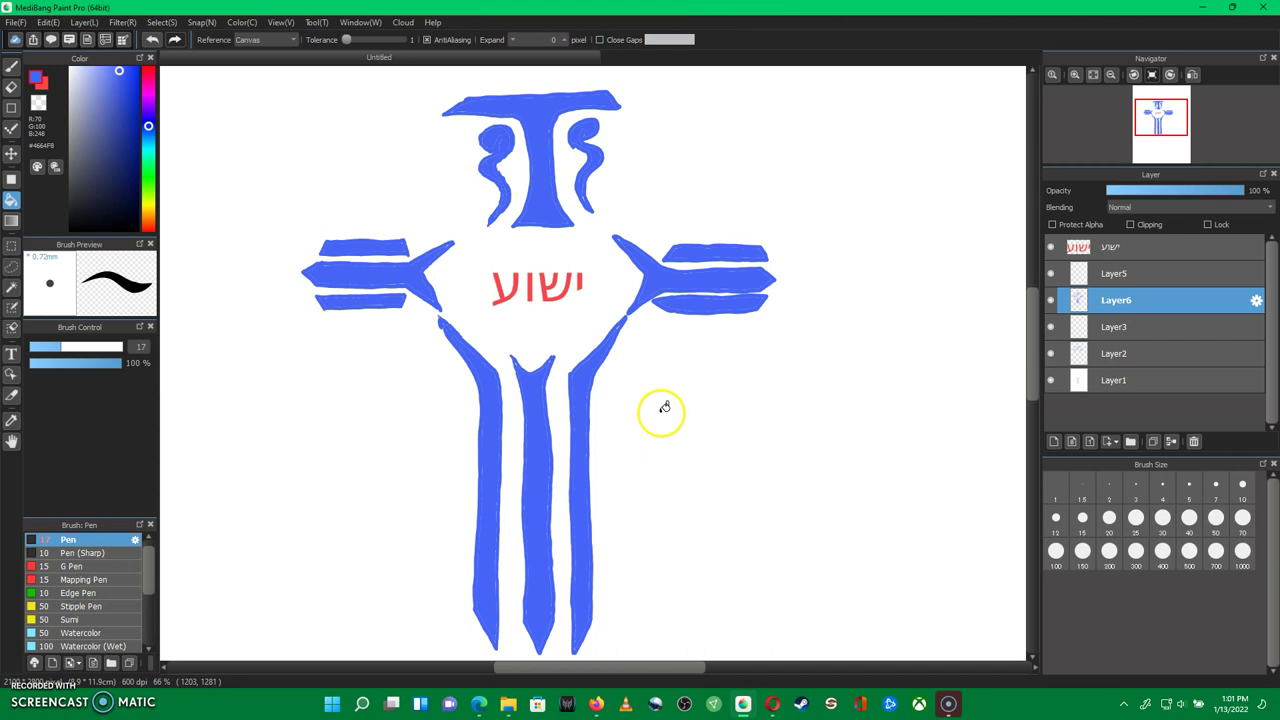
{"action": "key", "text": "ctrl+z"}
{"action": "key", "text": "ctrl+z"}
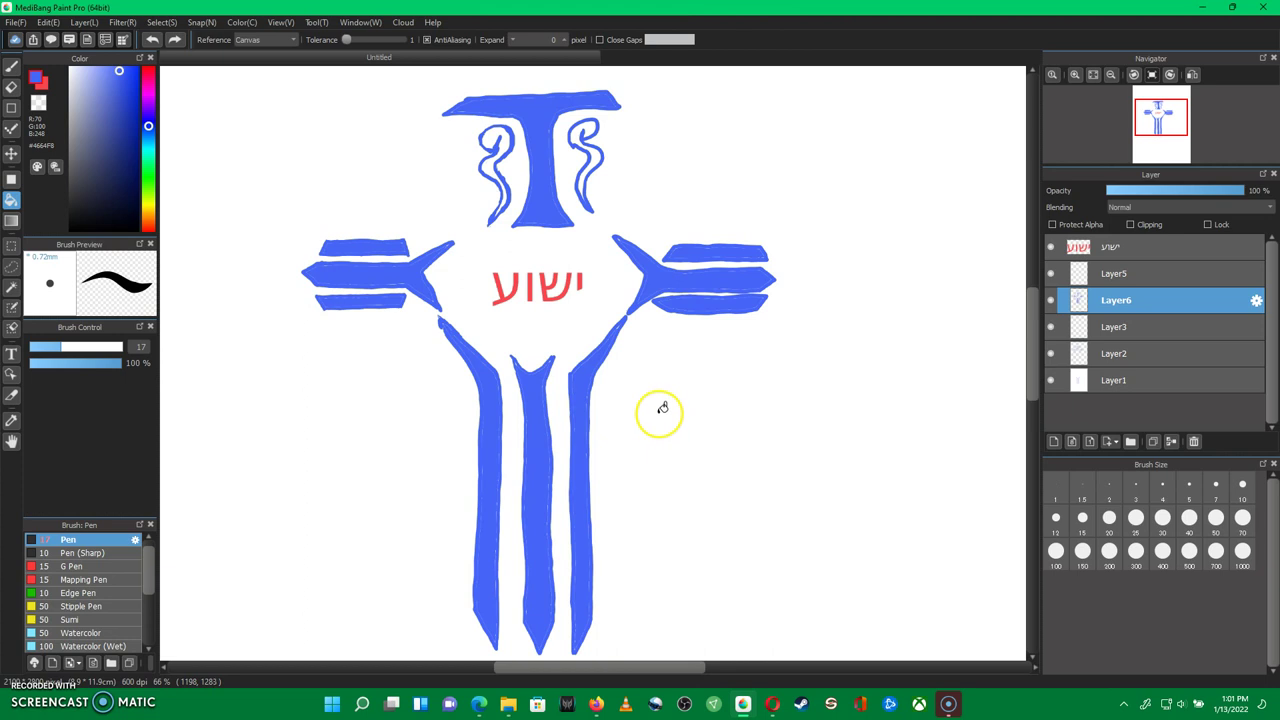
{"action": "left_click", "coordinate": [595, 150]}
{"action": "left_click", "coordinate": [494, 168]}
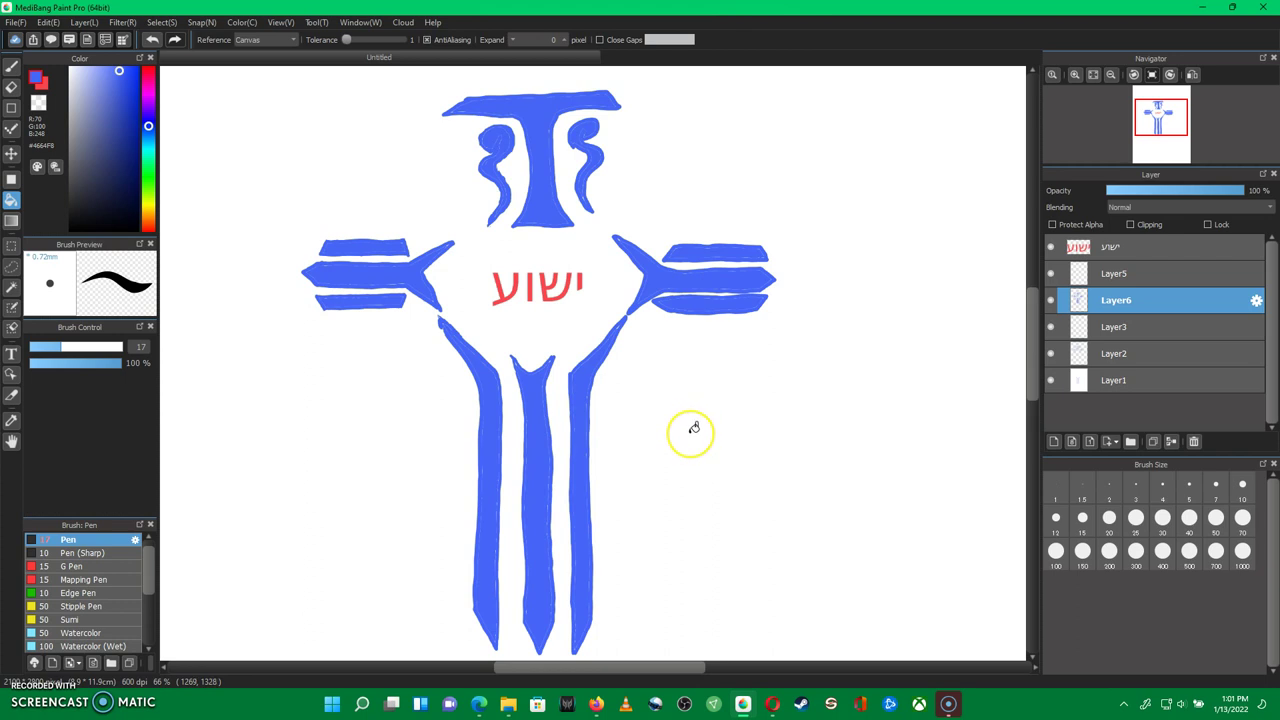
{"action": "key", "text": "ctrl+z"}
{"action": "key", "text": "ctrl+z"}
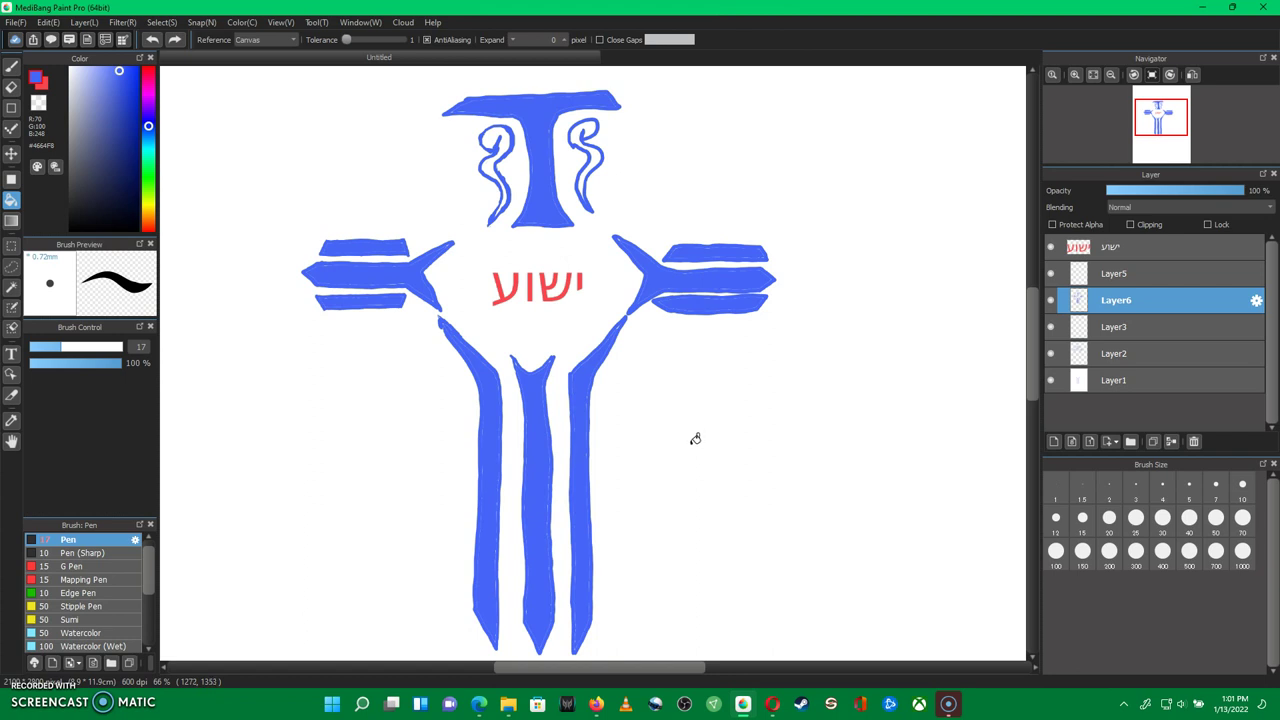
Undo the fills of both arms' outer bars, the left arm's middle bar and the two outer posts
{"action": "key", "text": "ctrl+z"}
{"action": "key", "text": "ctrl+z"}
{"action": "key", "text": "ctrl+z"}
{"action": "key", "text": "ctrl+z"}
{"action": "key", "text": "ctrl+z"}
{"action": "key", "text": "ctrl+z"}
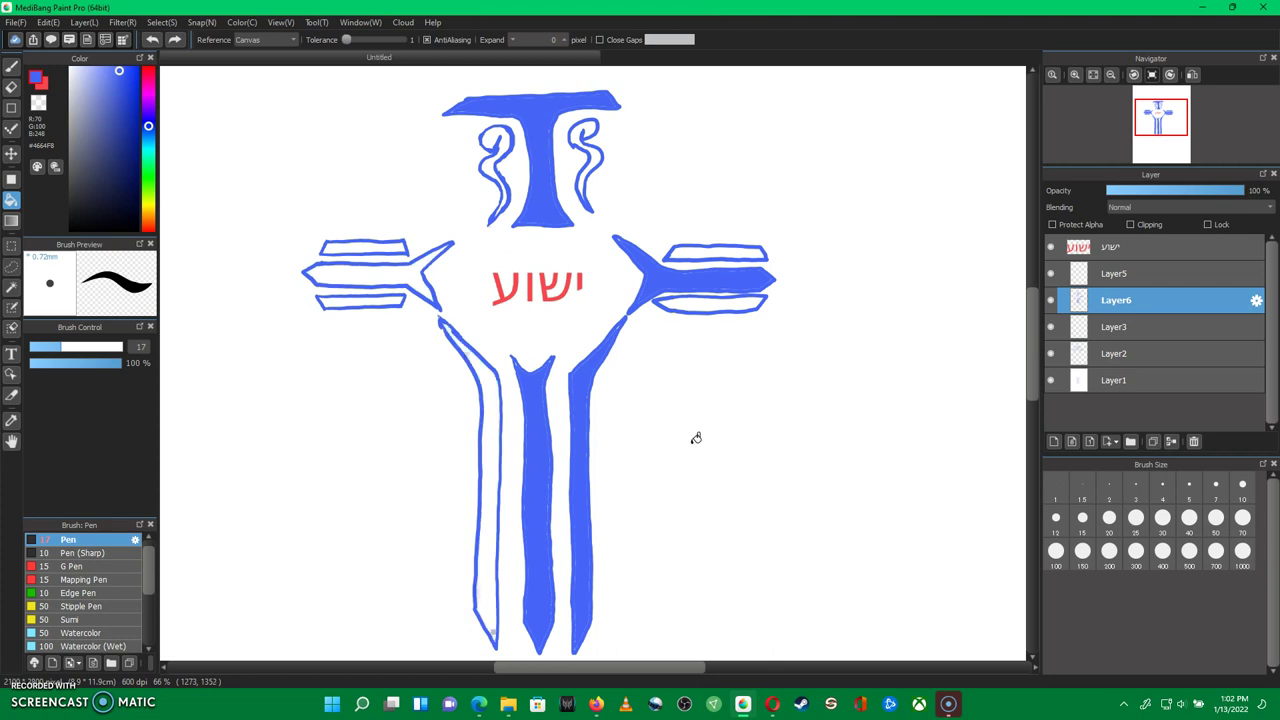
{"action": "key", "text": "ctrl+z"}
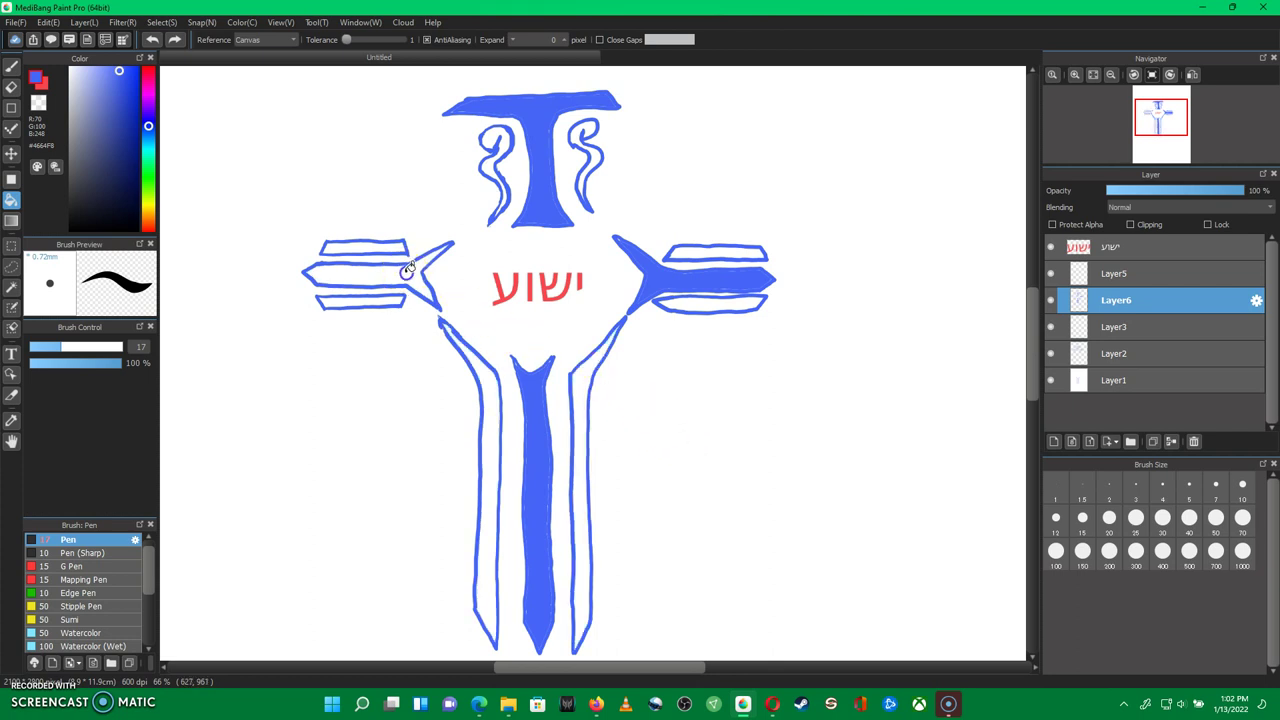
Fill the left arm's middle bar and the two outer vertical posts with blue
{"action": "left_click", "coordinate": [410, 270]}
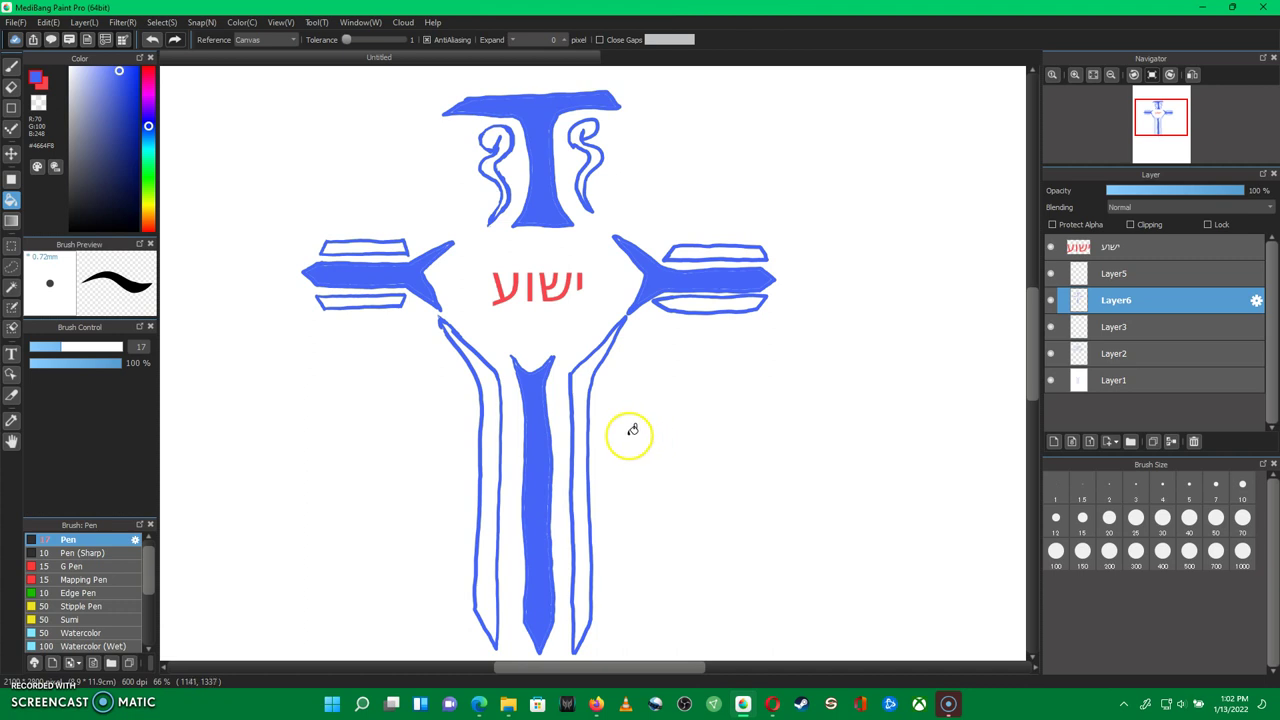
{"action": "left_click", "coordinate": [580, 388]}
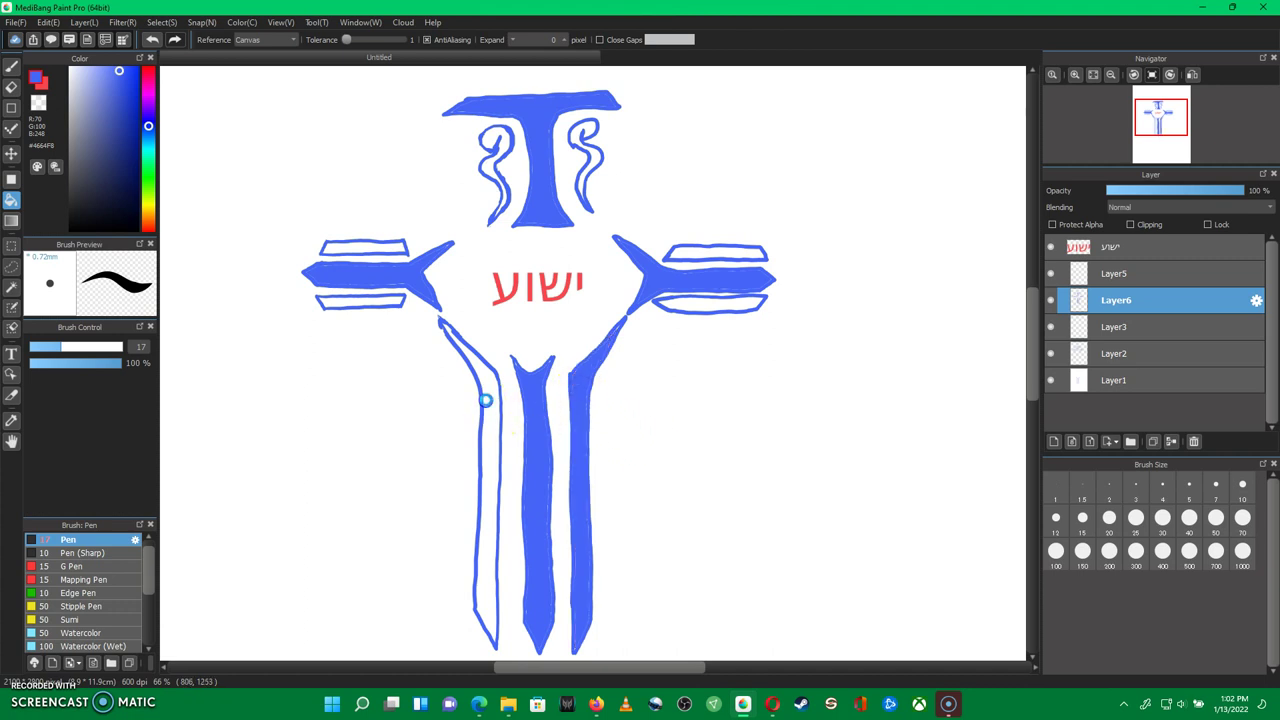
{"action": "left_click", "coordinate": [488, 402]}
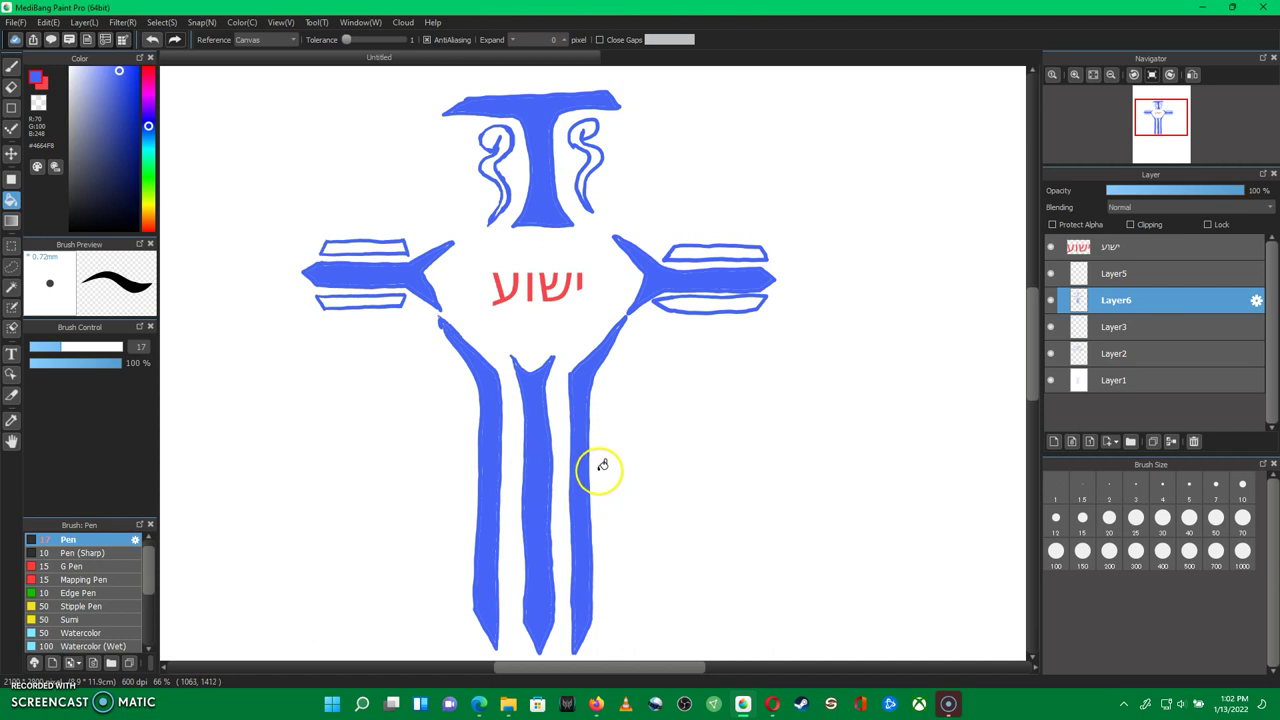
Undo the fills of the left arm's middle bar and all three vertical posts
{"action": "key", "text": "ctrl+z"}
{"action": "key", "text": "ctrl+z"}
{"action": "key", "text": "ctrl+z"}
{"action": "key", "text": "ctrl+z"}
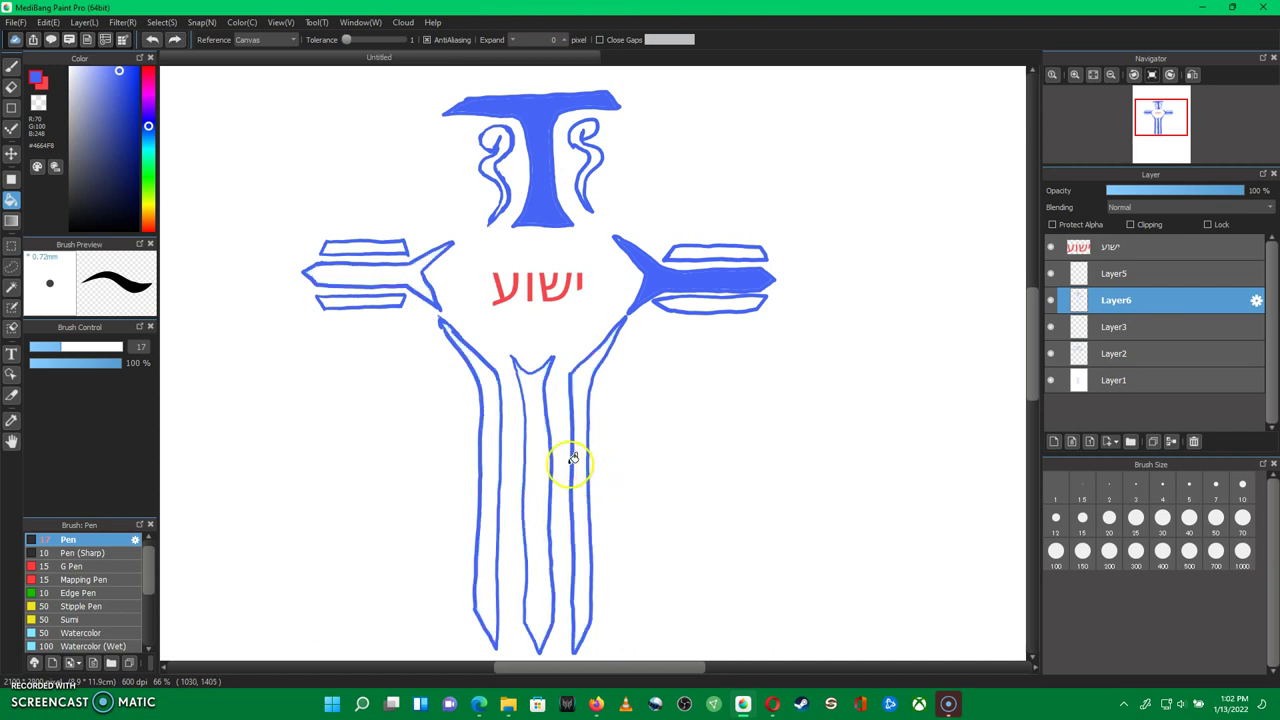
Fill the two outer posts, the left arm's middle bar and the central post with blue on Layer6
{"action": "left_click", "coordinate": [577, 406]}
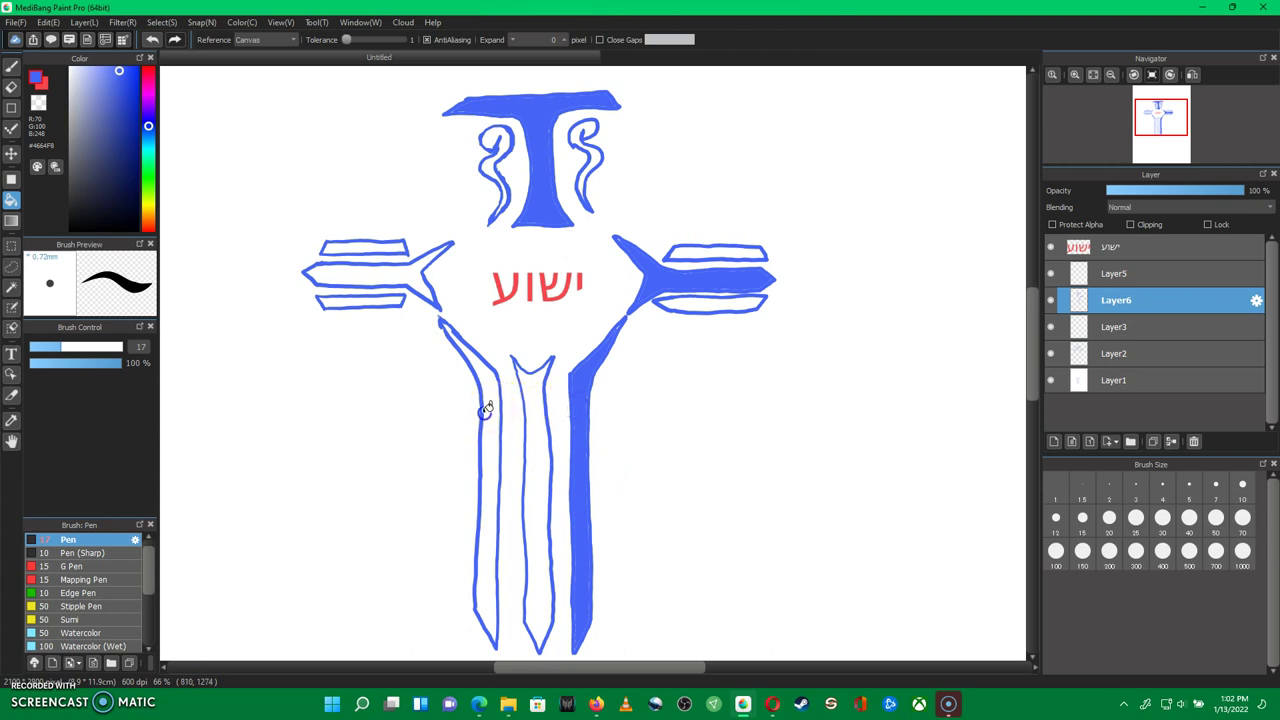
{"action": "left_click", "coordinate": [485, 408]}
{"action": "left_click", "coordinate": [423, 277]}
{"action": "left_click", "coordinate": [576, 358]}
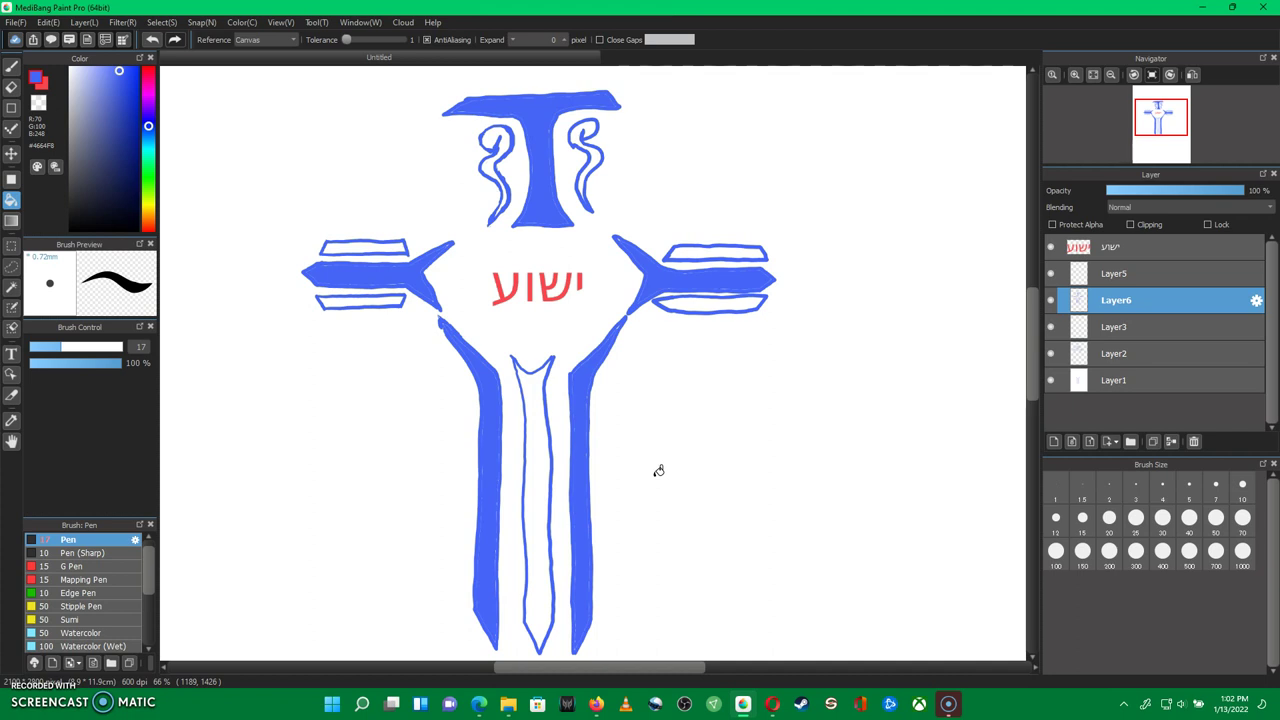
{"action": "left_click", "coordinate": [537, 407]}
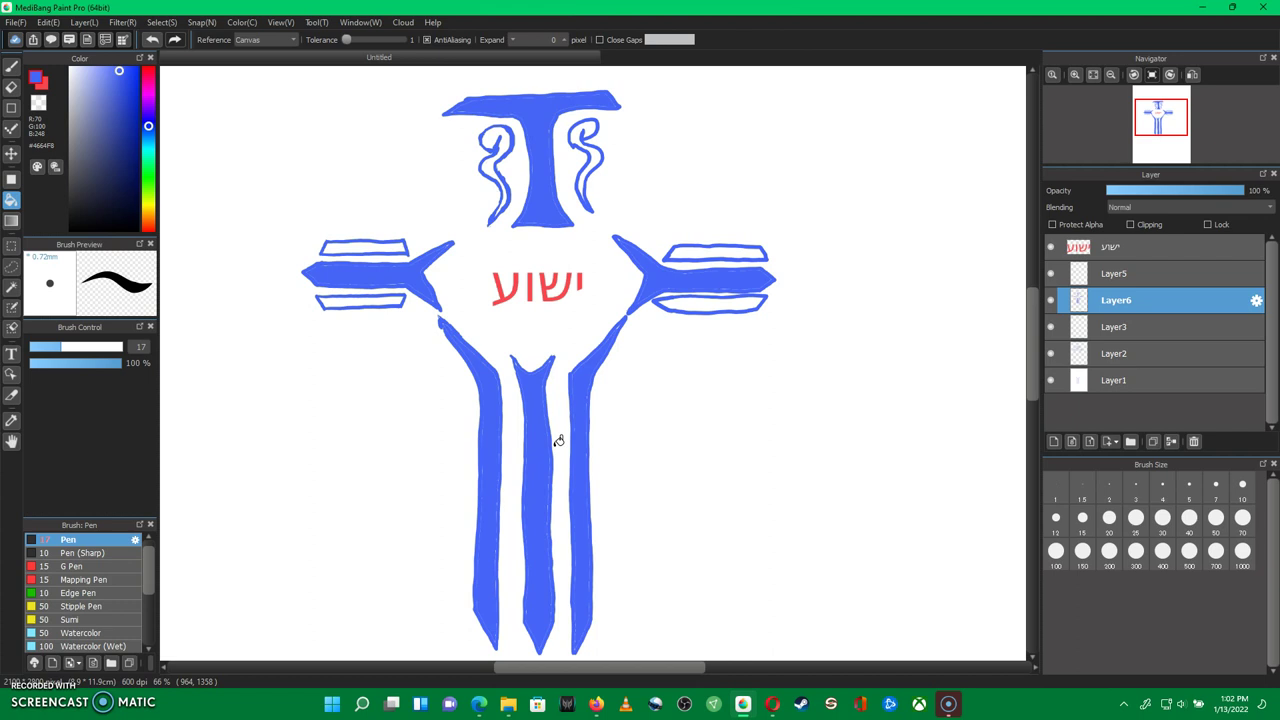
Fill the upper and lower bars of both arms with blue
{"action": "left_click", "coordinate": [720, 289]}
{"action": "left_click", "coordinate": [708, 251]}
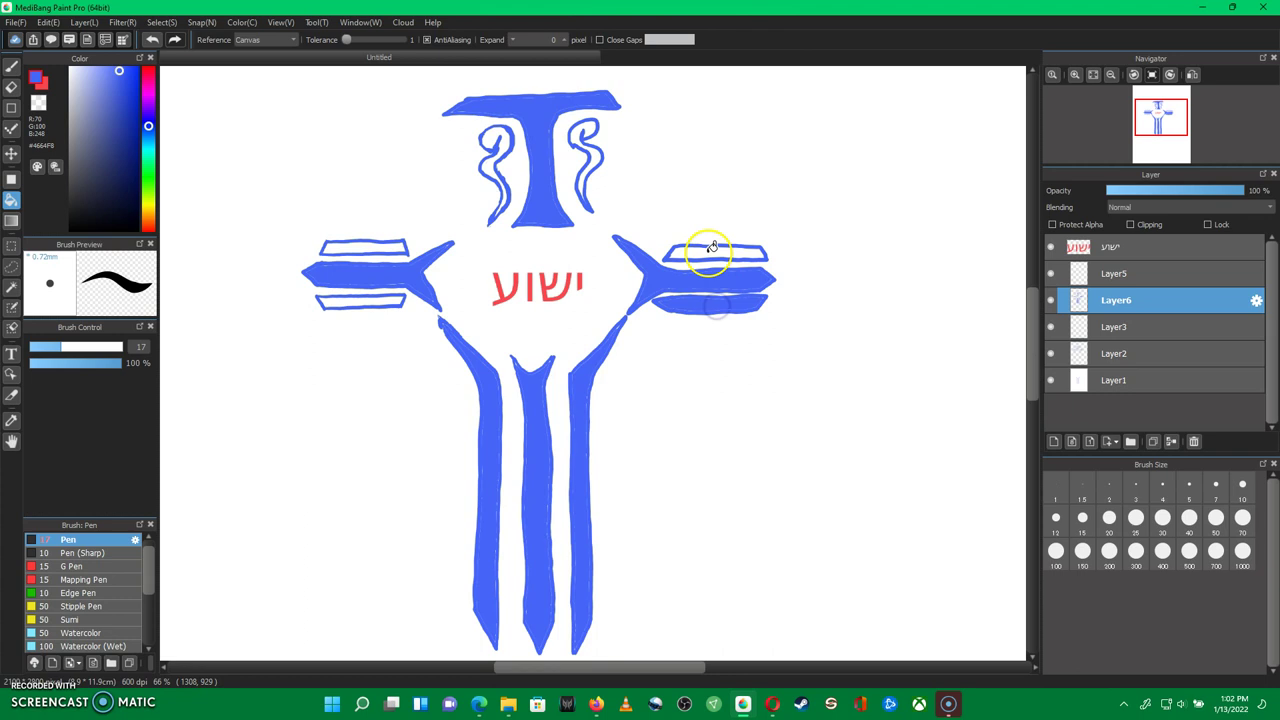
{"action": "left_click", "coordinate": [631, 254]}
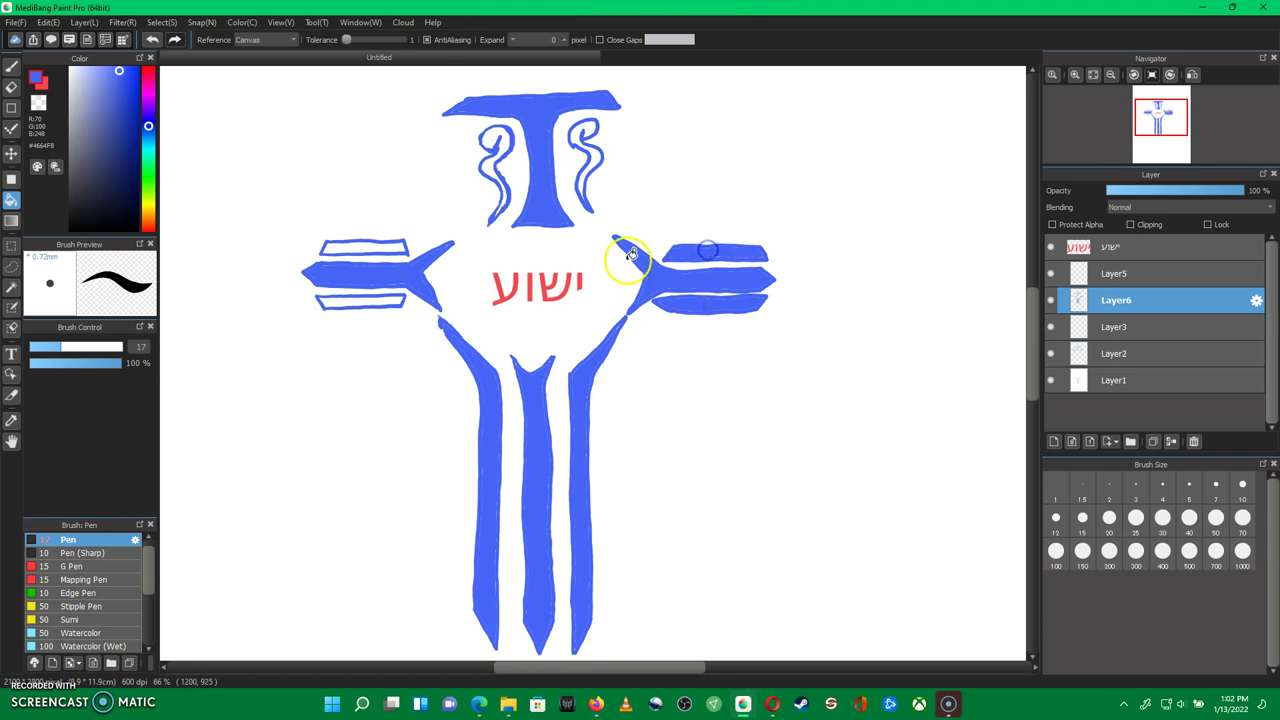
{"action": "left_click", "coordinate": [389, 243]}
{"action": "left_click", "coordinate": [373, 296]}
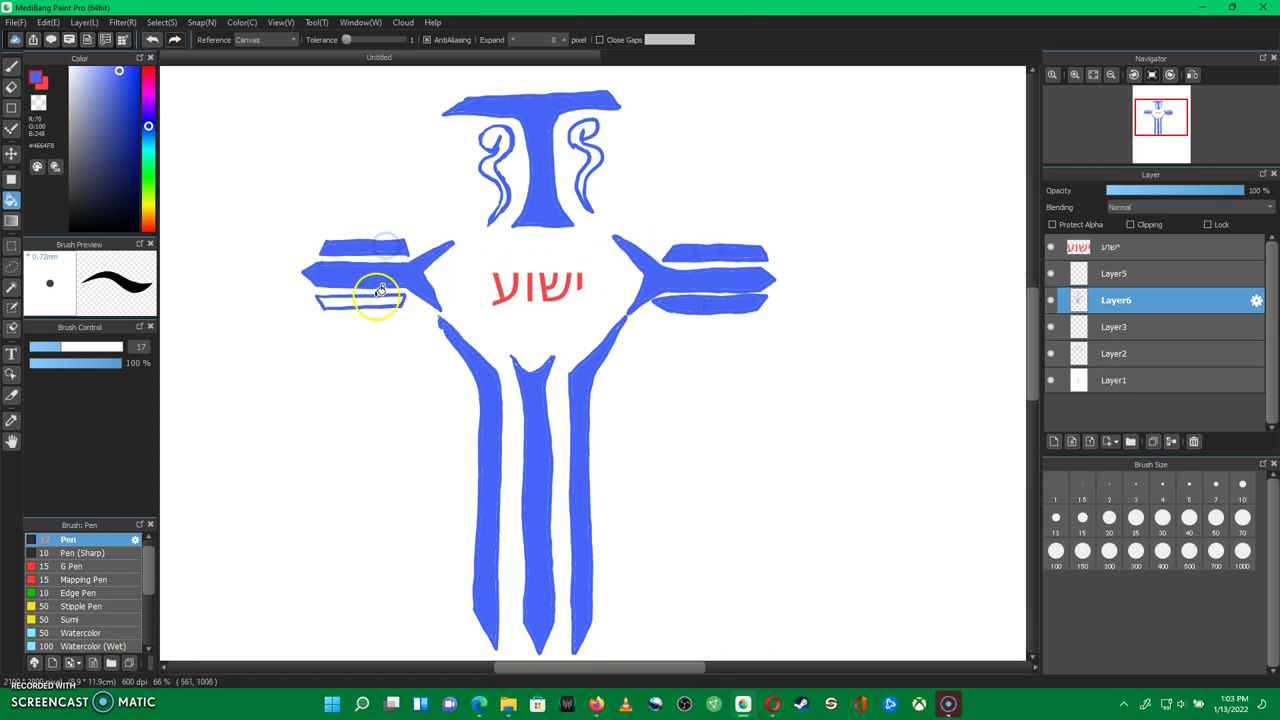
{"action": "left_click", "coordinate": [519, 372]}
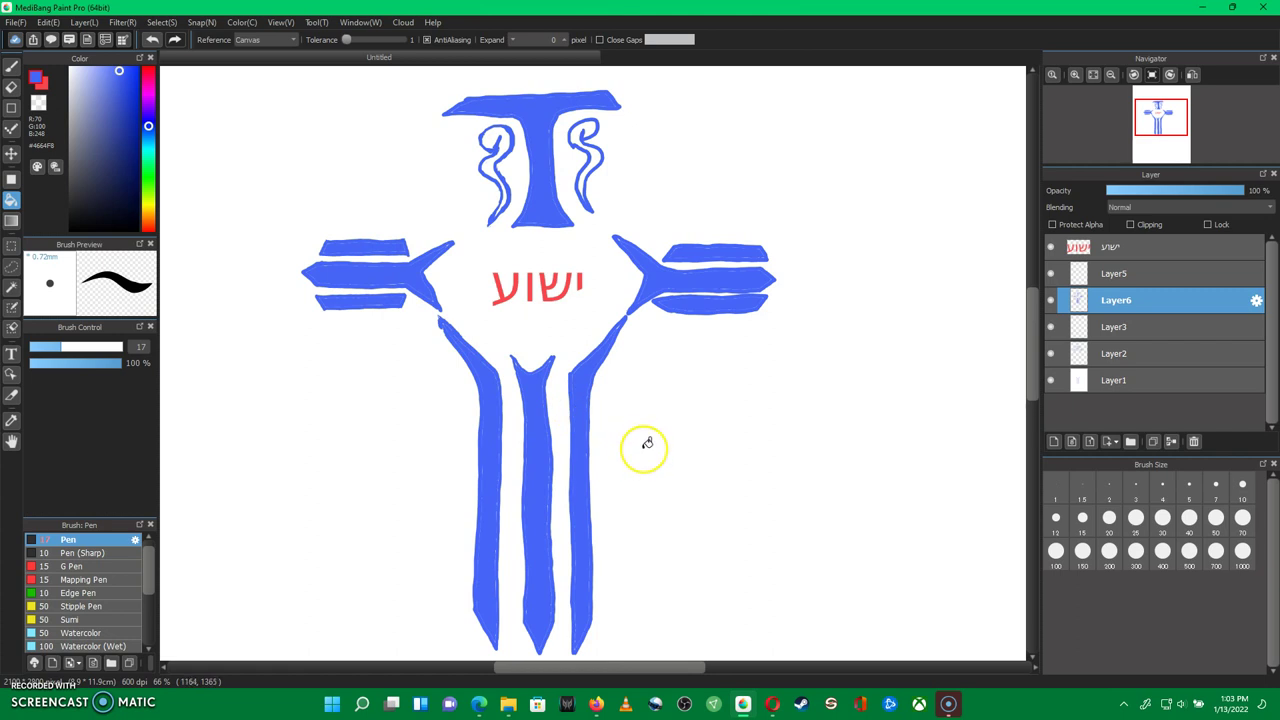
Undo the fills of the upper and lower bars on both arms
{"action": "key", "text": "ctrl+z"}
{"action": "key", "text": "ctrl+z"}
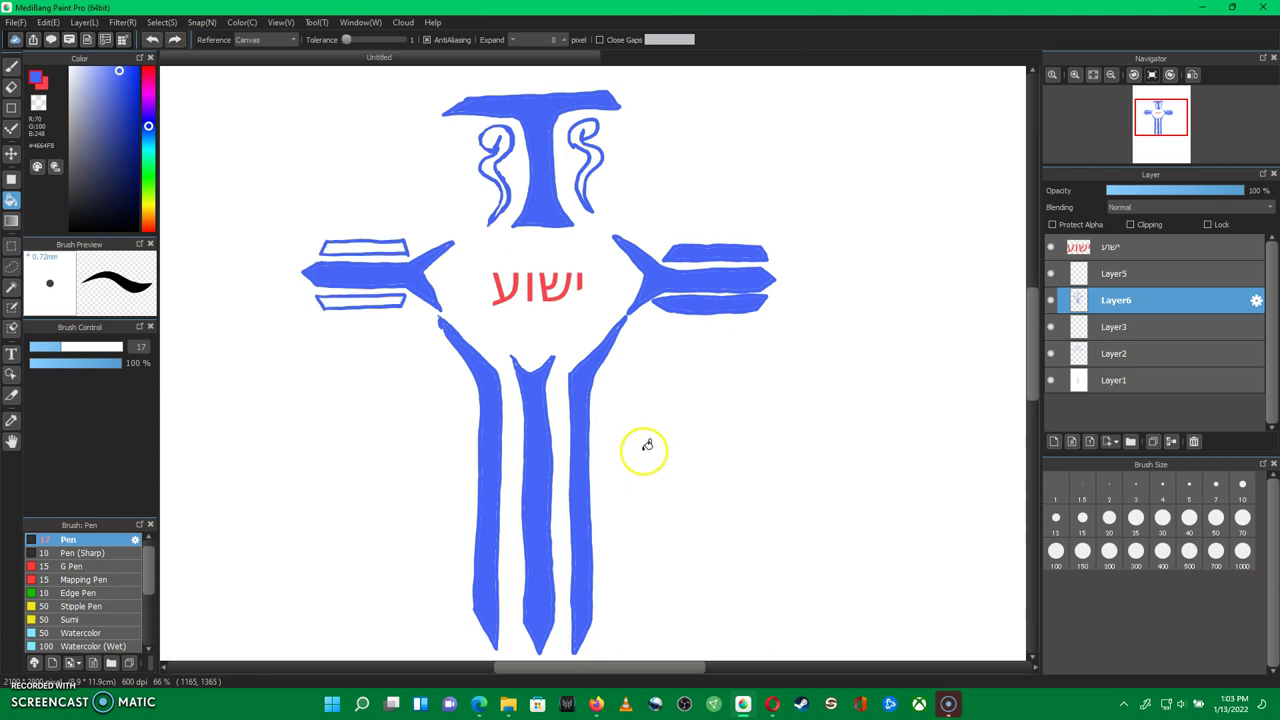
{"action": "key", "text": "ctrl+z"}
{"action": "key", "text": "ctrl+z"}
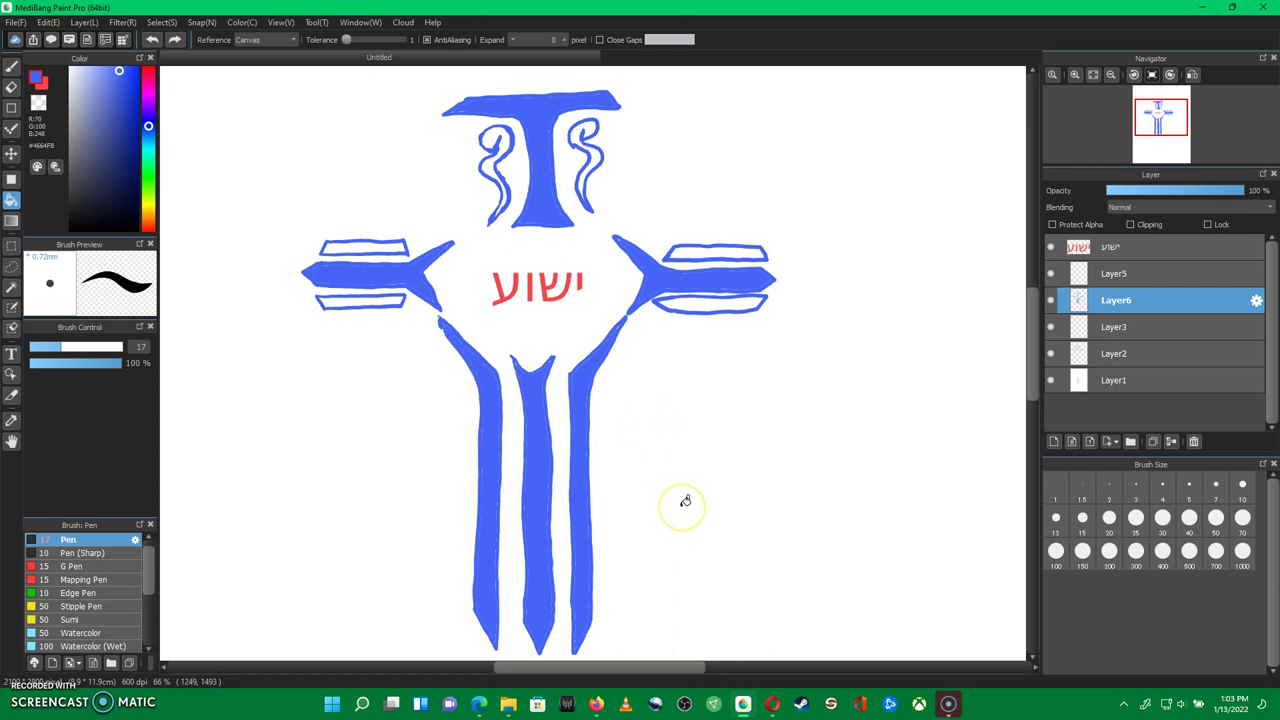
Paint over the thin unfilled gaps in the right and central posts with the blue Pen brush at size 33
{"action": "left_click", "coordinate": [11, 65]}
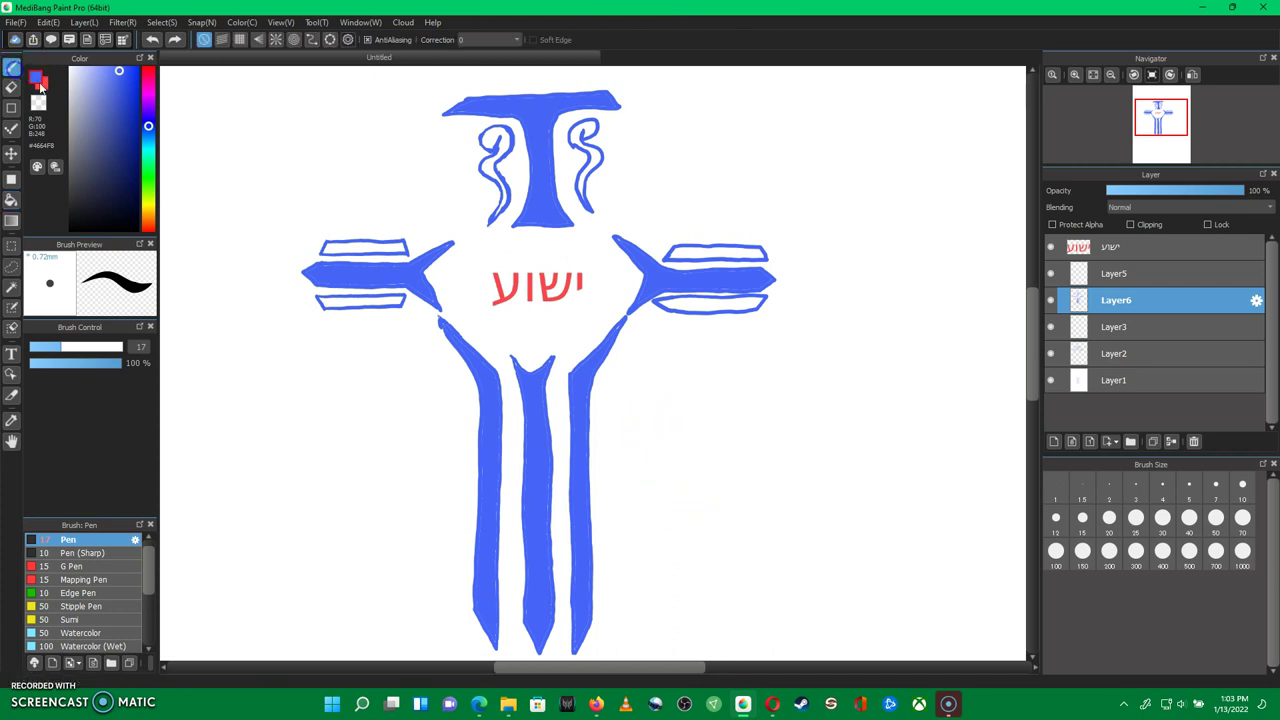
{"action": "left_click", "coordinate": [85, 347]}
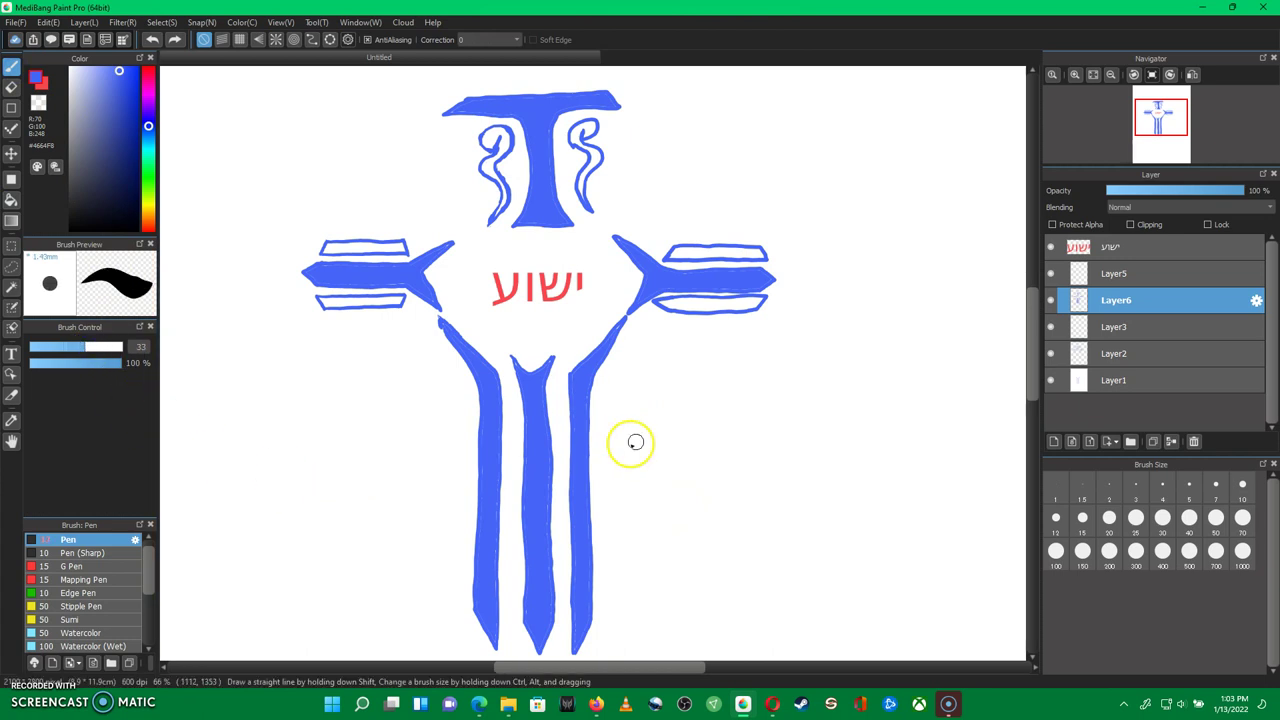
{"action": "scroll", "coordinate": [587, 428], "scroll_direction": "up", "scroll_amount": 3}
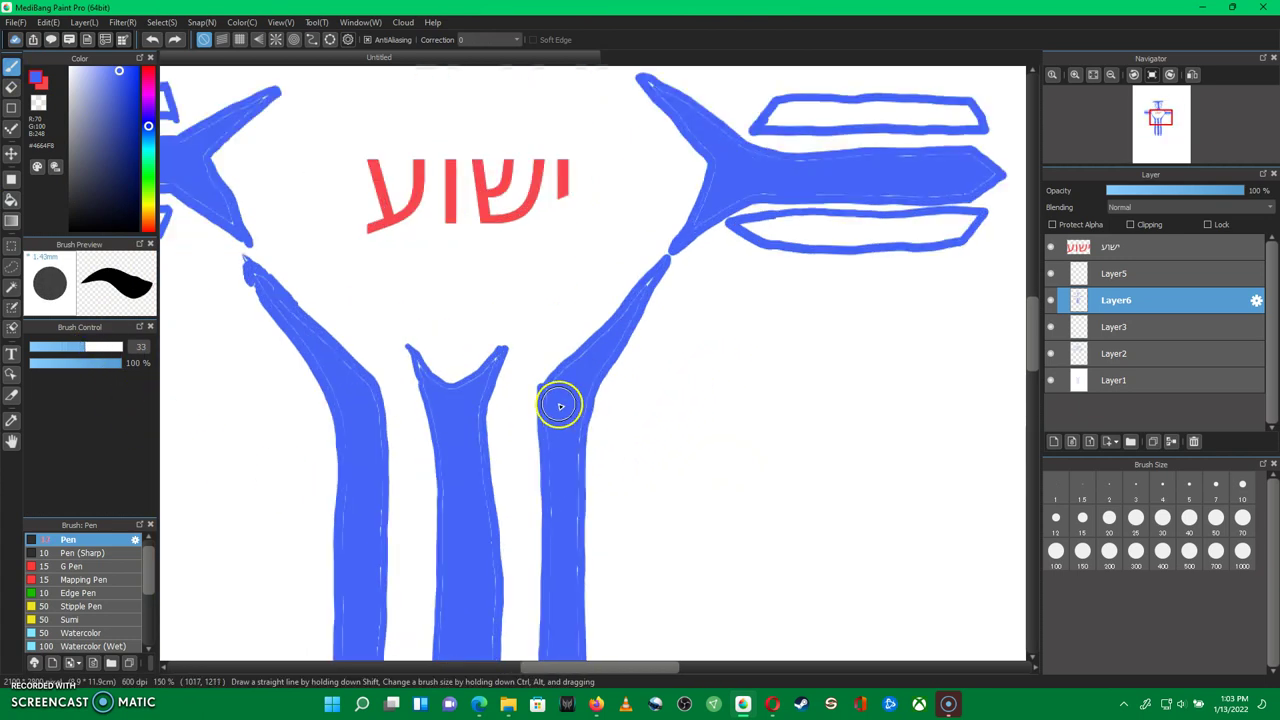
{"action": "mouse_move", "coordinate": [555, 388]}
{"action": "left_mouse_down"}
{"action": "mouse_move", "coordinate": [655, 278]}
{"action": "mouse_move", "coordinate": [577, 429]}
{"action": "mouse_move", "coordinate": [574, 634]}
{"action": "mouse_move", "coordinate": [557, 651]}
{"action": "mouse_move", "coordinate": [546, 640]}
{"action": "mouse_move", "coordinate": [556, 607]}
{"action": "mouse_move", "coordinate": [543, 388]}
{"action": "left_mouse_up"}
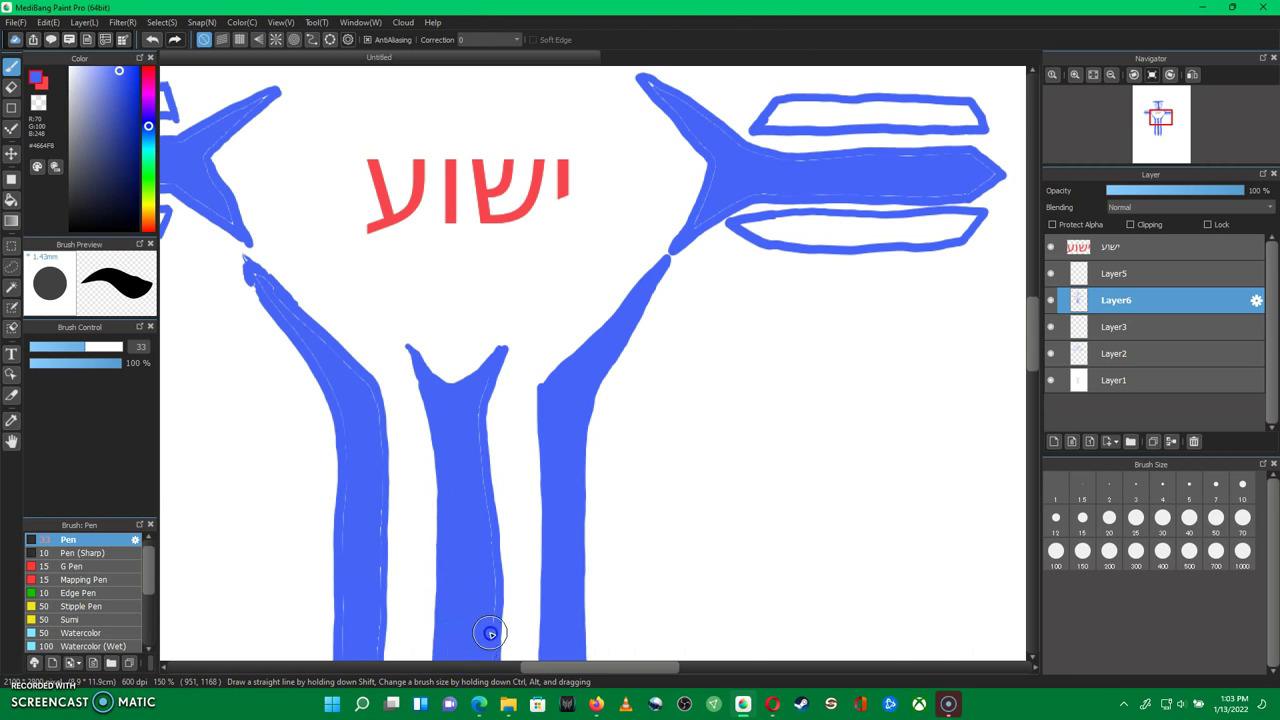
{"action": "mouse_move", "coordinate": [490, 550]}
{"action": "left_mouse_down"}
{"action": "mouse_move", "coordinate": [476, 425]}
{"action": "mouse_move", "coordinate": [489, 373]}
{"action": "left_mouse_up"}
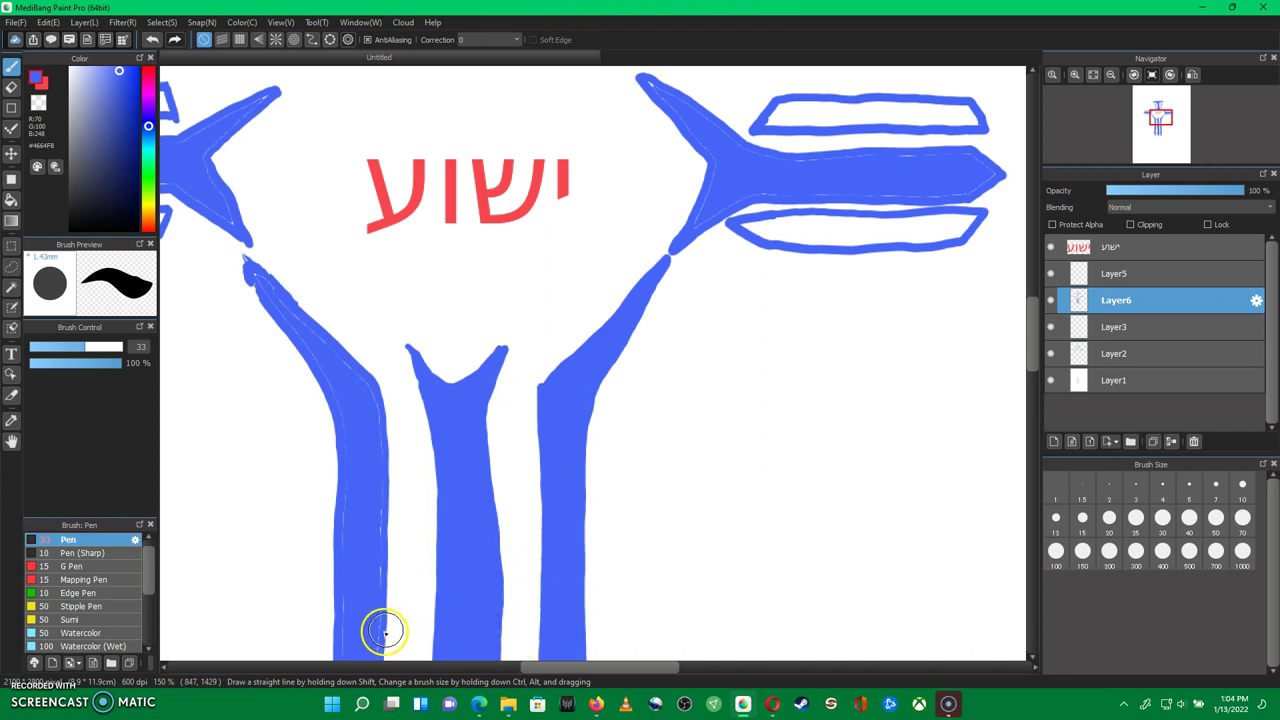
Paint over the thin gaps along both edges of the left post and touch up its upper tip
{"action": "left_click_drag", "start_coordinate": [371, 657], "coordinate": [378, 464]}
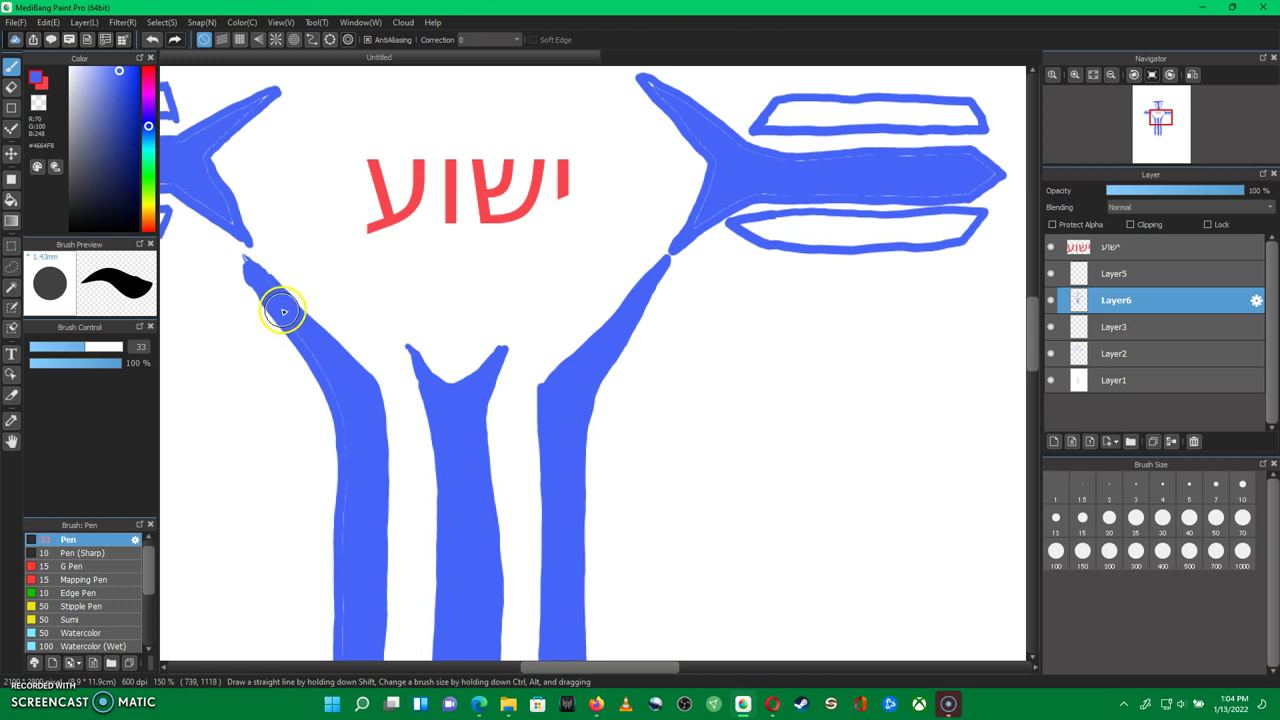
{"action": "left_click_drag", "start_coordinate": [268, 287], "coordinate": [300, 341]}
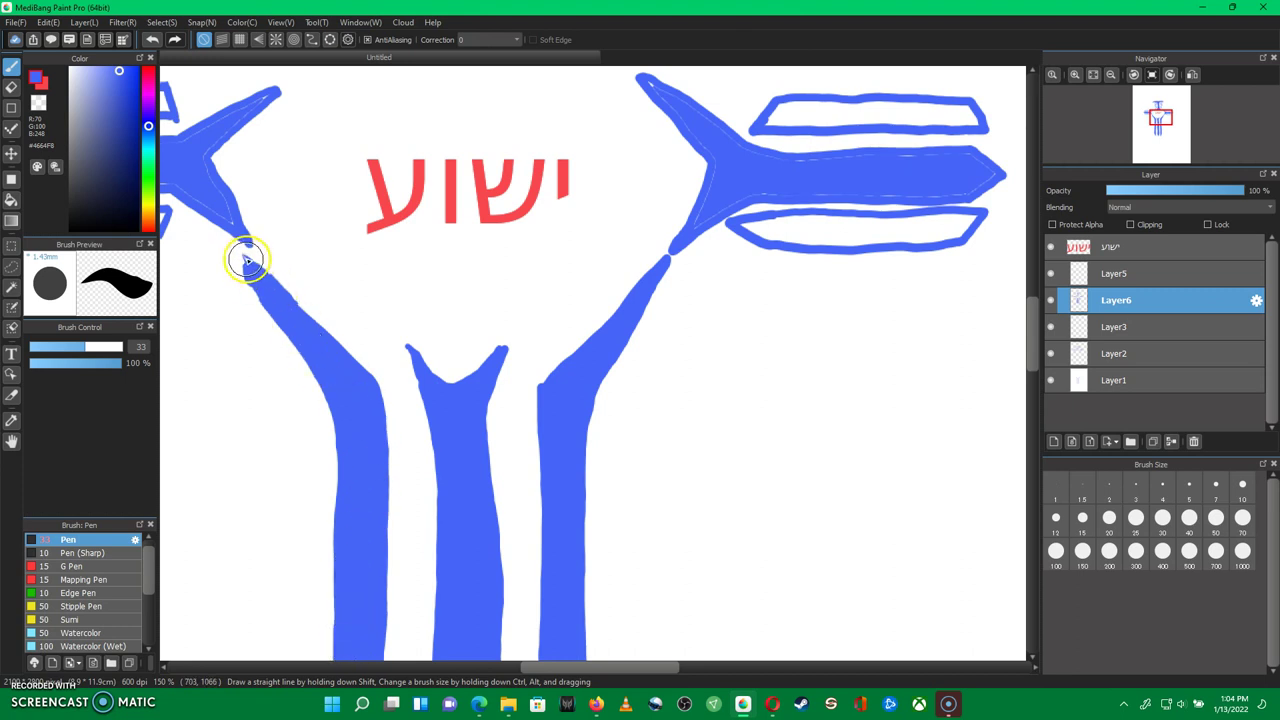
{"action": "mouse_move", "coordinate": [247, 259]}
{"action": "left_mouse_down"}
{"action": "mouse_move", "coordinate": [348, 381]}
{"action": "mouse_move", "coordinate": [302, 287]}
{"action": "mouse_move", "coordinate": [249, 259]}
{"action": "left_mouse_up"}
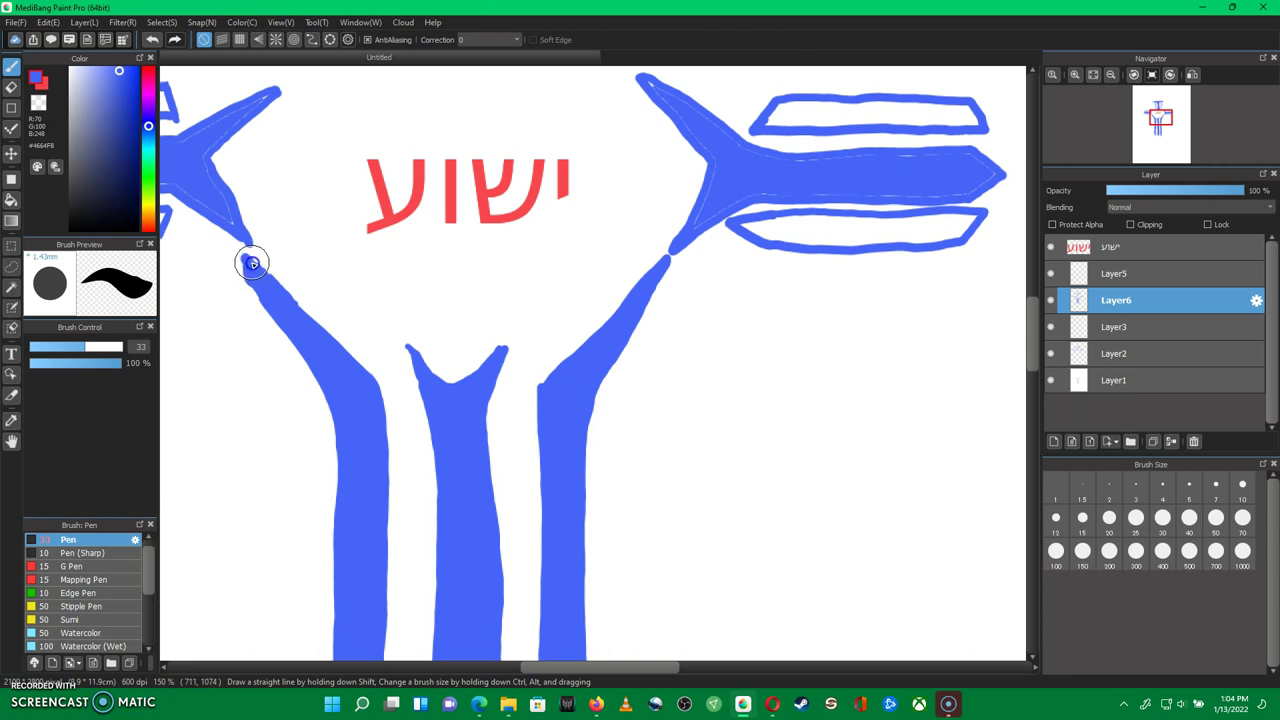
{"action": "key", "text": "ctrl+z"}
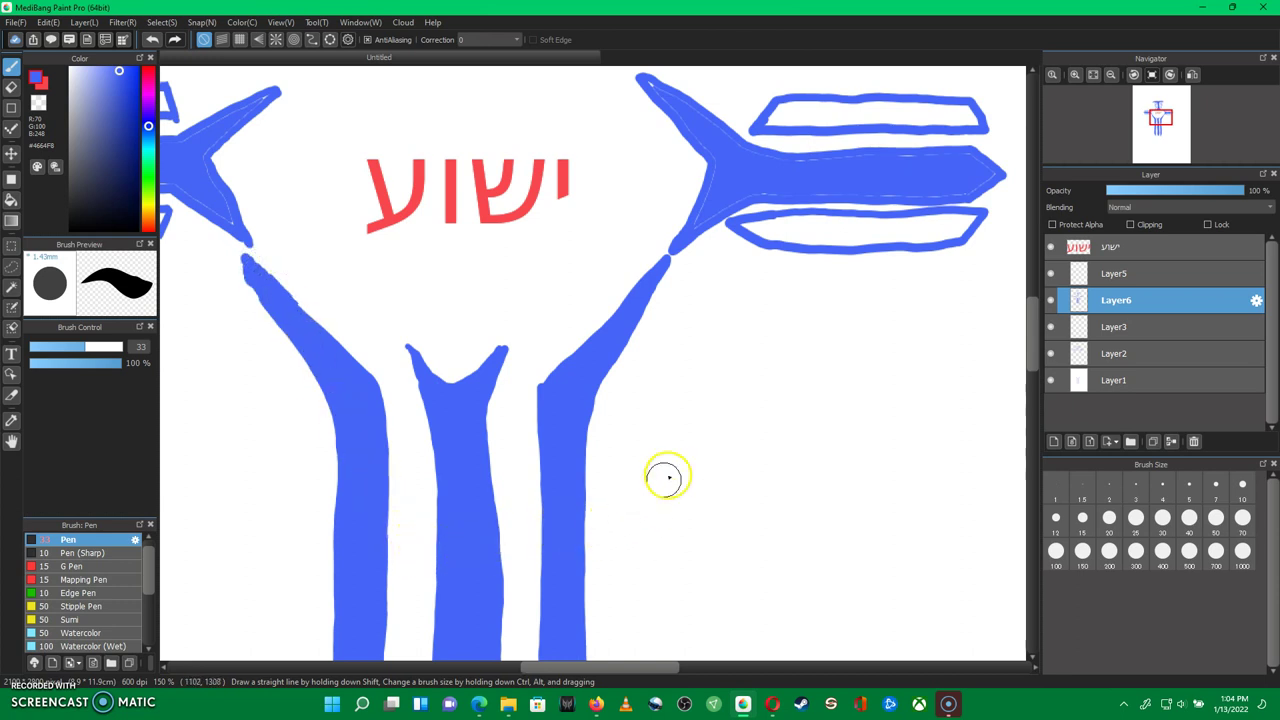
Paint over the thin gaps in the right arm's central shape and along the left arm's inner fork in blue
{"action": "mouse_move", "coordinate": [712, 218]}
{"action": "left_mouse_down"}
{"action": "mouse_move", "coordinate": [686, 223]}
{"action": "mouse_move", "coordinate": [730, 200]}
{"action": "left_mouse_up"}
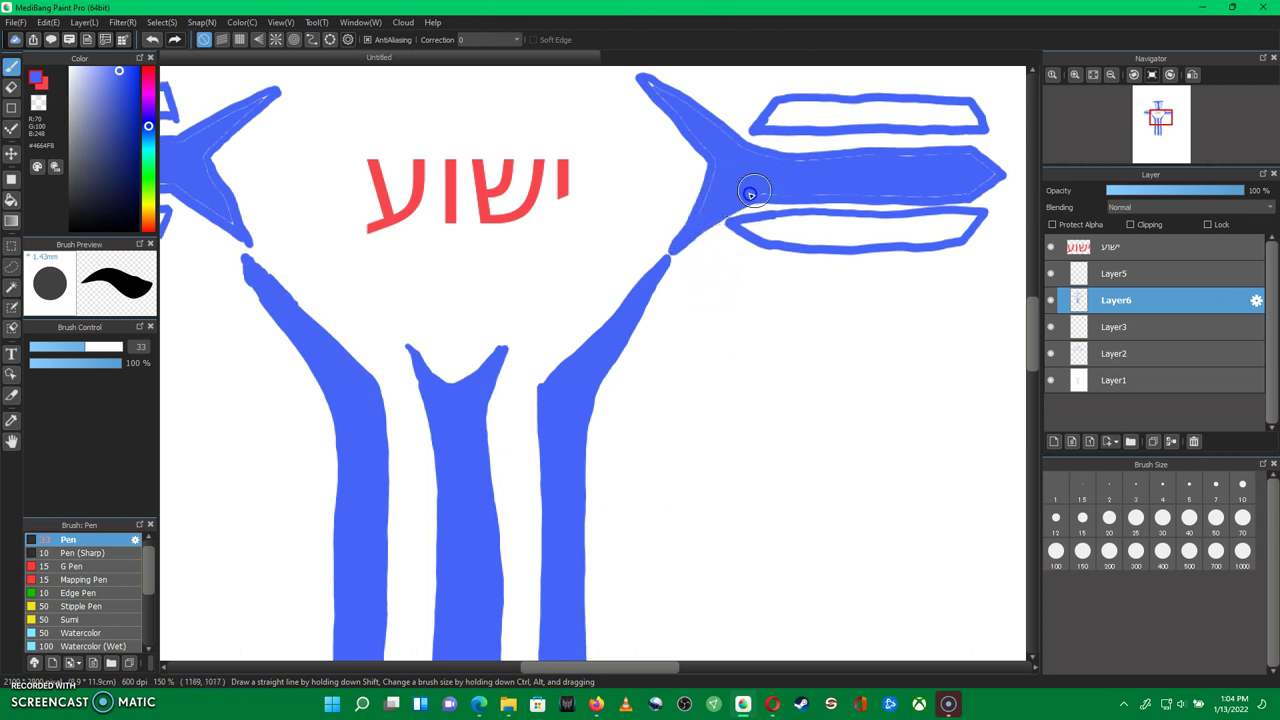
{"action": "mouse_move", "coordinate": [843, 197]}
{"action": "left_mouse_down"}
{"action": "mouse_move", "coordinate": [973, 192]}
{"action": "mouse_move", "coordinate": [992, 177]}
{"action": "mouse_move", "coordinate": [952, 160]}
{"action": "mouse_move", "coordinate": [970, 157]}
{"action": "mouse_move", "coordinate": [764, 160]}
{"action": "left_mouse_up"}
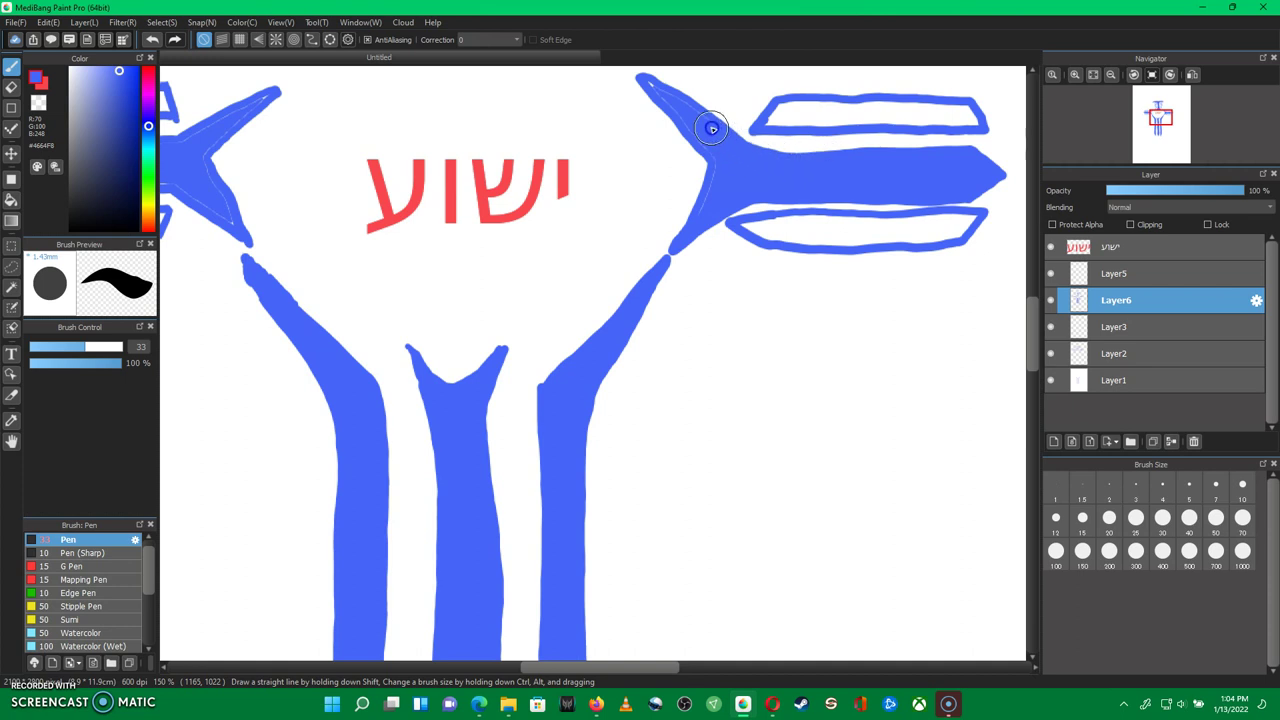
{"action": "mouse_move", "coordinate": [692, 113]}
{"action": "left_mouse_down"}
{"action": "mouse_move", "coordinate": [650, 86]}
{"action": "mouse_move", "coordinate": [718, 162]}
{"action": "left_mouse_up"}
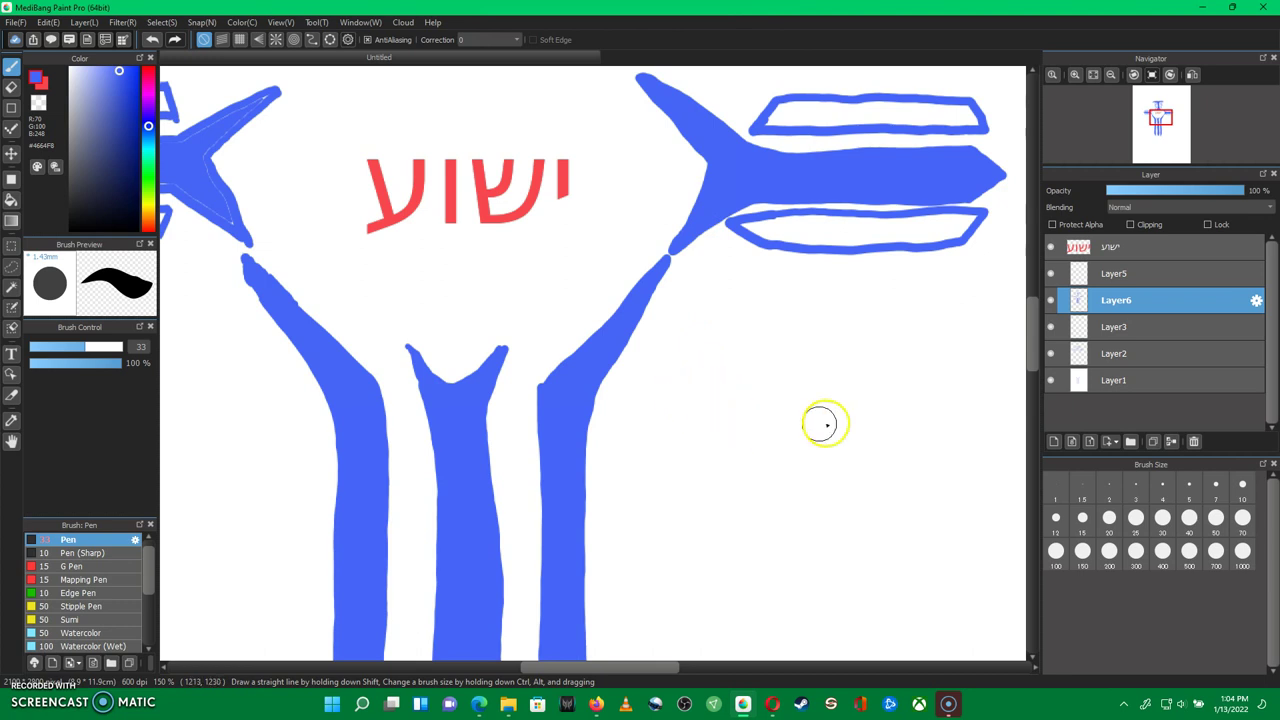
{"action": "mouse_move", "coordinate": [214, 157]}
{"action": "left_mouse_down"}
{"action": "mouse_move", "coordinate": [220, 177]}
{"action": "mouse_move", "coordinate": [177, 194]}
{"action": "mouse_move", "coordinate": [233, 224]}
{"action": "mouse_move", "coordinate": [225, 200]}
{"action": "left_mouse_up"}
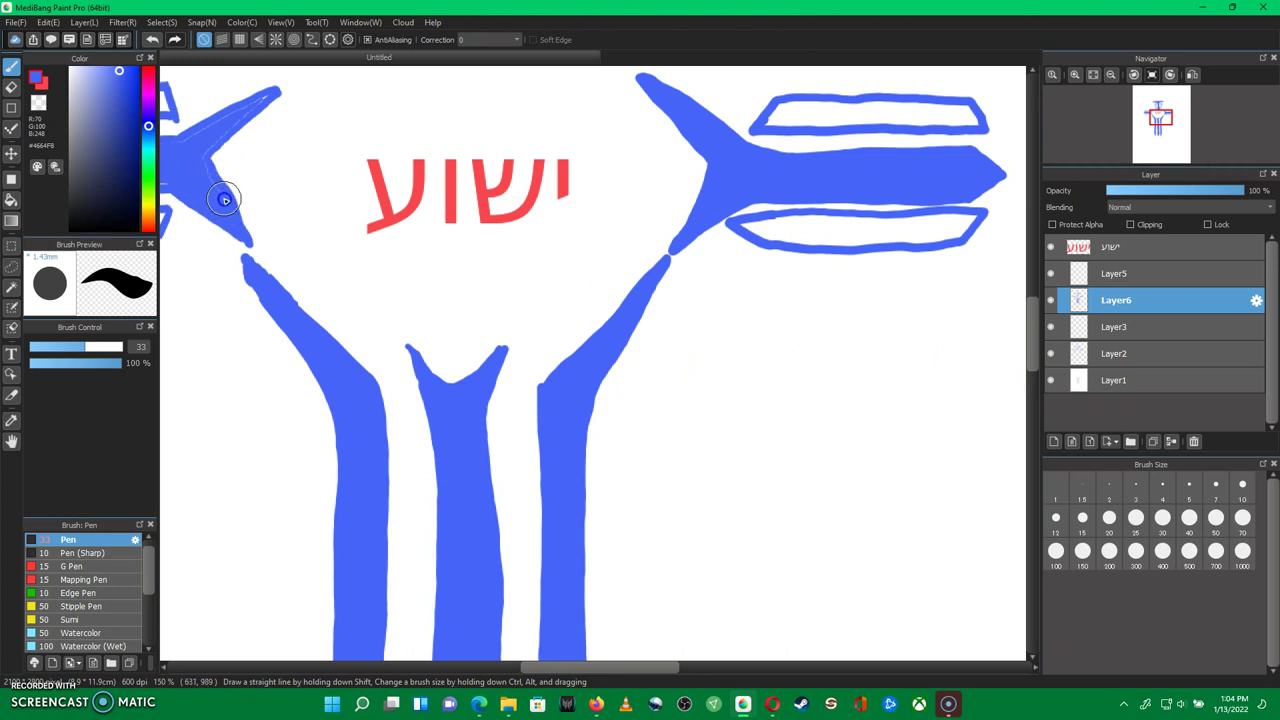
{"action": "mouse_move", "coordinate": [228, 131]}
{"action": "left_mouse_down"}
{"action": "mouse_move", "coordinate": [257, 106]}
{"action": "mouse_move", "coordinate": [222, 121]}
{"action": "left_mouse_up"}
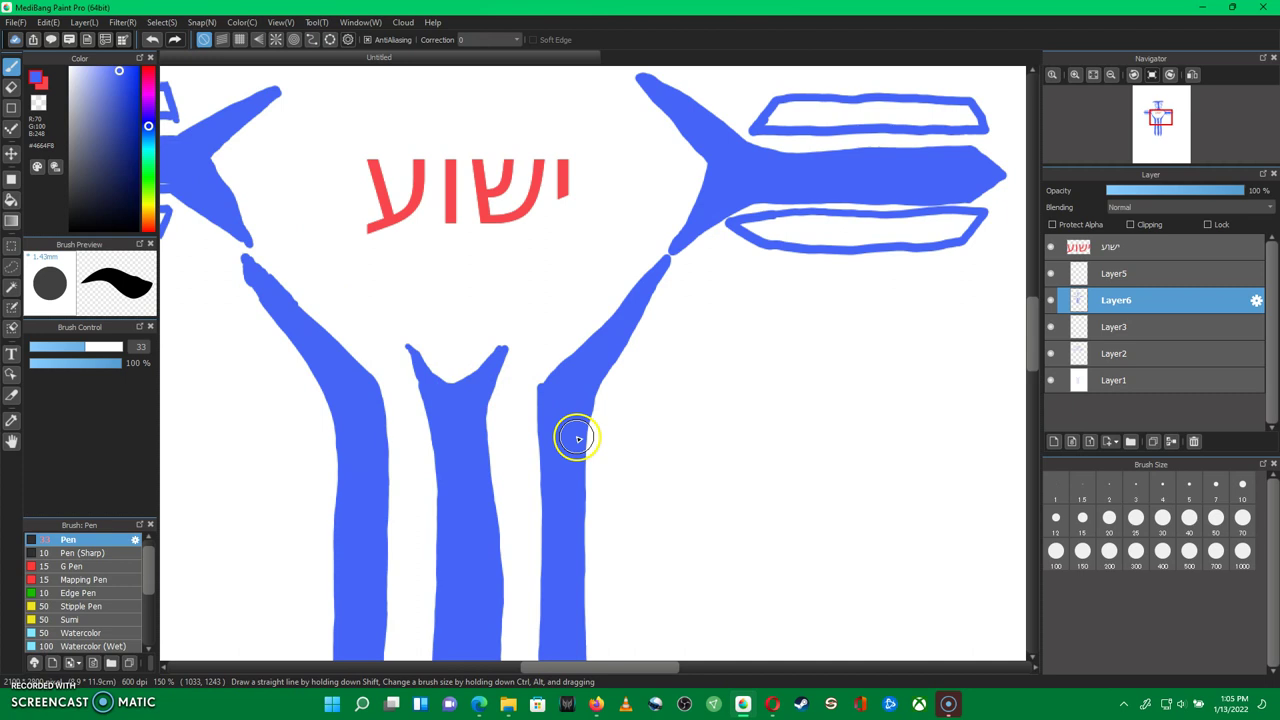
Paint over the thin gaps along the edges and pointed lower ends of the three posts
{"action": "left_click_drag", "start_coordinate": [1029, 357], "coordinate": [1031, 416]}
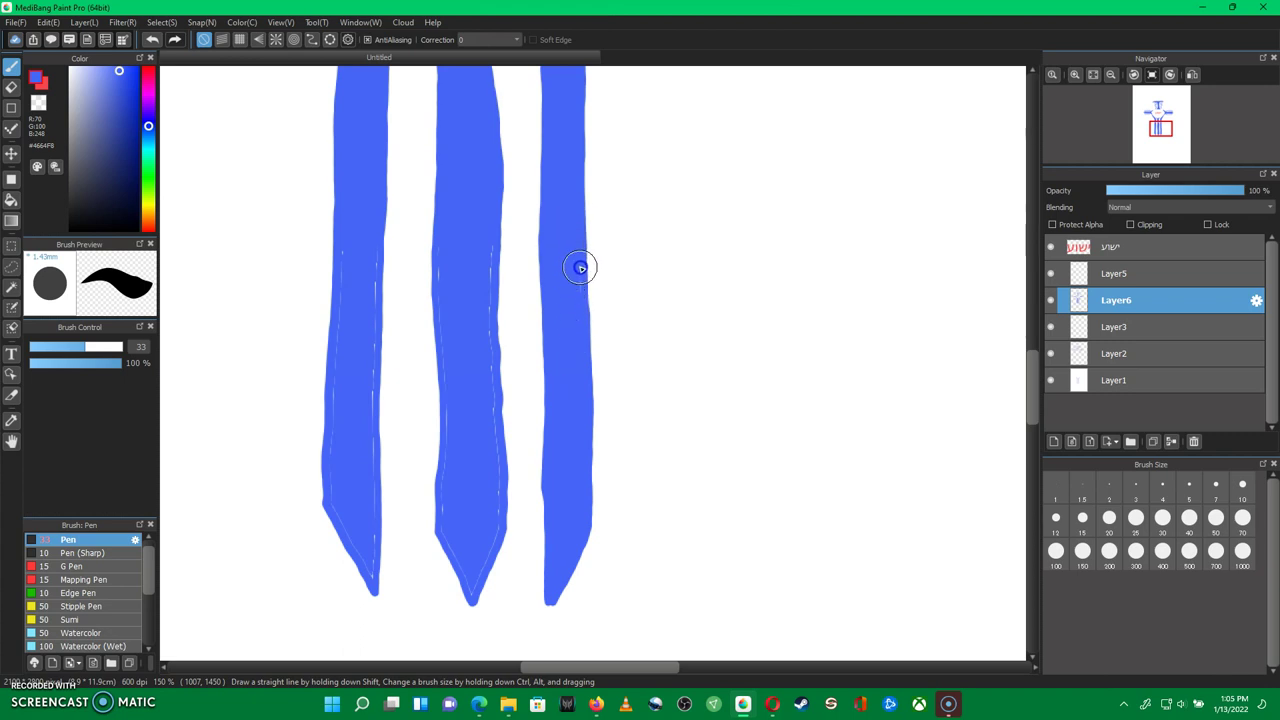
{"action": "left_click", "coordinate": [566, 371]}
{"action": "left_click", "coordinate": [493, 235]}
{"action": "mouse_move", "coordinate": [493, 235]}
{"action": "left_mouse_down"}
{"action": "mouse_move", "coordinate": [500, 518]}
{"action": "mouse_move", "coordinate": [470, 587]}
{"action": "left_mouse_up"}
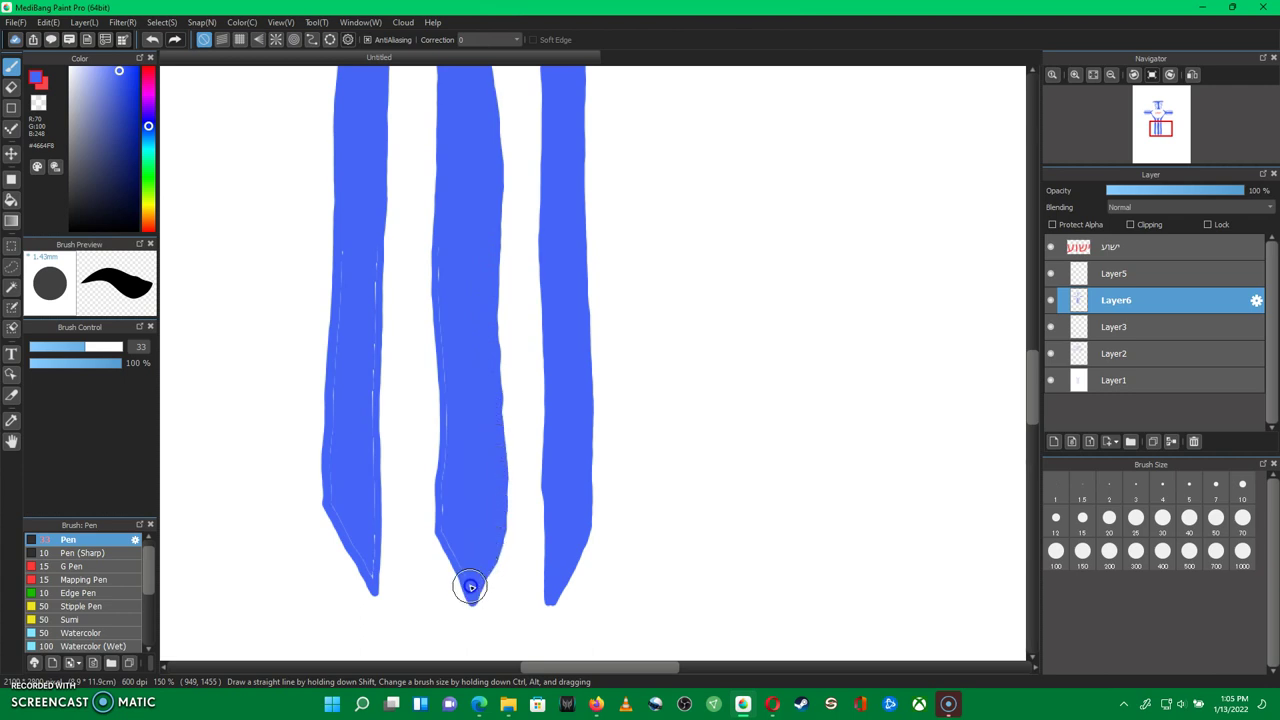
{"action": "left_click_drag", "start_coordinate": [443, 521], "coordinate": [448, 360]}
{"action": "left_click_drag", "start_coordinate": [443, 310], "coordinate": [446, 209]}
{"action": "mouse_move", "coordinate": [375, 307]}
{"action": "left_mouse_down"}
{"action": "mouse_move", "coordinate": [370, 574]}
{"action": "mouse_move", "coordinate": [332, 488]}
{"action": "mouse_move", "coordinate": [347, 200]}
{"action": "left_mouse_up"}
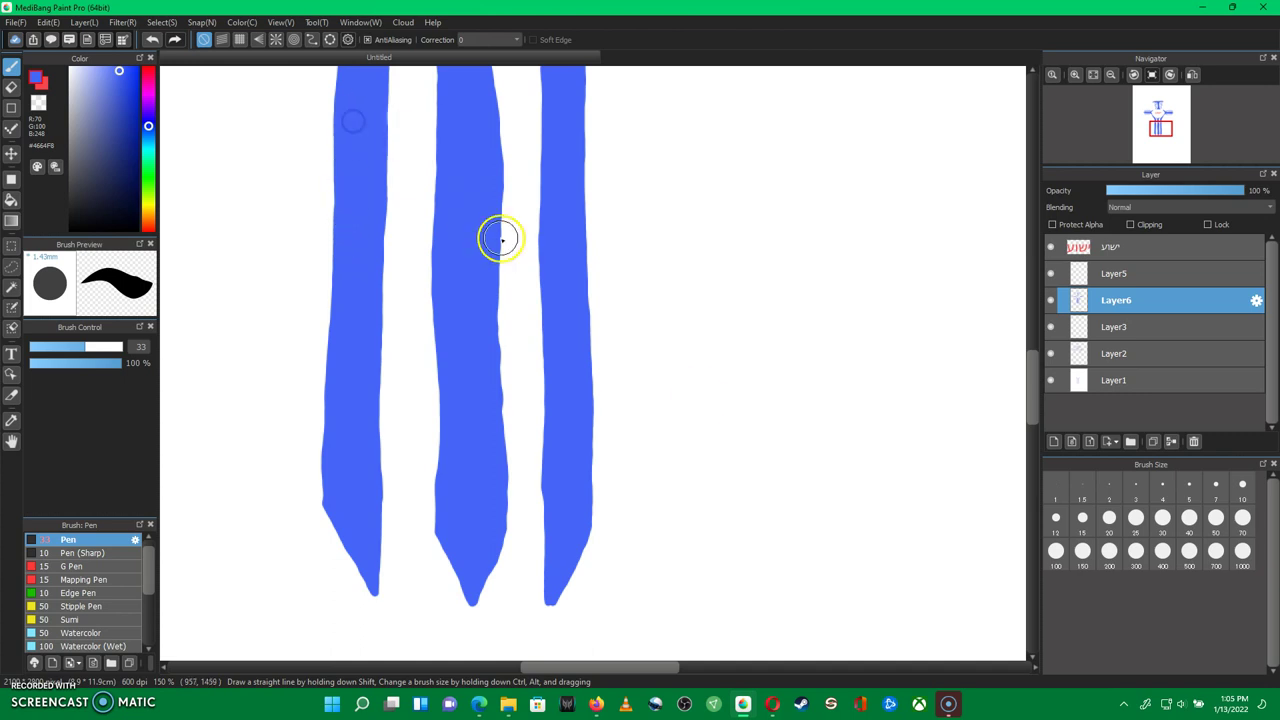
Paint over the thin gaps along the edges and tip of the left arm's central bar, undoing stray strokes
{"action": "scroll", "coordinate": [780, 423], "scroll_direction": "down", "scroll_amount": 3}
{"action": "left_click_drag", "start_coordinate": [1034, 374], "coordinate": [1028, 339]}
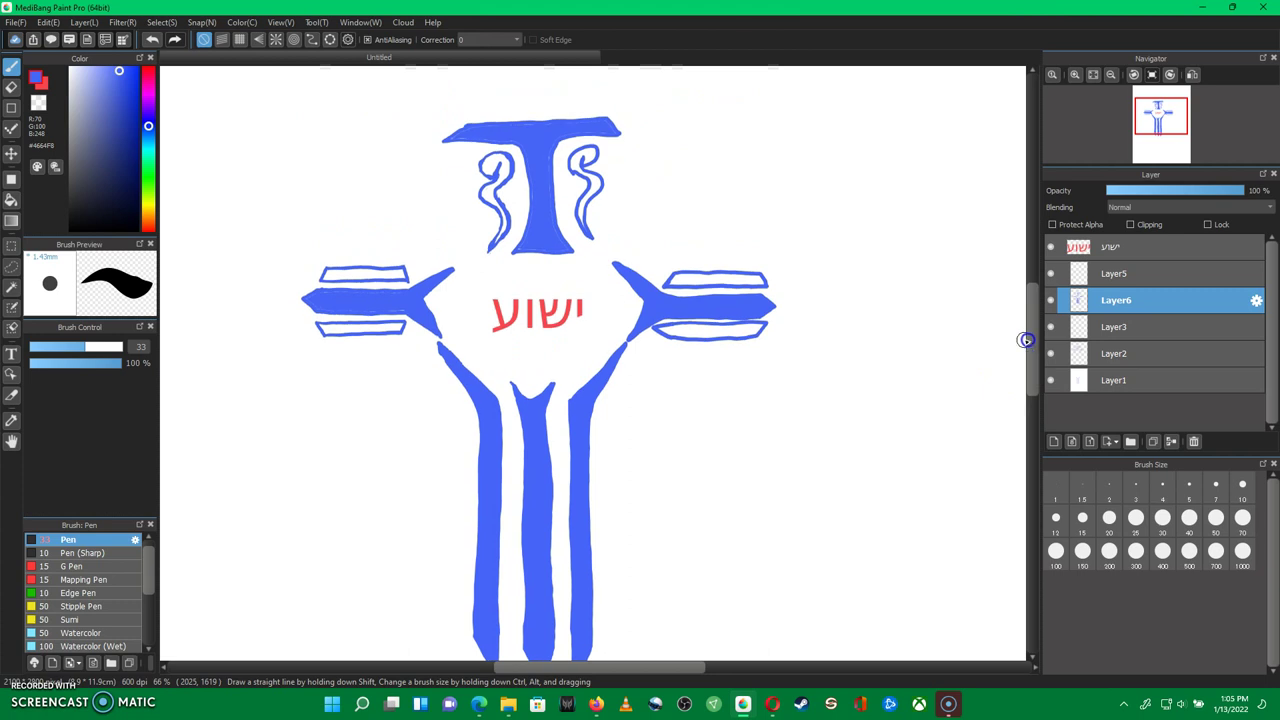
{"action": "scroll", "coordinate": [371, 311], "scroll_direction": "up", "scroll_amount": 2}
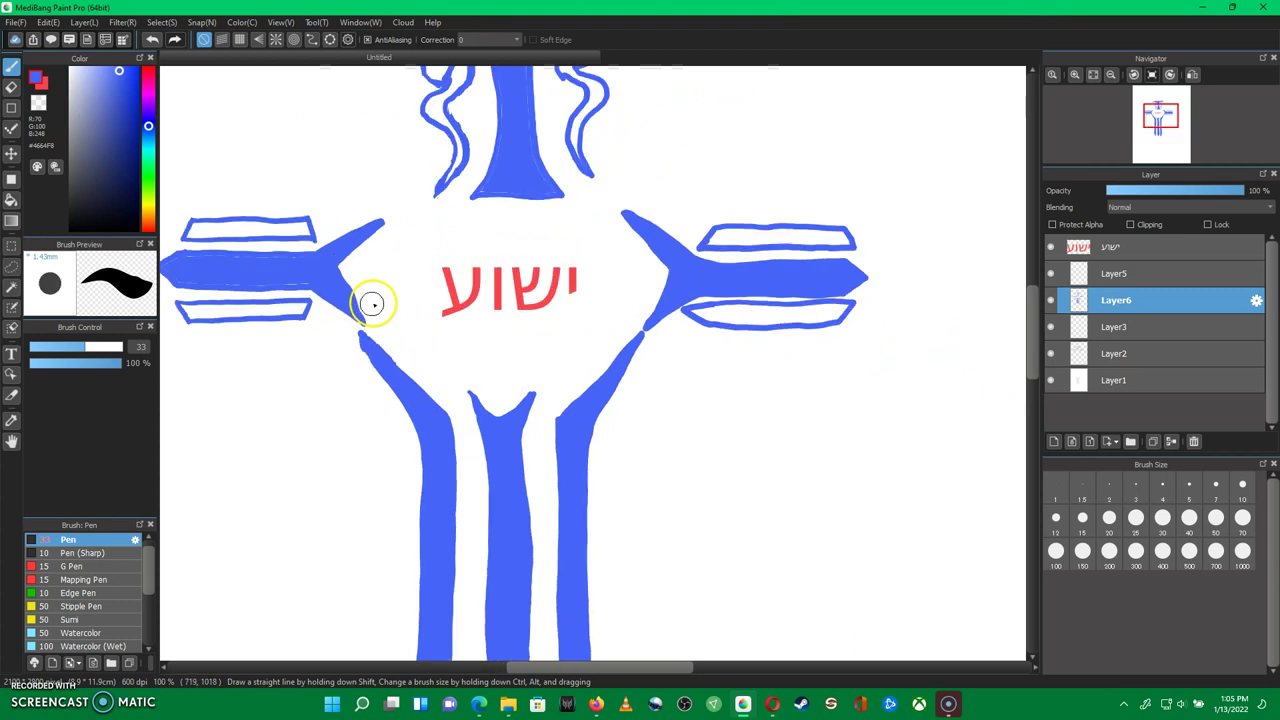
{"action": "scroll", "coordinate": [366, 323], "scroll_direction": "up", "scroll_amount": 1}
{"action": "left_click_drag", "start_coordinate": [666, 667], "coordinate": [574, 669]}
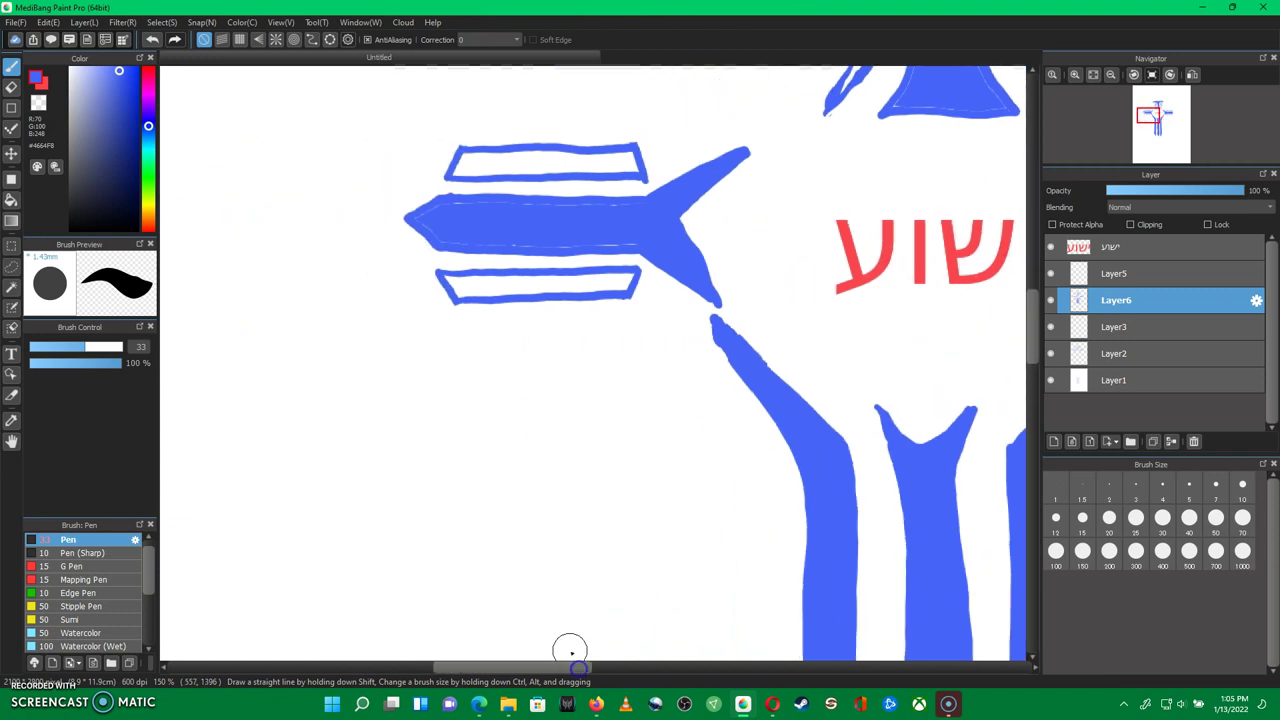
{"action": "left_click_drag", "start_coordinate": [612, 246], "coordinate": [445, 236]}
{"action": "left_click", "coordinate": [488, 304]}
{"action": "key", "text": "ctrl+z"}
{"action": "key", "text": "ctrl+z"}
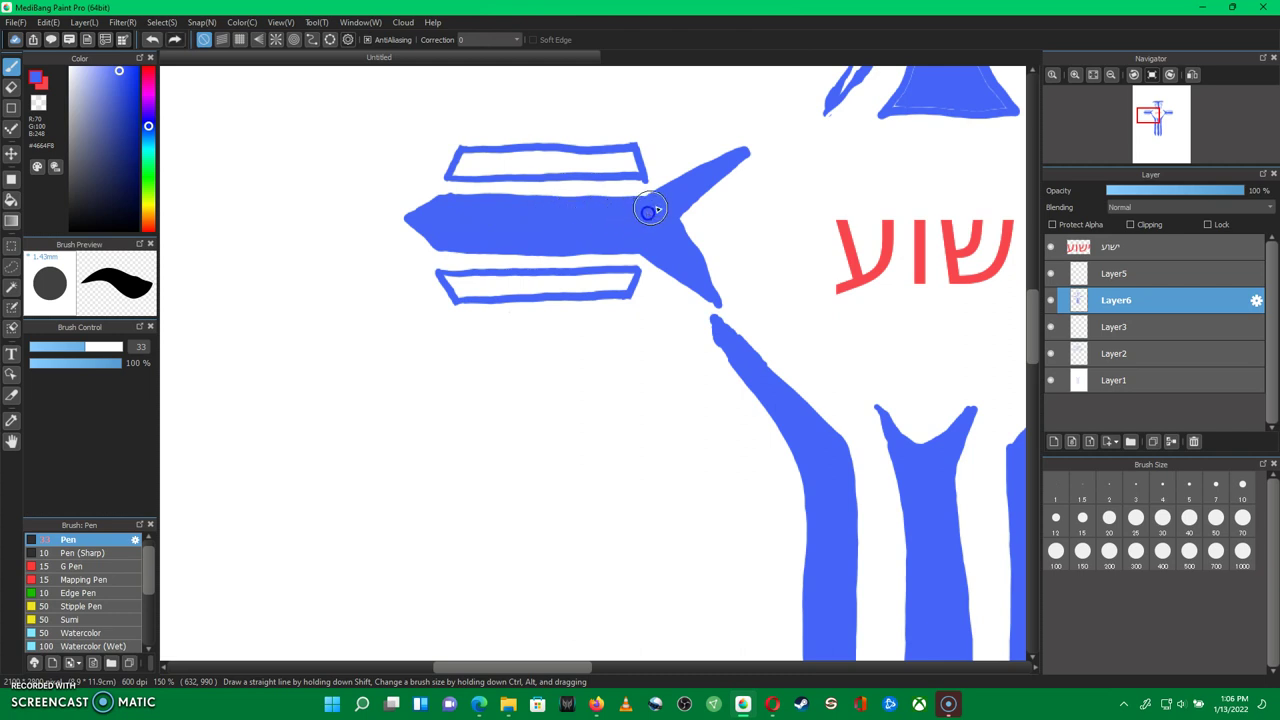
Paint over the thin gaps in the T shape above the Hebrew word and fill out the left end of its crossbar
{"action": "left_click_drag", "start_coordinate": [575, 662], "coordinate": [636, 660]}
{"action": "left_click_drag", "start_coordinate": [1029, 357], "coordinate": [1026, 298]}
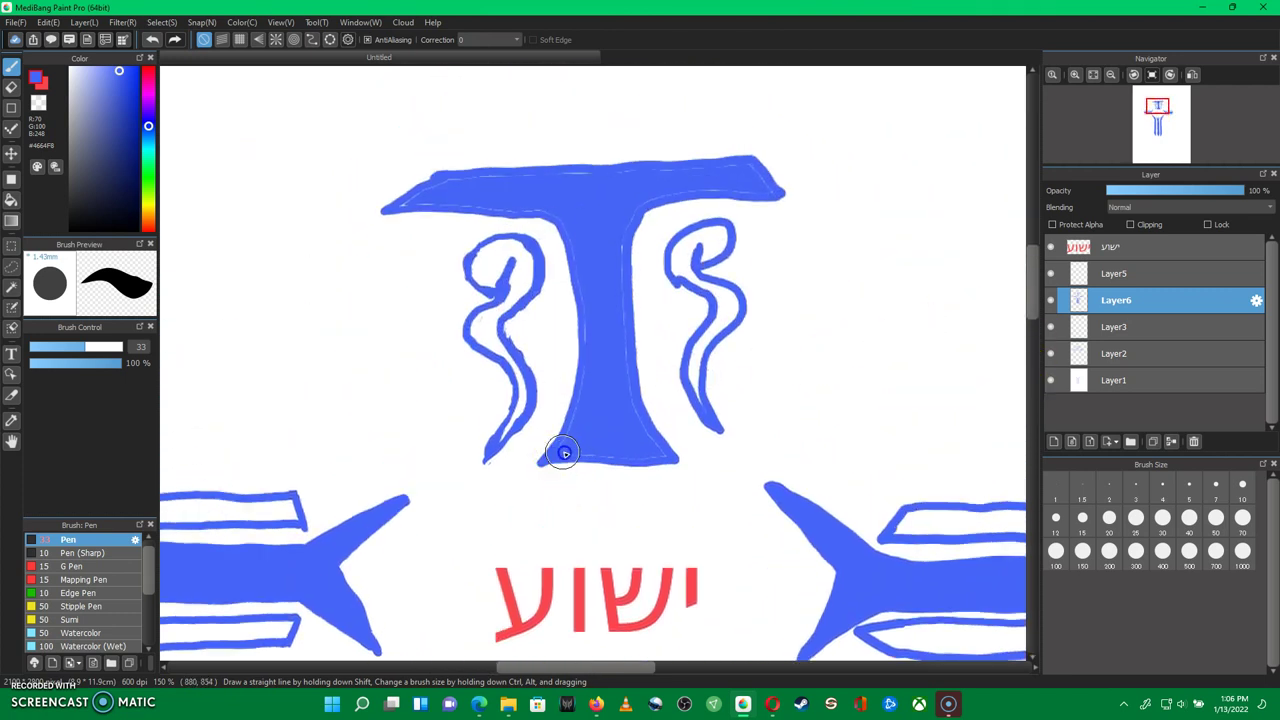
{"action": "left_click_drag", "start_coordinate": [660, 457], "coordinate": [640, 428]}
{"action": "mouse_move", "coordinate": [646, 198]}
{"action": "left_mouse_down"}
{"action": "mouse_move", "coordinate": [766, 183]}
{"action": "mouse_move", "coordinate": [772, 194]}
{"action": "mouse_move", "coordinate": [744, 170]}
{"action": "mouse_move", "coordinate": [432, 172]}
{"action": "left_mouse_up"}
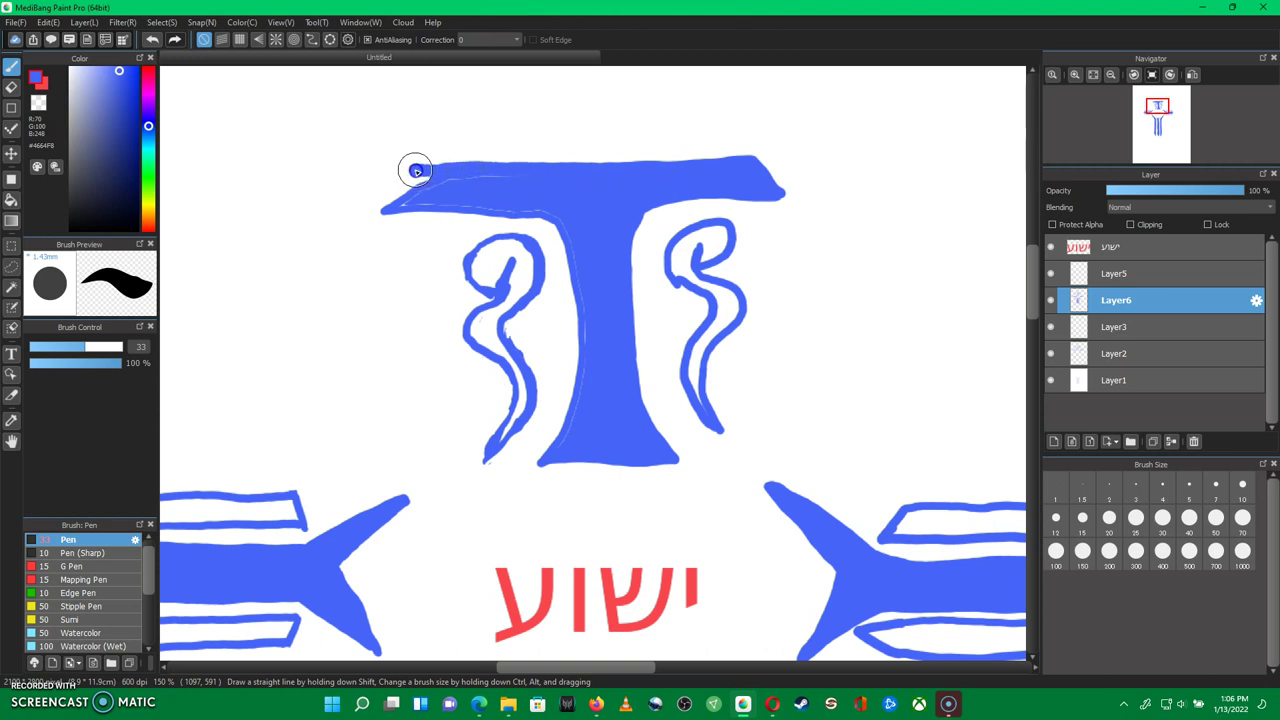
{"action": "mouse_move", "coordinate": [387, 205]}
{"action": "left_mouse_down"}
{"action": "mouse_move", "coordinate": [421, 179]}
{"action": "mouse_move", "coordinate": [562, 179]}
{"action": "mouse_move", "coordinate": [423, 180]}
{"action": "mouse_move", "coordinate": [402, 206]}
{"action": "mouse_move", "coordinate": [443, 187]}
{"action": "mouse_move", "coordinate": [407, 223]}
{"action": "mouse_move", "coordinate": [411, 204]}
{"action": "mouse_move", "coordinate": [561, 221]}
{"action": "mouse_move", "coordinate": [599, 348]}
{"action": "mouse_move", "coordinate": [573, 291]}
{"action": "mouse_move", "coordinate": [469, 219]}
{"action": "mouse_move", "coordinate": [414, 202]}
{"action": "mouse_move", "coordinate": [563, 217]}
{"action": "mouse_move", "coordinate": [586, 331]}
{"action": "mouse_move", "coordinate": [563, 452]}
{"action": "mouse_move", "coordinate": [601, 443]}
{"action": "left_mouse_up"}
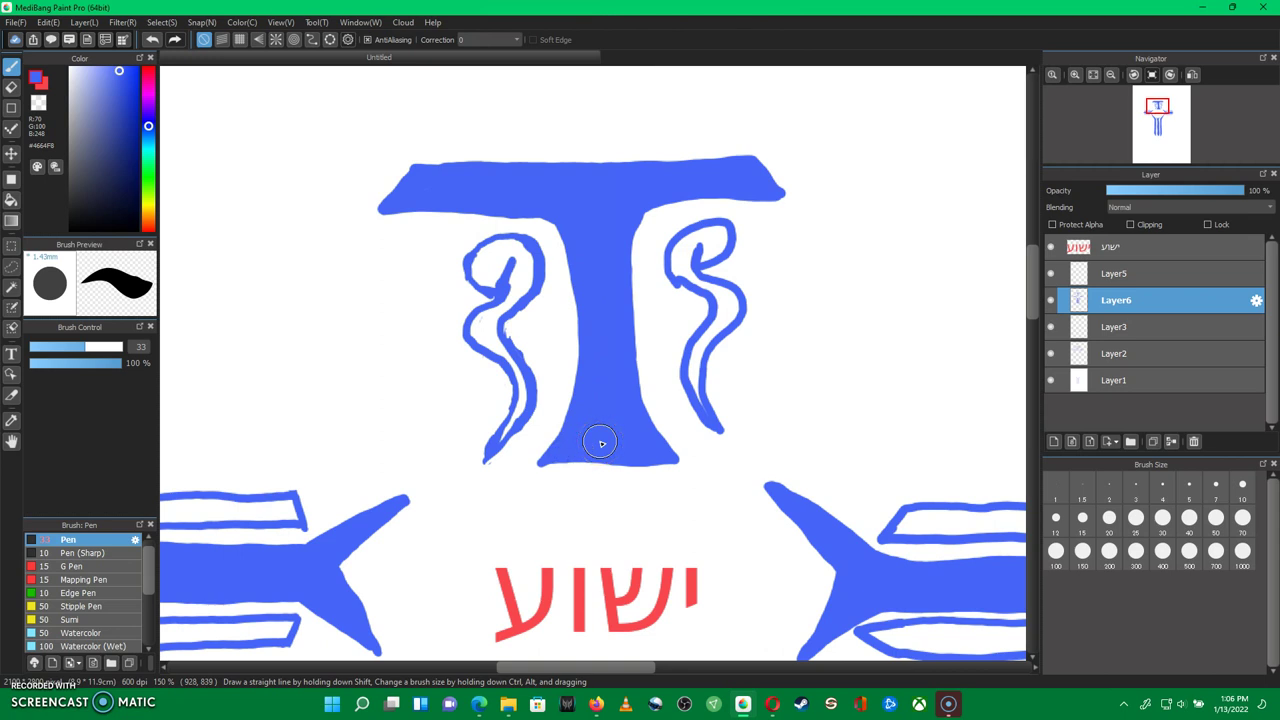
{"action": "scroll", "coordinate": [726, 490], "scroll_direction": "down", "scroll_amount": 2}
{"action": "scroll", "coordinate": [726, 490], "scroll_direction": "down", "scroll_amount": 1}
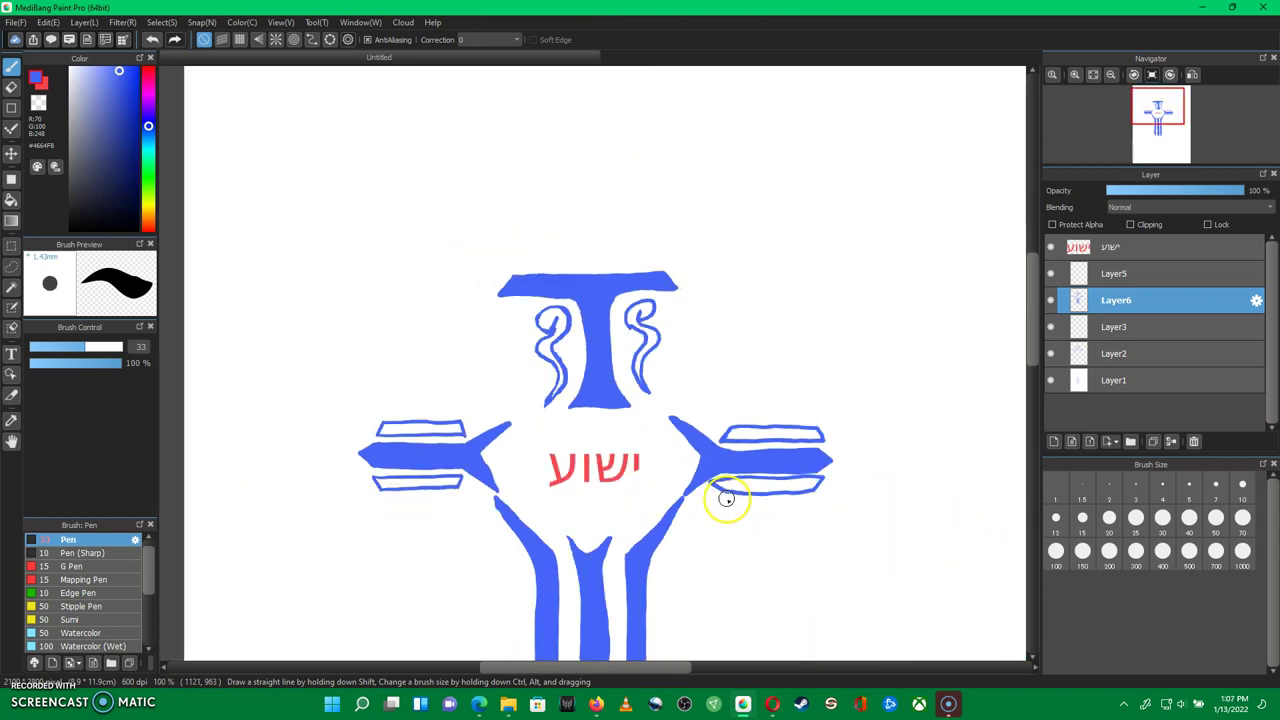
{"action": "left_click_drag", "start_coordinate": [1031, 341], "coordinate": [1036, 376]}
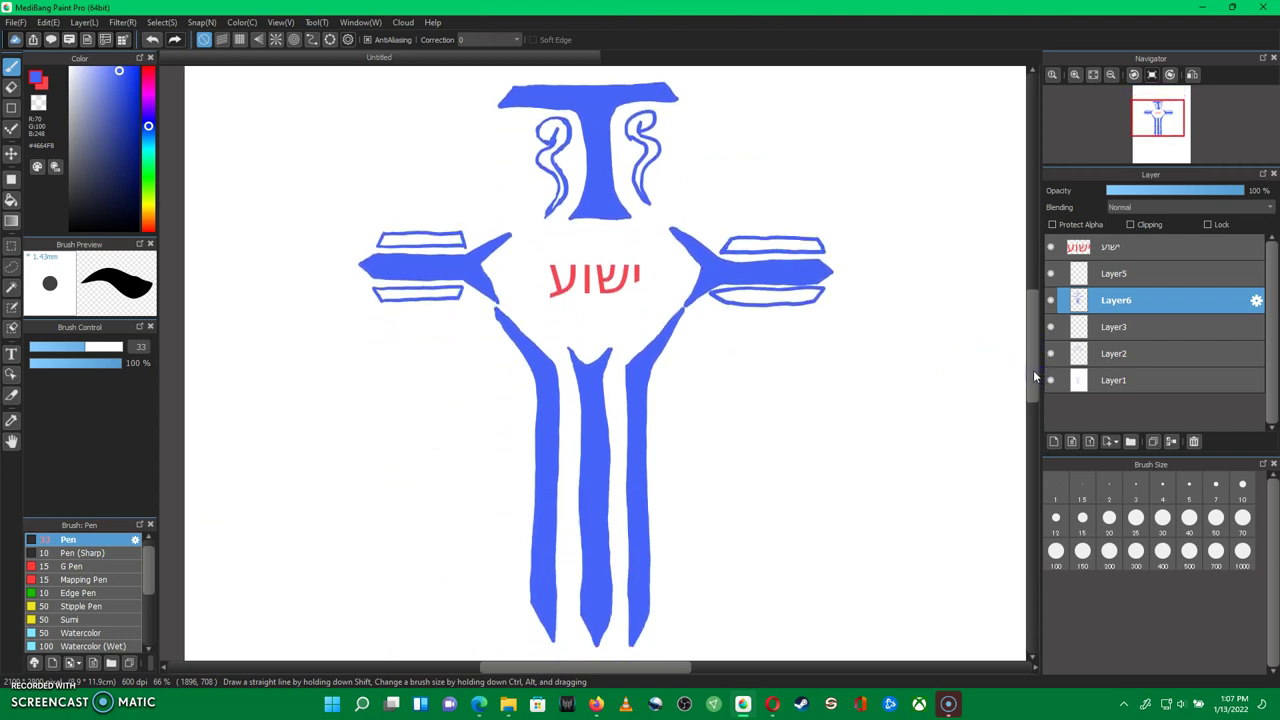